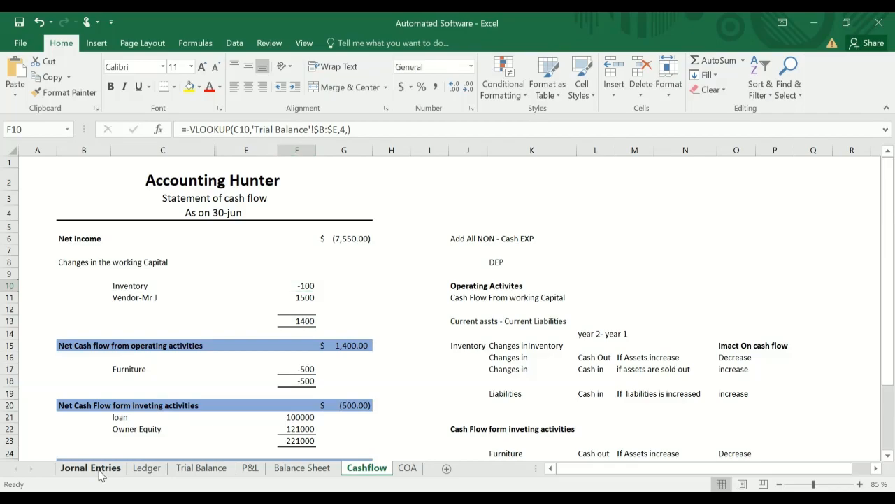
- Look through the journal entries on the Jornal Entries sheet
{"action": "left_click", "coordinate": [107, 470]}
{"action": "scroll", "coordinate": [383, 356], "scroll_direction": "down", "scroll_amount": 6}
{"action": "scroll", "coordinate": [383, 356], "scroll_direction": "up", "scroll_amount": 6}
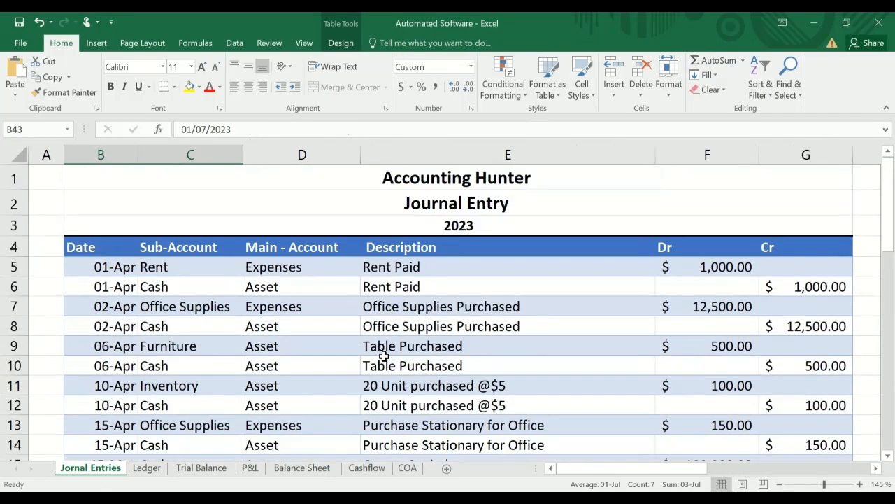
{"action": "scroll", "coordinate": [210, 419], "scroll_direction": "down", "scroll_amount": 4}
- On the Ledger sheet, filter the ledger by Sub-Account to view Cash, COGS and Electricity, ending with the Cash entries
{"action": "left_click", "coordinate": [147, 469]}
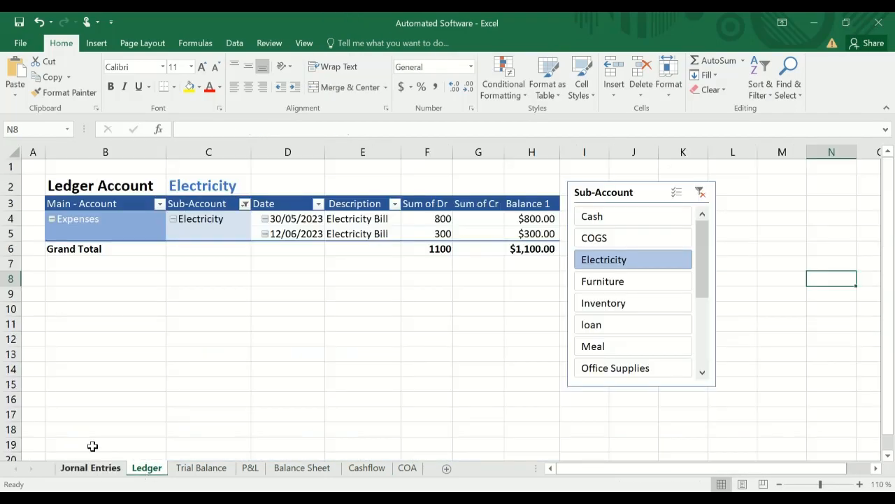
{"action": "left_click", "coordinate": [620, 225]}
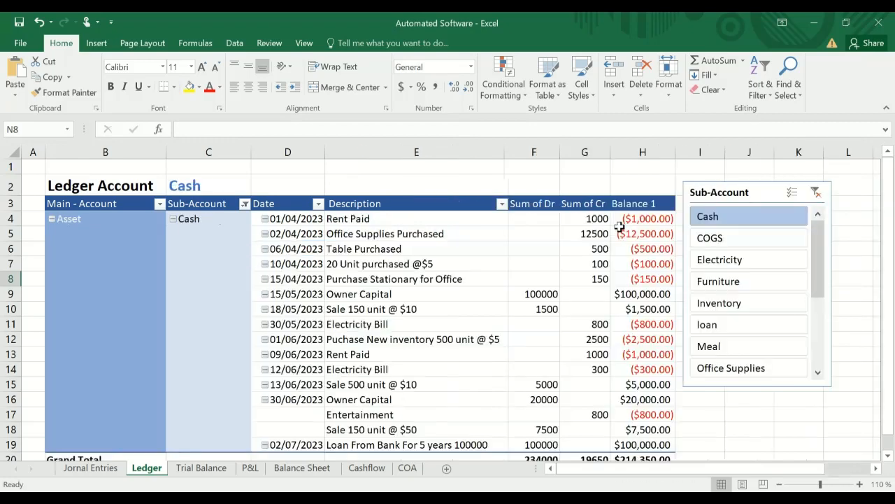
{"action": "left_click", "coordinate": [715, 241]}
{"action": "left_click", "coordinate": [738, 259]}
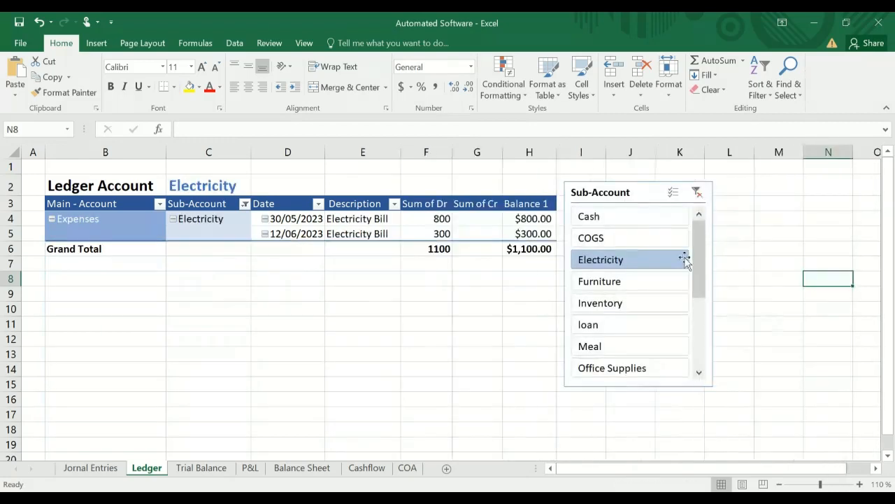
{"action": "left_click", "coordinate": [602, 216]}
{"action": "scroll", "coordinate": [624, 274], "scroll_direction": "down", "scroll_amount": 2}
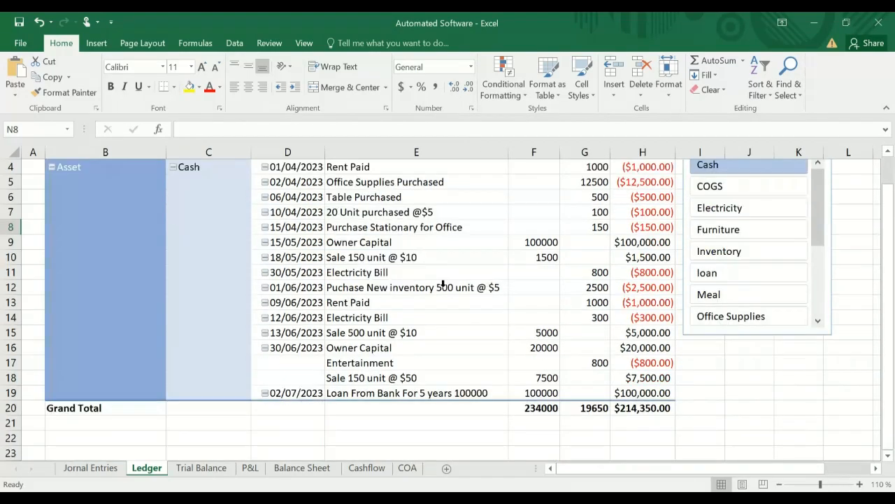
{"action": "scroll", "coordinate": [563, 355], "scroll_direction": "up", "scroll_amount": 2}
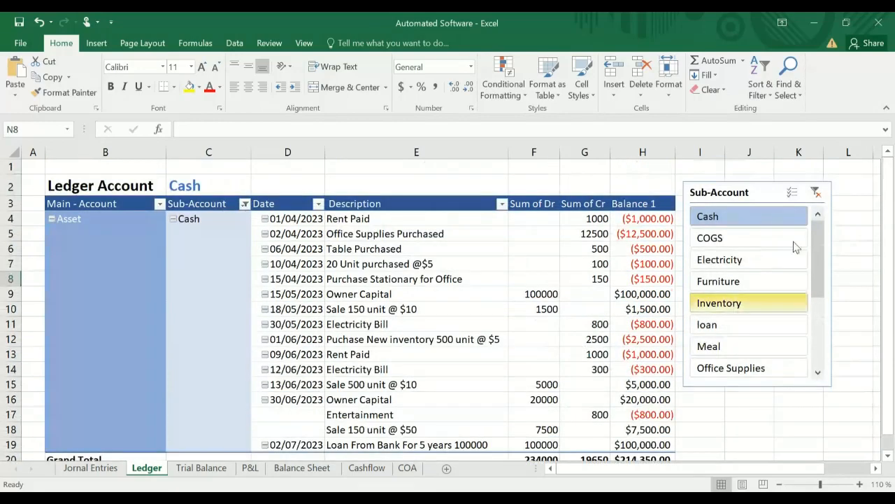
- Filter the ledger in turn by COGS, Electricity, Furniture, Inventory, loan, Meal and Office Supplies, then return to Cash
{"action": "left_click", "coordinate": [741, 241]}
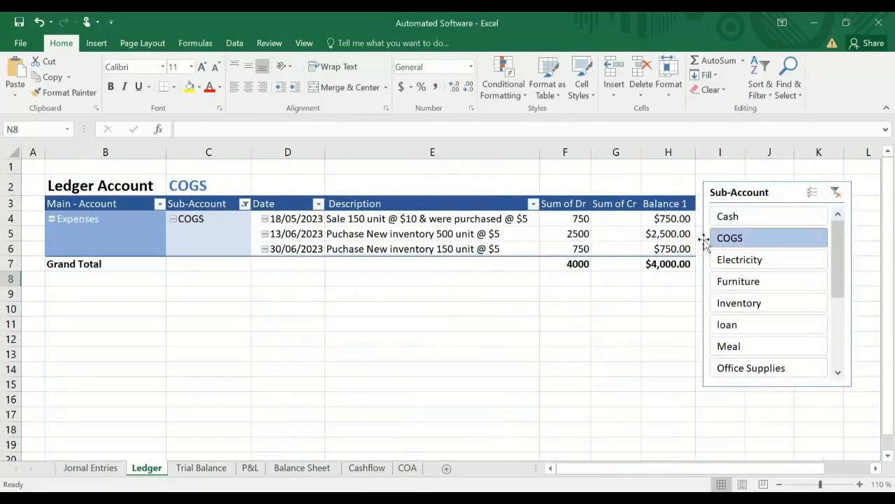
{"action": "left_click", "coordinate": [796, 259]}
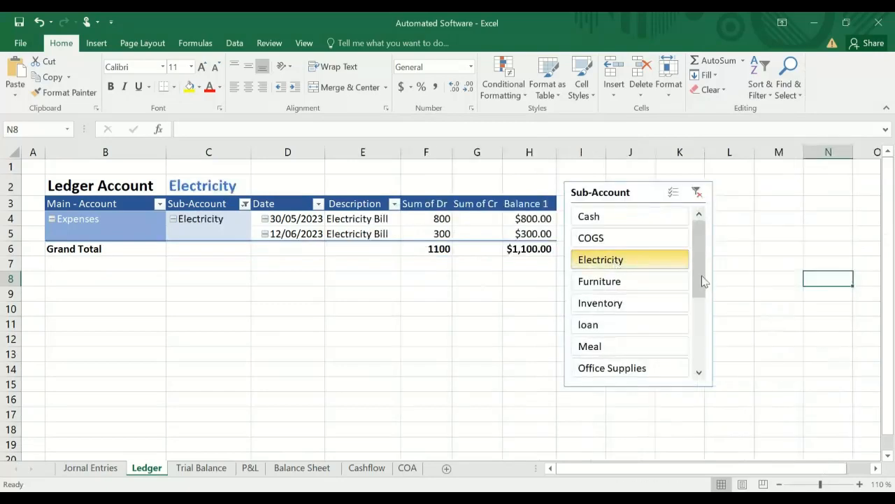
{"action": "left_click", "coordinate": [611, 281]}
{"action": "left_click", "coordinate": [624, 302]}
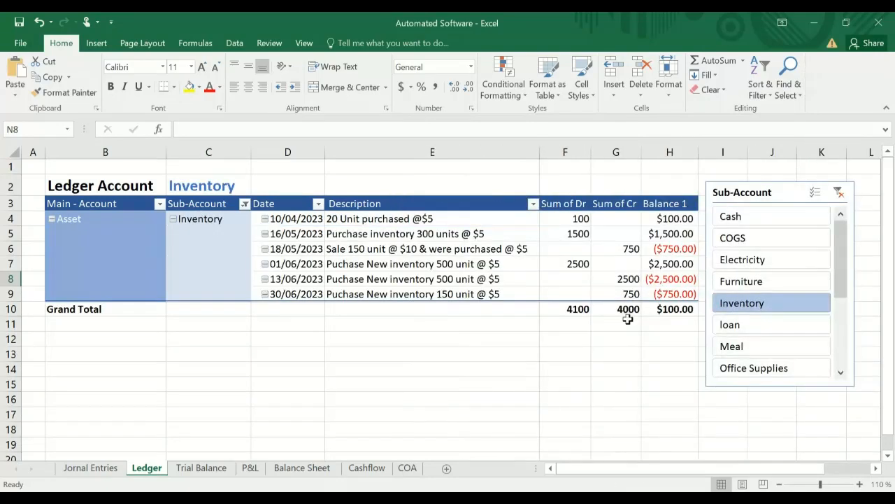
{"action": "left_click", "coordinate": [772, 325]}
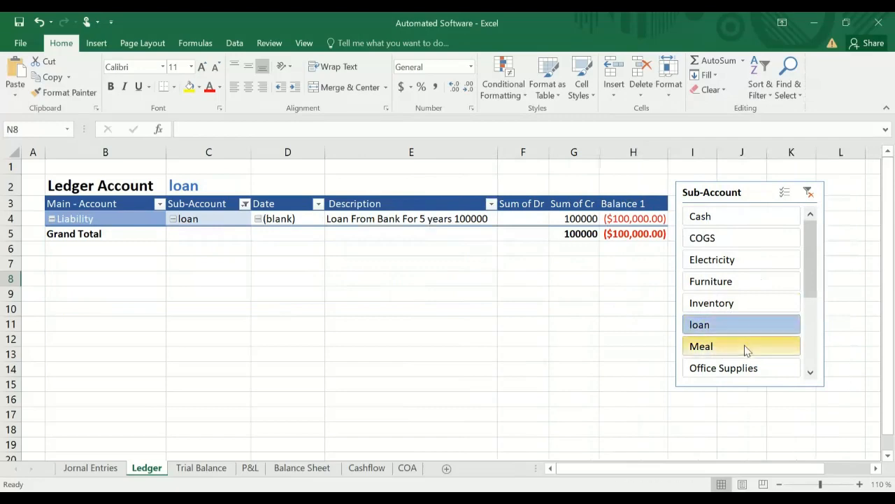
{"action": "left_click", "coordinate": [746, 346]}
{"action": "left_click", "coordinate": [627, 369]}
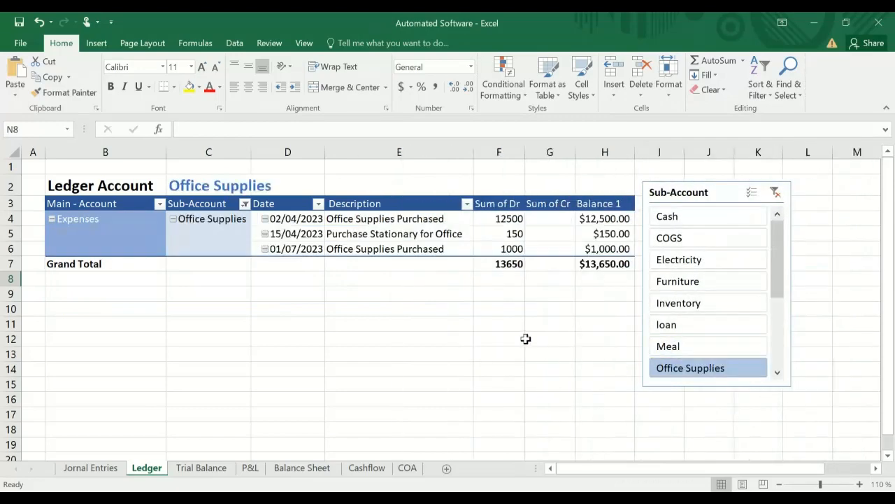
{"action": "left_click", "coordinate": [689, 217]}
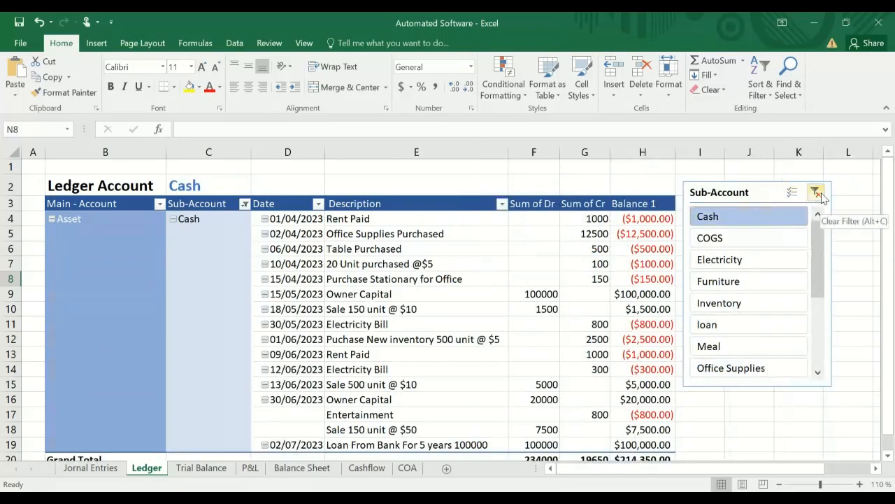
- Clear the Sub-Account slicer filter and review all ledger accounts down to the Grand Total
{"action": "left_click", "coordinate": [815, 191]}
{"action": "scroll", "coordinate": [552, 298], "scroll_direction": "down", "scroll_amount": 18}
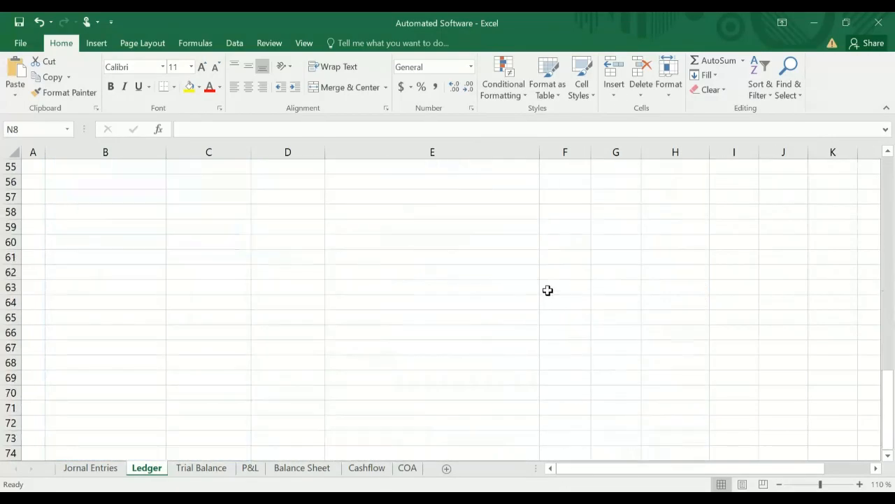
{"action": "scroll", "coordinate": [547, 290], "scroll_direction": "up", "scroll_amount": 18}
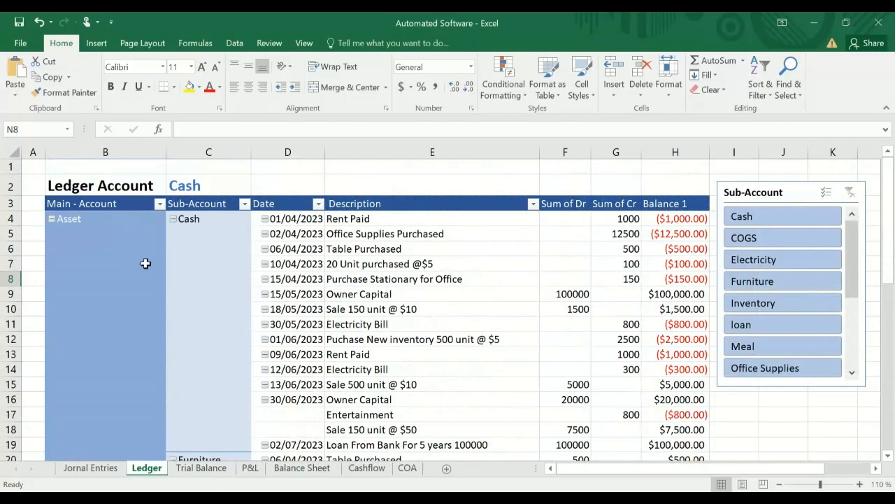
{"action": "scroll", "coordinate": [202, 242], "scroll_direction": "down", "scroll_amount": 3}
{"action": "scroll", "coordinate": [202, 245], "scroll_direction": "up", "scroll_amount": 3}
{"action": "scroll", "coordinate": [78, 236], "scroll_direction": "down", "scroll_amount": 2}
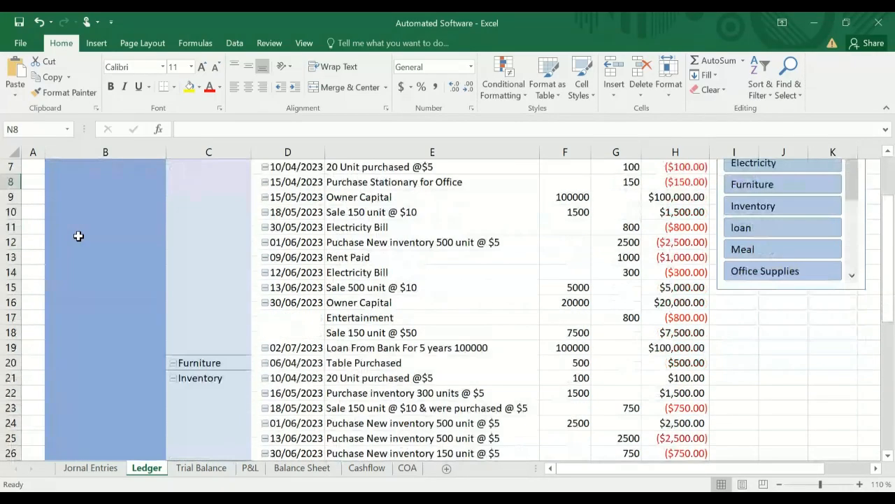
{"action": "scroll", "coordinate": [78, 236], "scroll_direction": "down", "scroll_amount": 8}
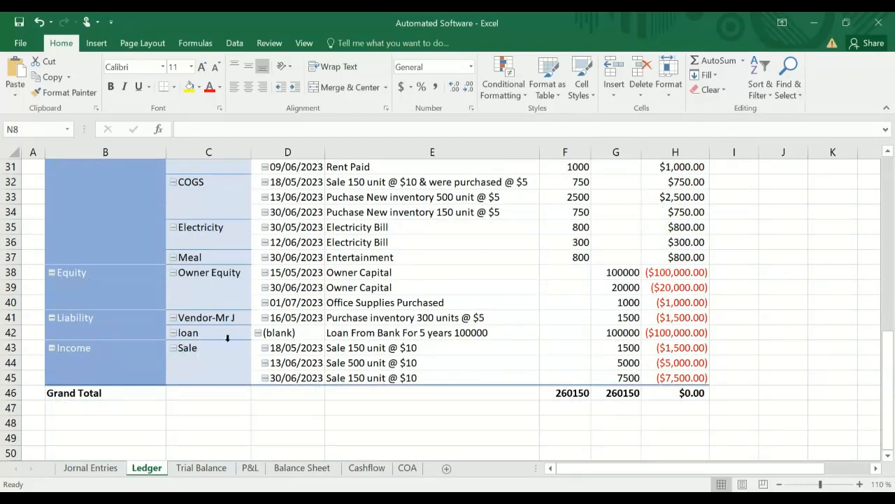
{"action": "scroll", "coordinate": [227, 338], "scroll_direction": "up", "scroll_amount": 10}
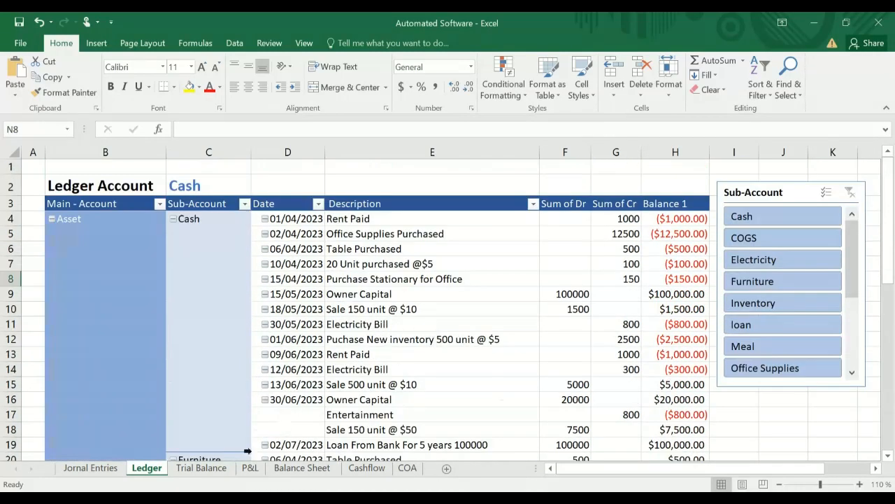
- Review the Trial Balance sheet and the statement of comprehensive income on the P&L sheet
{"action": "left_click", "coordinate": [214, 470]}
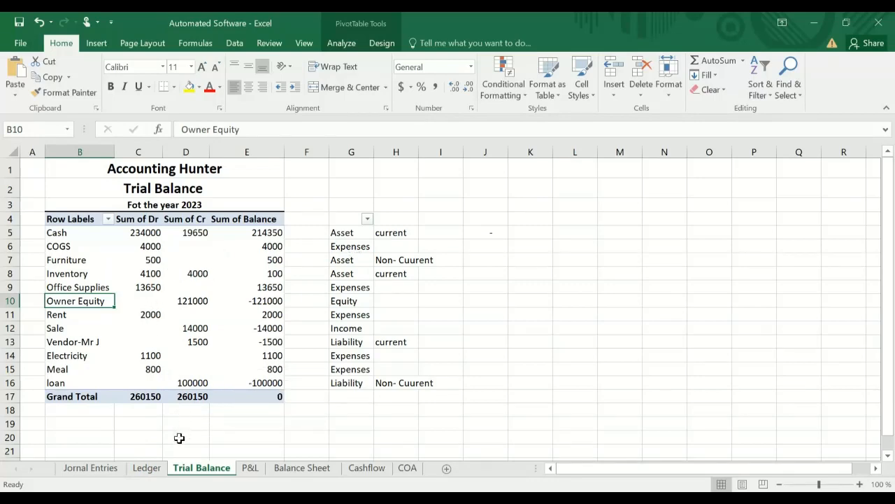
{"action": "left_click", "coordinate": [250, 467]}
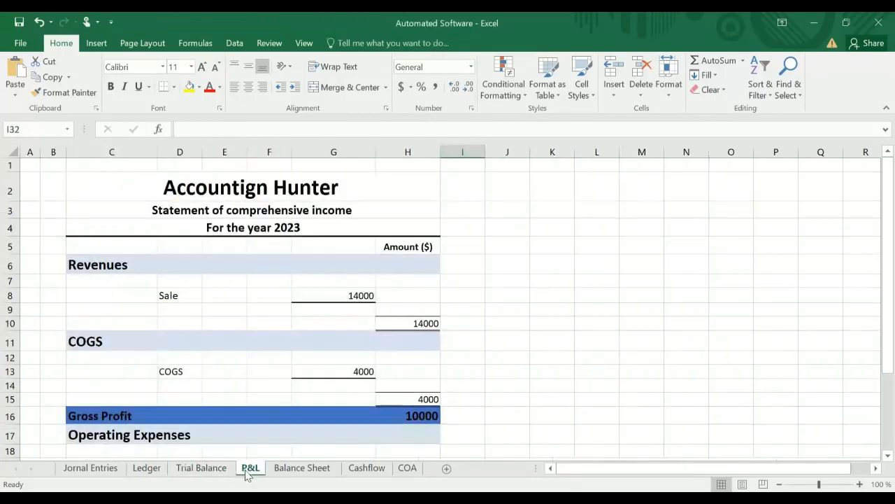
{"action": "scroll", "coordinate": [311, 370], "scroll_direction": "down", "scroll_amount": 6}
{"action": "scroll", "coordinate": [311, 369], "scroll_direction": "up", "scroll_amount": 4}
{"action": "scroll", "coordinate": [308, 378], "scroll_direction": "down", "scroll_amount": 1}
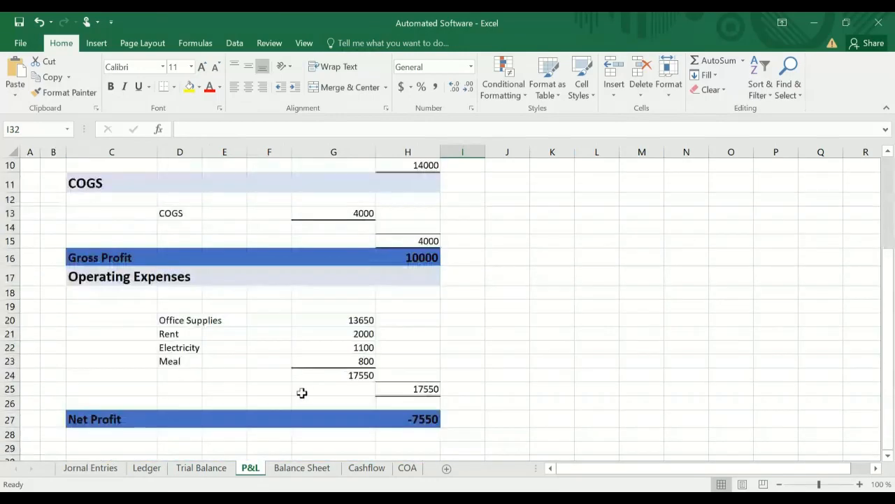
- Review the statement of financial position on the Balance Sheet and the statement on the Cashflow sheet
{"action": "left_click", "coordinate": [298, 468]}
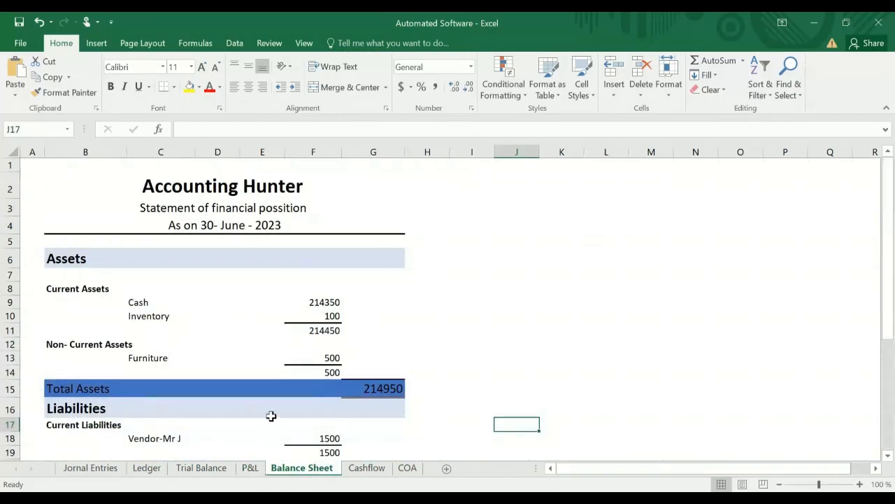
{"action": "left_click", "coordinate": [367, 468]}
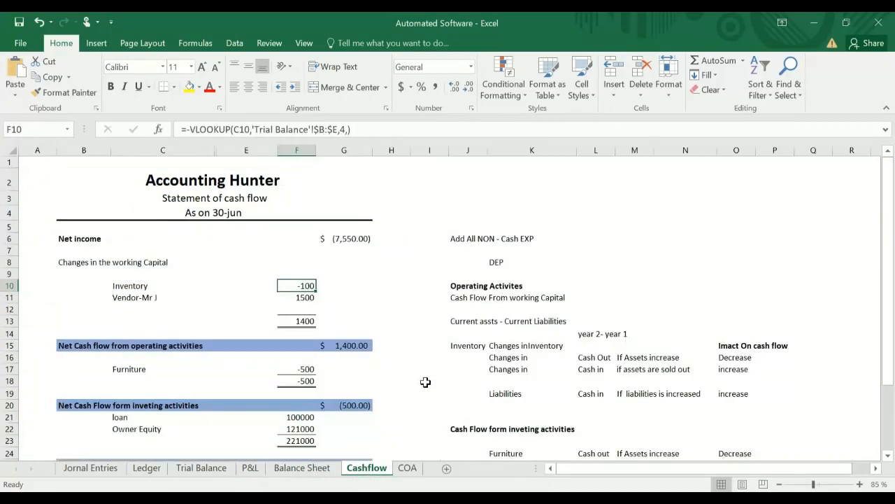
{"action": "left_click", "coordinate": [298, 473]}
{"action": "left_click", "coordinate": [360, 471]}
{"action": "scroll", "coordinate": [386, 322], "scroll_direction": "down", "scroll_amount": 2}
{"action": "scroll", "coordinate": [386, 322], "scroll_direction": "up", "scroll_amount": 2}
{"action": "scroll", "coordinate": [606, 316], "scroll_direction": "down", "scroll_amount": 1}
{"action": "scroll", "coordinate": [606, 316], "scroll_direction": "down", "scroll_amount": 2}
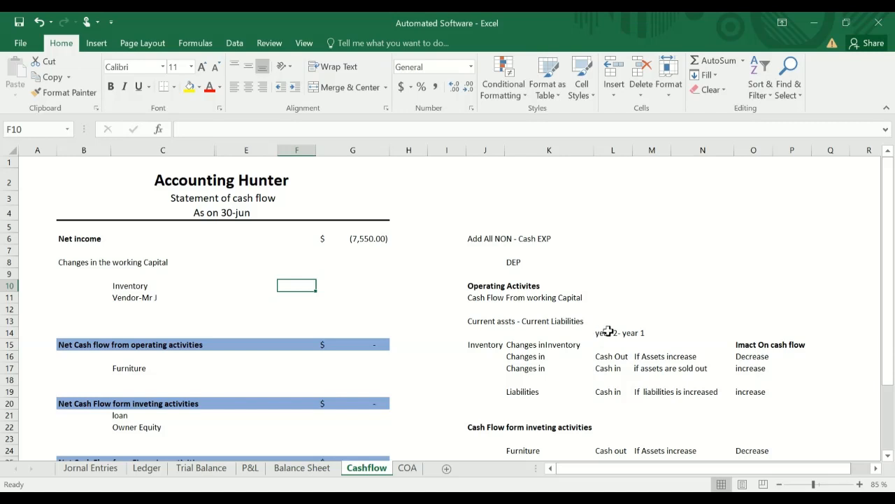
- Examine the notes beside the cash flow statement and the Net income formula in G6
{"action": "left_click_drag", "start_coordinate": [669, 469], "coordinate": [687, 469]}
{"action": "scroll", "coordinate": [708, 390], "scroll_direction": "down", "scroll_amount": 2}
{"action": "scroll", "coordinate": [710, 389], "scroll_direction": "up", "scroll_amount": 2}
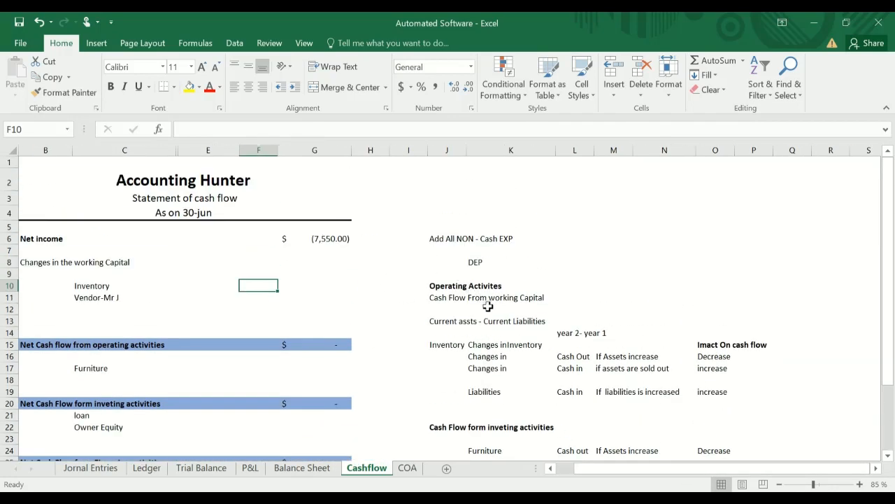
{"action": "left_click", "coordinate": [613, 277]}
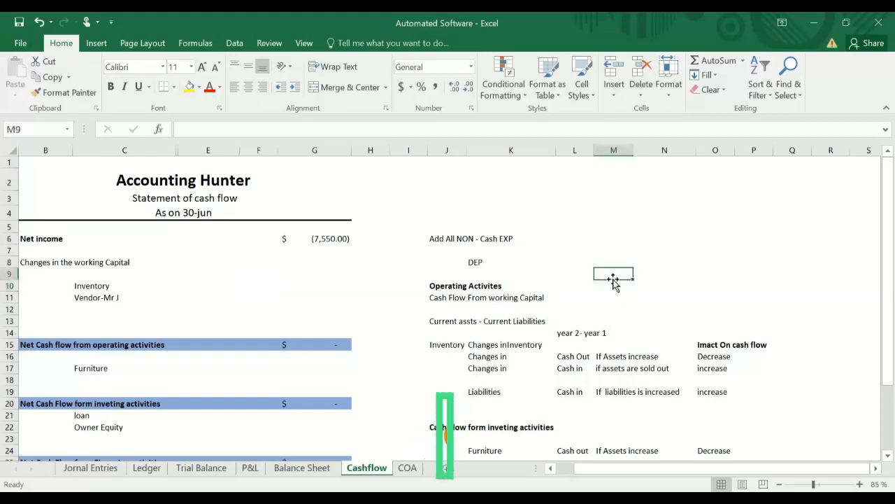
{"action": "left_click", "coordinate": [446, 240]}
{"action": "left_click", "coordinate": [337, 239]}
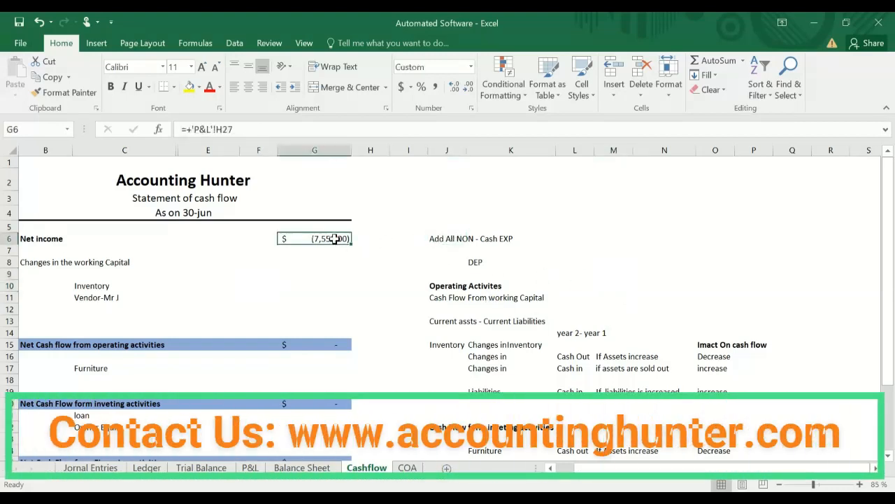
{"action": "left_click_drag", "start_coordinate": [680, 468], "coordinate": [461, 472]}
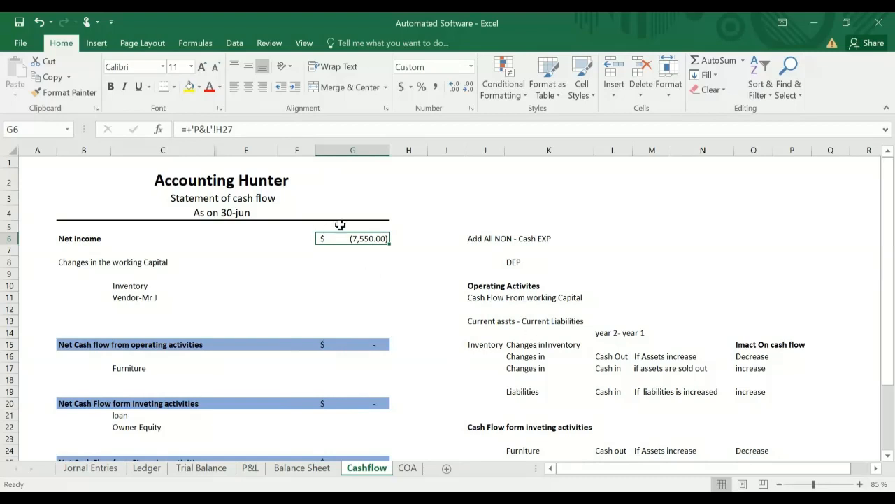
- Re-enter the Net income formula in Cashflow cell G6 as a link to Net Profit in cell H27 of the P&L sheet
{"action": "double_click", "coordinate": [386, 239]}
{"action": "key", "text": "BackSpace"}
{"action": "key", "text": "BackSpace"}
{"action": "key", "text": "BackSpace"}
{"action": "key", "text": "BackSpace"}
{"action": "key", "text": "BackSpace"}
{"action": "key", "text": "BackSpace"}
{"action": "key", "text": "BackSpace"}
{"action": "key", "text": "BackSpace"}
{"action": "key", "text": "BackSpace"}
{"action": "key", "text": "BackSpace"}
{"action": "key", "text": "BackSpace"}
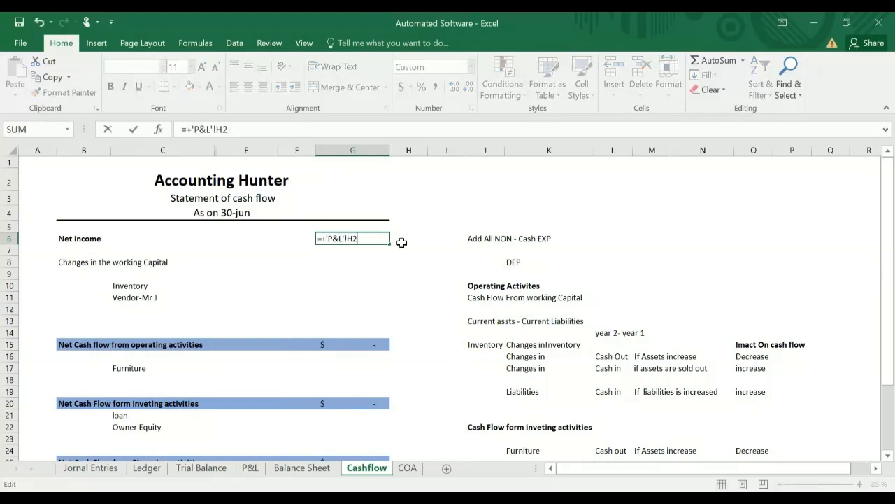
{"action": "type", "text": "+"}
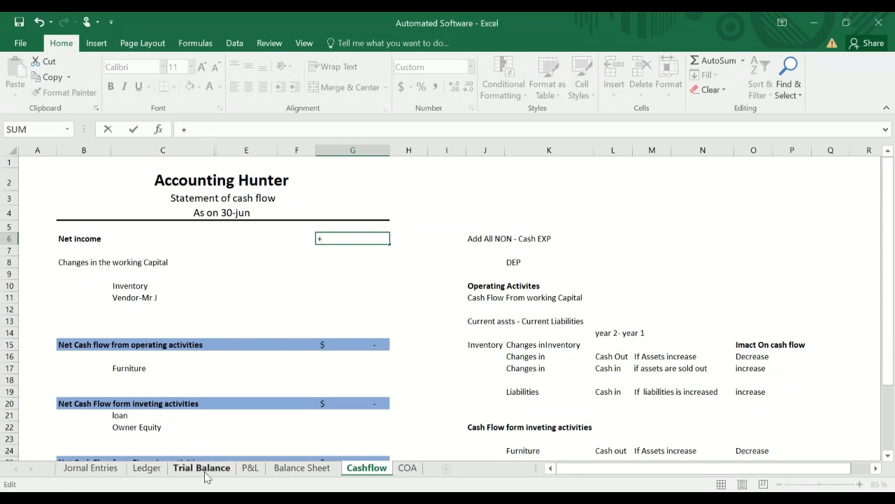
{"action": "left_click", "coordinate": [250, 470]}
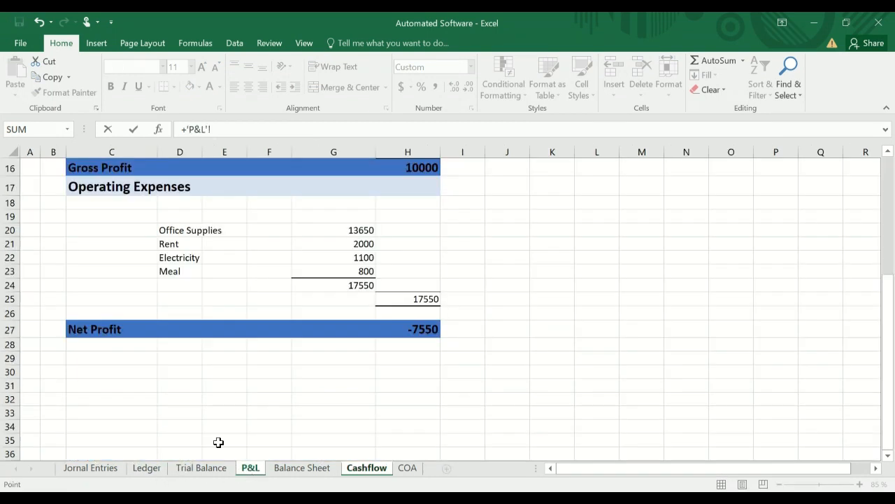
{"action": "left_click", "coordinate": [425, 329]}
{"action": "key", "text": "Return"}
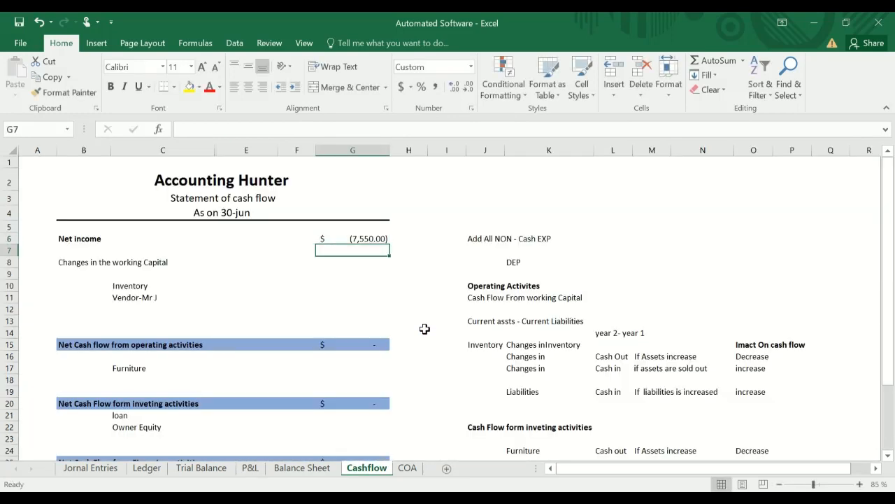
- Check the Net income formula in G6 and the notes on DEP, working capital and operating activities
{"action": "left_click", "coordinate": [355, 238]}
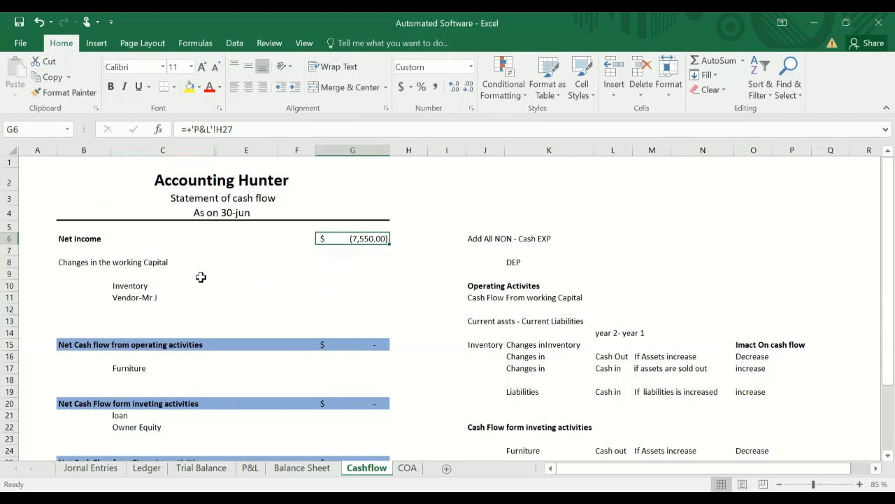
{"action": "left_click", "coordinate": [515, 263]}
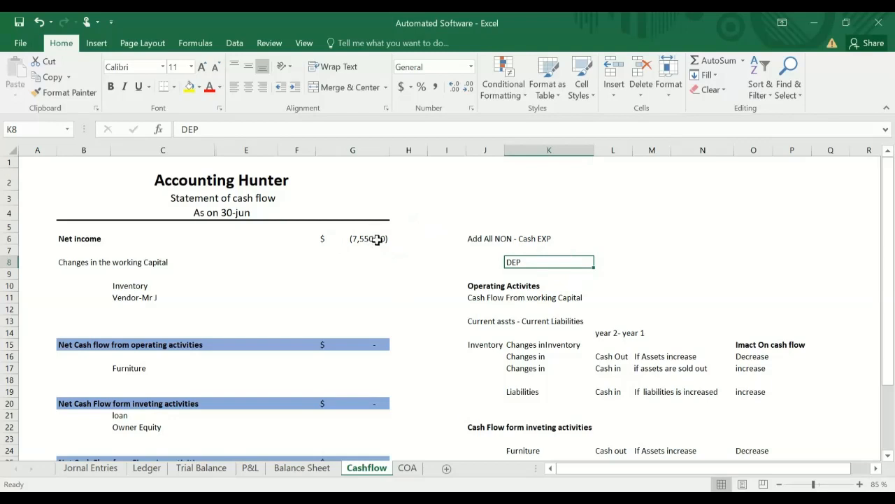
{"action": "left_click", "coordinate": [511, 295]}
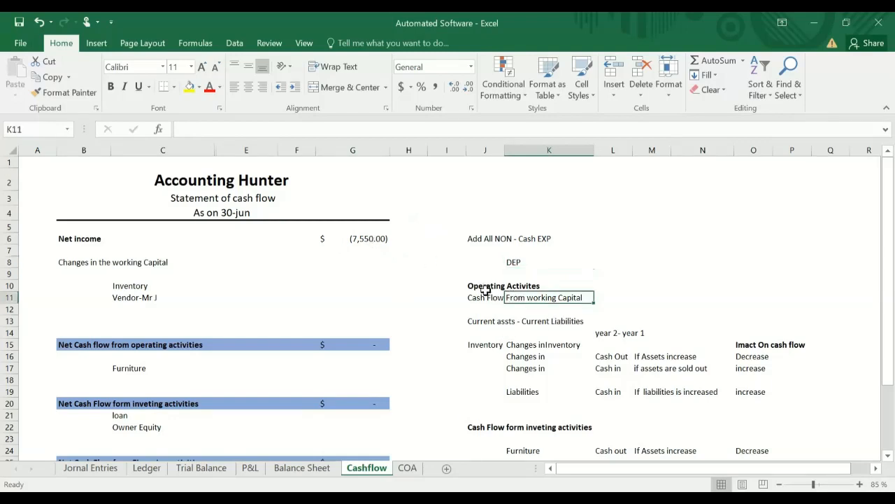
{"action": "left_click", "coordinate": [467, 287]}
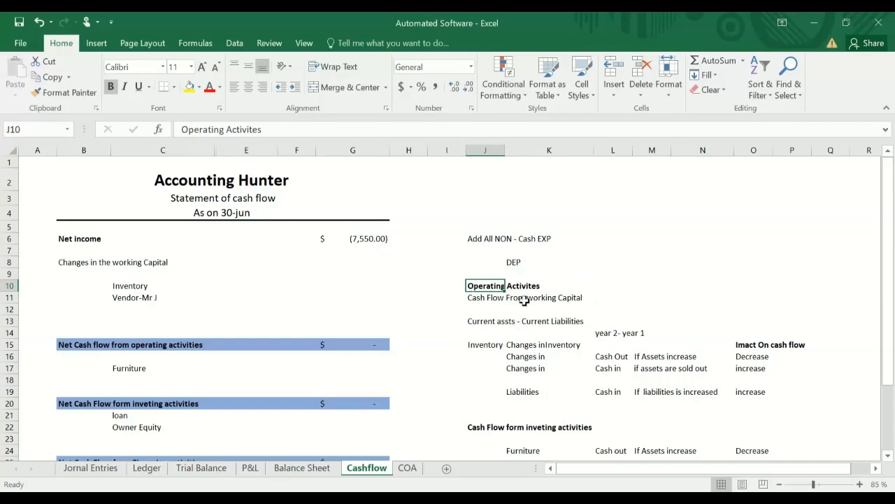
- Examine the notes on investing activities beside the cash flow statement, including the Furniture line
{"action": "scroll", "coordinate": [524, 299], "scroll_direction": "down", "scroll_amount": 1}
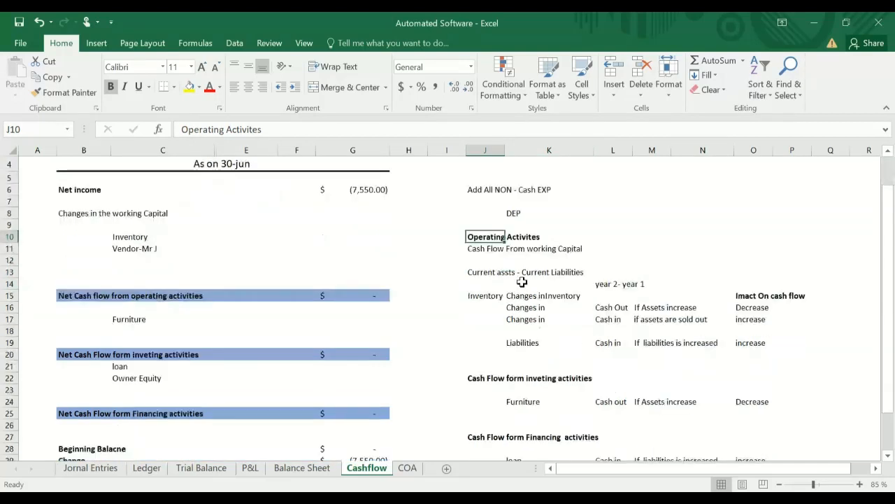
{"action": "left_click", "coordinate": [476, 378]}
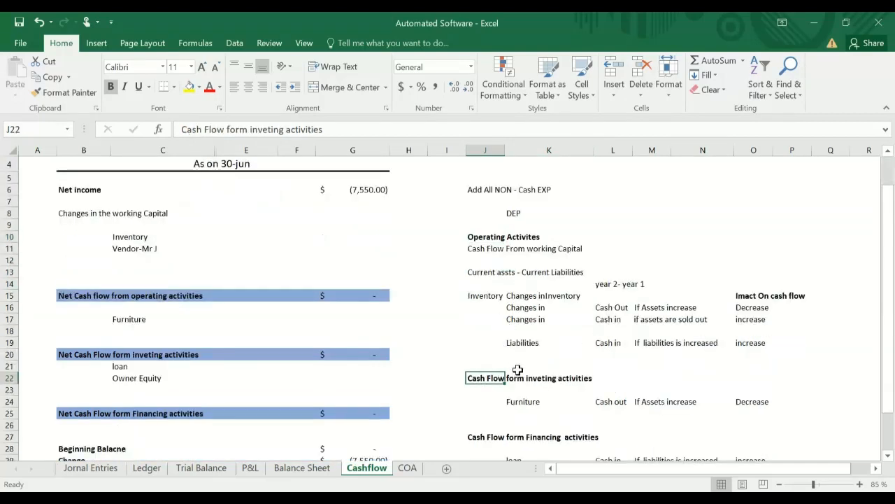
{"action": "scroll", "coordinate": [487, 358], "scroll_direction": "down", "scroll_amount": 1}
{"action": "left_click", "coordinate": [498, 396]}
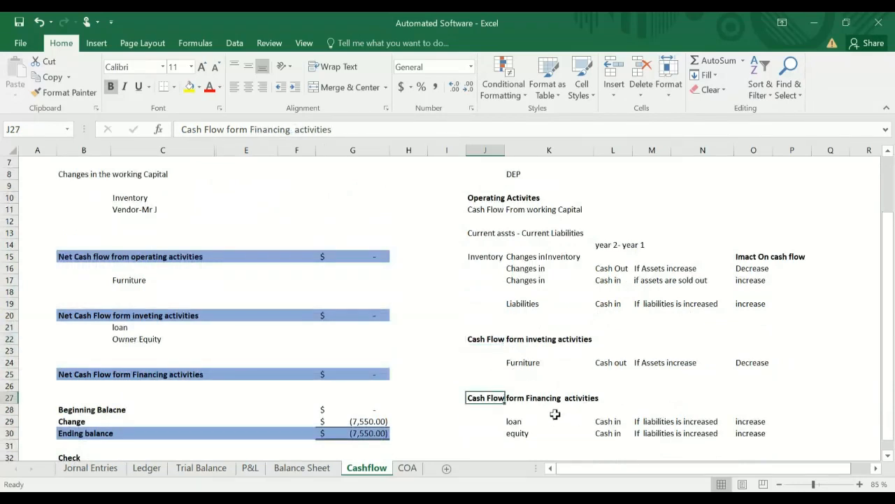
{"action": "scroll", "coordinate": [572, 403], "scroll_direction": "up", "scroll_amount": 2}
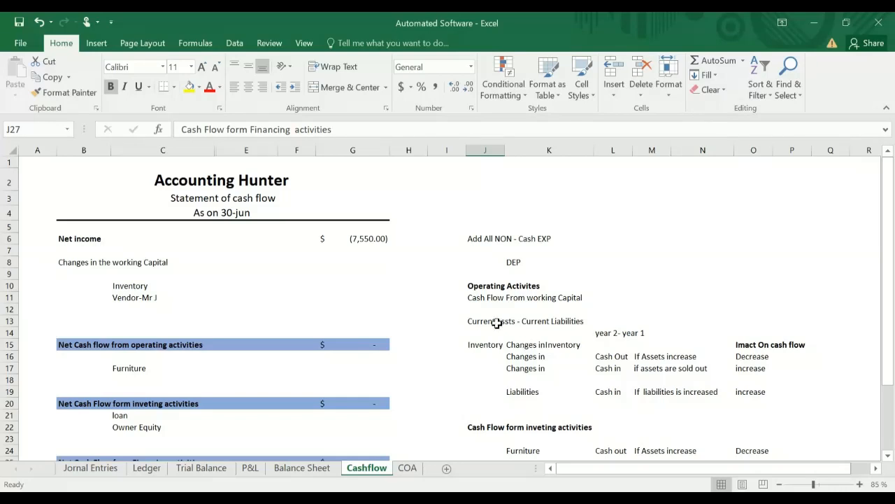
{"action": "scroll", "coordinate": [579, 378], "scroll_direction": "down", "scroll_amount": 2}
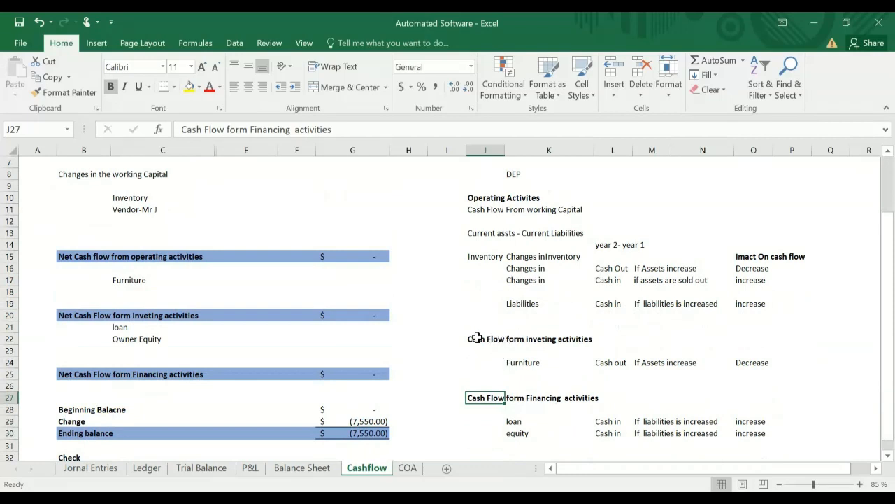
{"action": "left_click_drag", "start_coordinate": [475, 339], "coordinate": [562, 336]}
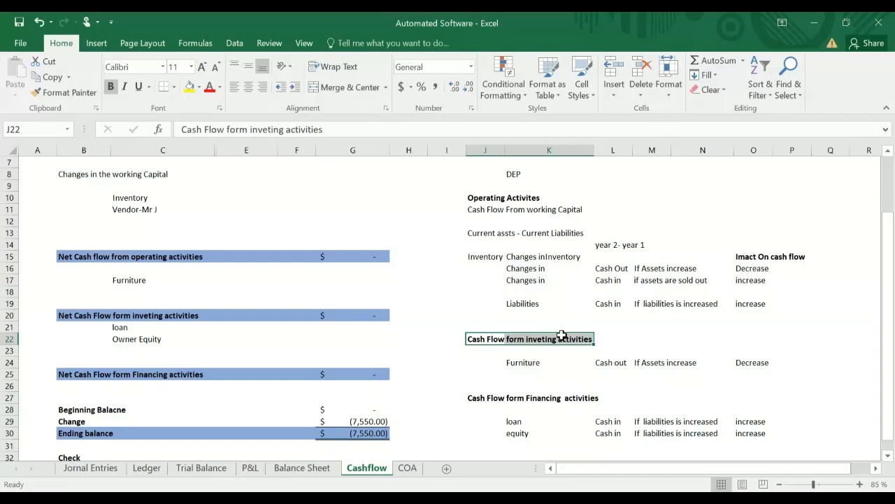
{"action": "left_click", "coordinate": [524, 363]}
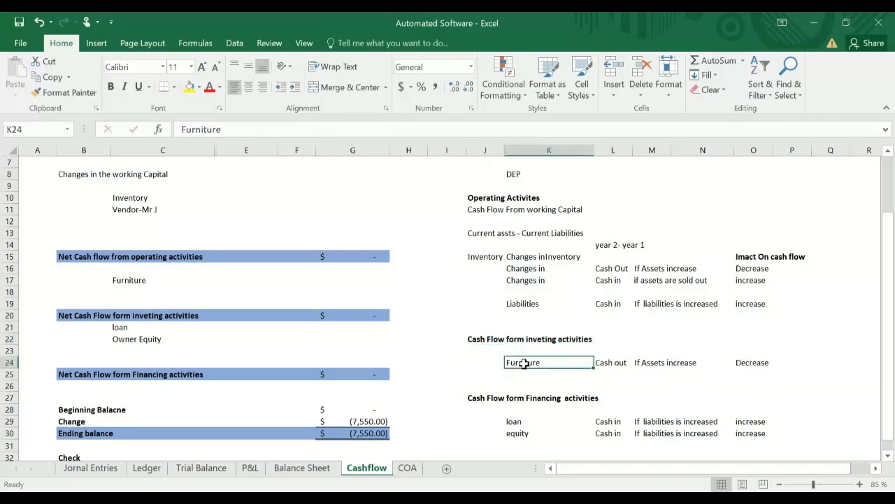
{"action": "left_click", "coordinate": [540, 375]}
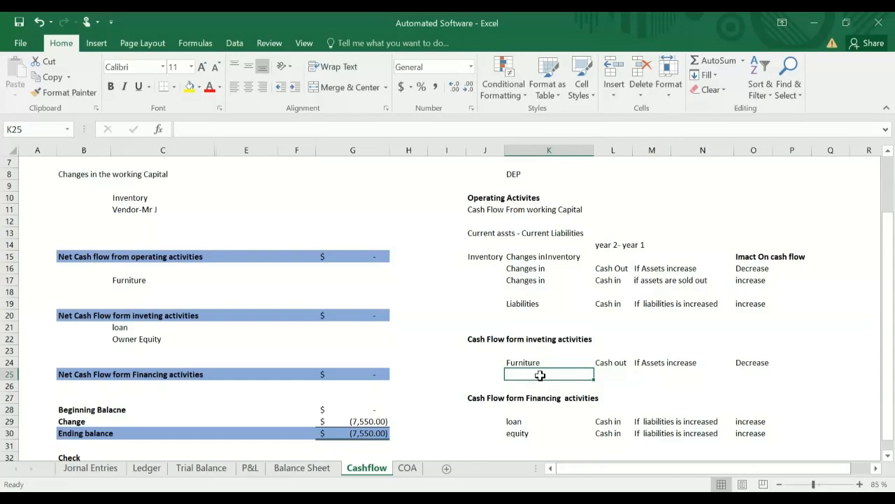
{"action": "left_click", "coordinate": [487, 341]}
{"action": "left_click_drag", "start_coordinate": [487, 341], "coordinate": [584, 339]}
{"action": "left_click", "coordinate": [580, 339]}
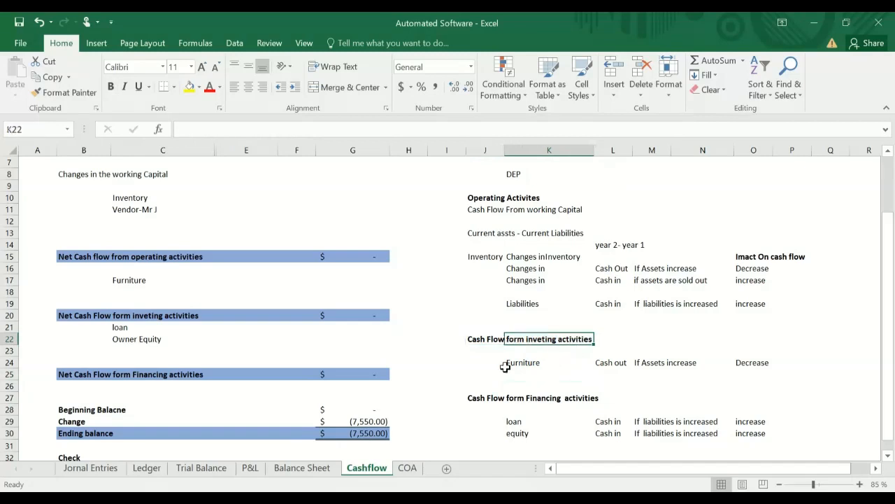
- Examine the notes on financing activities, including the loan and equity lines, and compare them with the cash flow statement's sections
{"action": "left_click", "coordinate": [558, 393]}
{"action": "scroll", "coordinate": [567, 399], "scroll_direction": "down", "scroll_amount": 2}
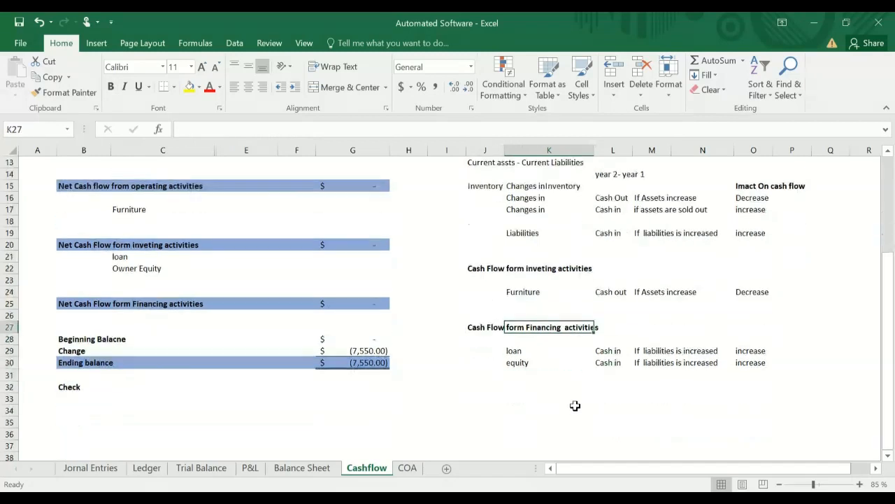
{"action": "left_click", "coordinate": [485, 327]}
{"action": "left_click_drag", "start_coordinate": [485, 327], "coordinate": [565, 325]}
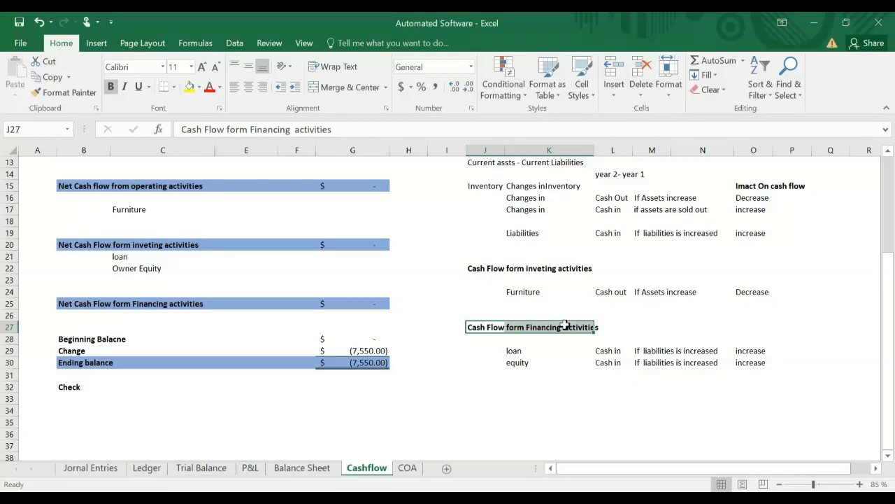
{"action": "left_click", "coordinate": [528, 362]}
{"action": "left_click", "coordinate": [529, 328]}
{"action": "scroll", "coordinate": [539, 376], "scroll_direction": "up", "scroll_amount": 4}
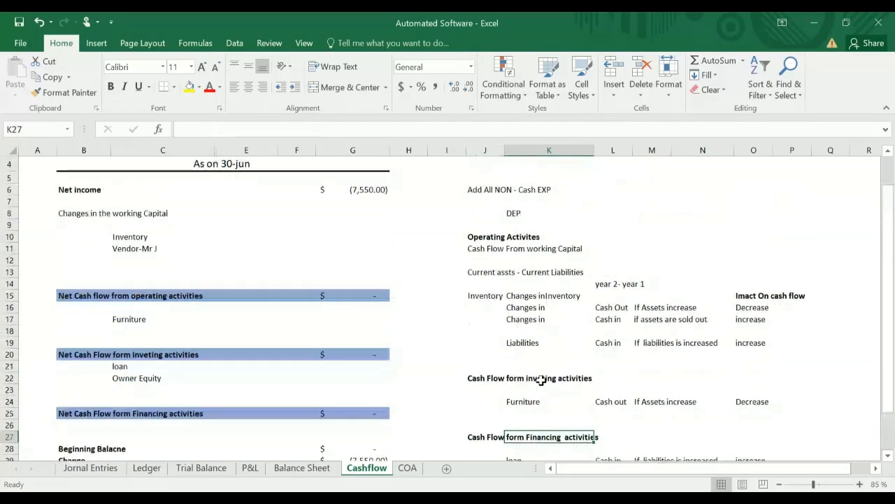
{"action": "scroll", "coordinate": [198, 334], "scroll_direction": "down", "scroll_amount": 5}
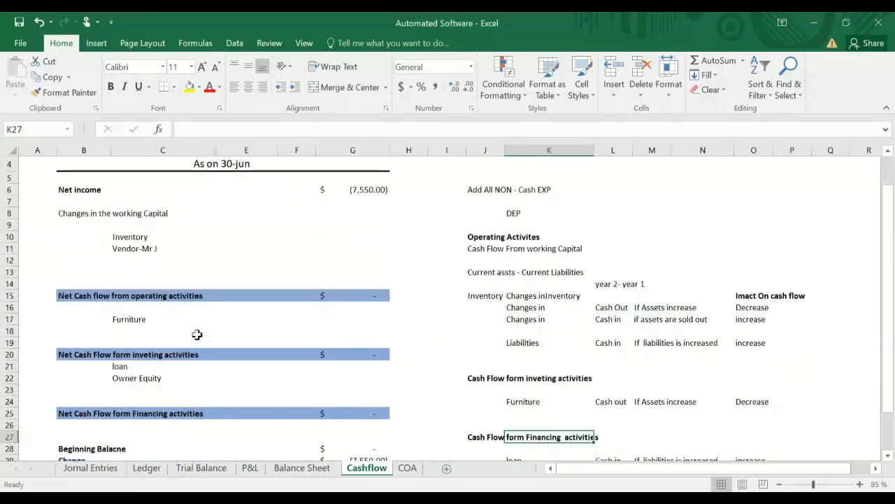
{"action": "scroll", "coordinate": [198, 335], "scroll_direction": "up", "scroll_amount": 2}
{"action": "scroll", "coordinate": [311, 336], "scroll_direction": "down", "scroll_amount": 2}
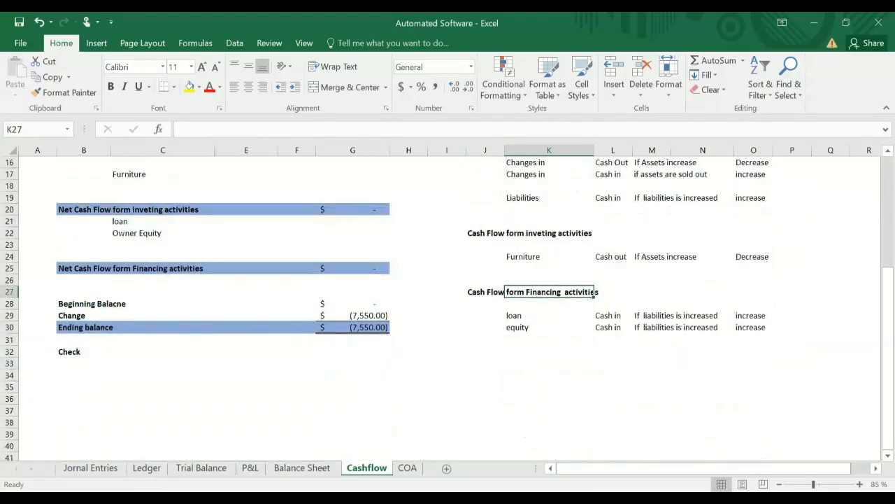
- Inspect the Check row below the ending balance and its empty cell G32
{"action": "left_click", "coordinate": [102, 349]}
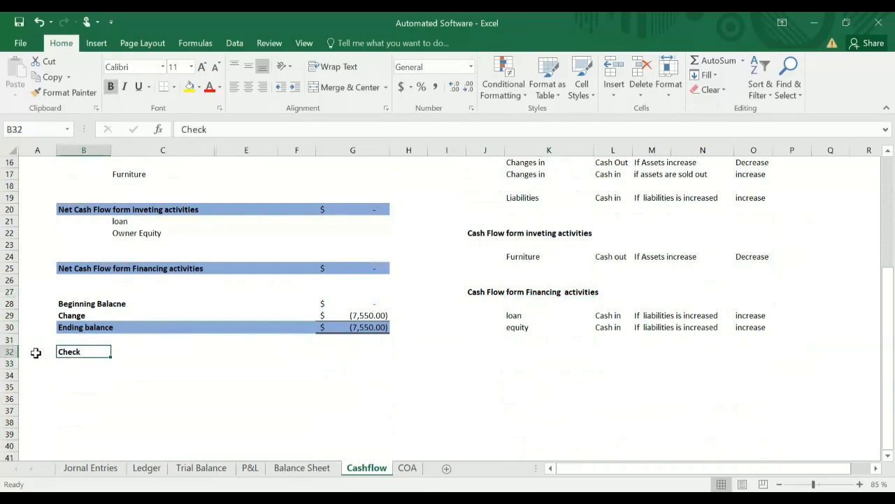
{"action": "left_click", "coordinate": [3, 351]}
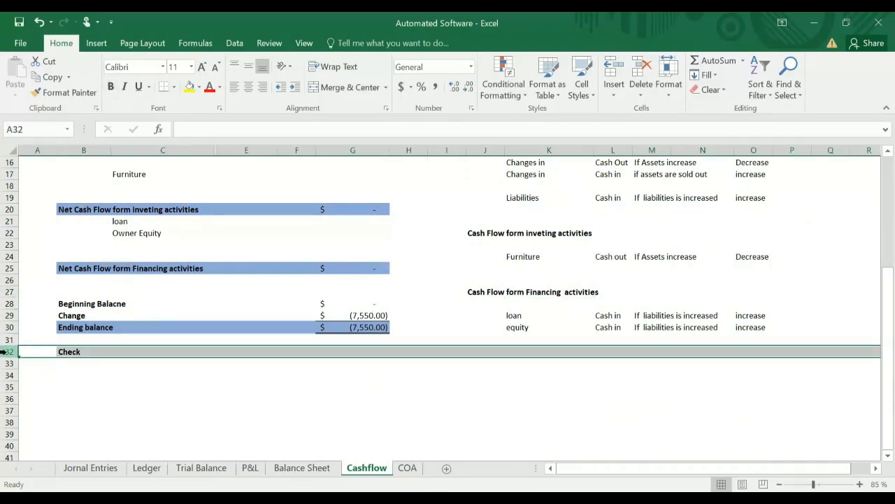
{"action": "left_click", "coordinate": [295, 386]}
{"action": "left_click", "coordinate": [94, 351]}
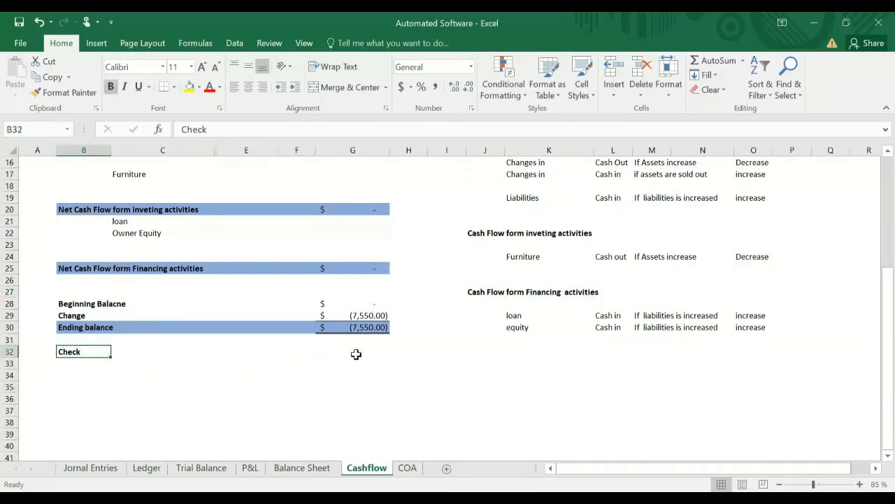
{"action": "left_click", "coordinate": [354, 352]}
{"action": "scroll", "coordinate": [380, 378], "scroll_direction": "up", "scroll_amount": 5}
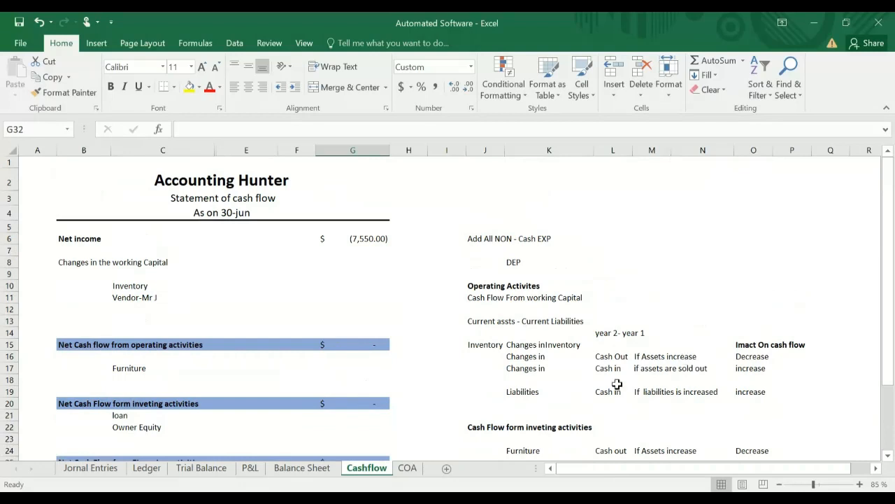
- Enter the Inventory change in Cashflow cell F10 as Inventory in cell F10 of the Balance Sheet minus 0
{"action": "left_click", "coordinate": [138, 287]}
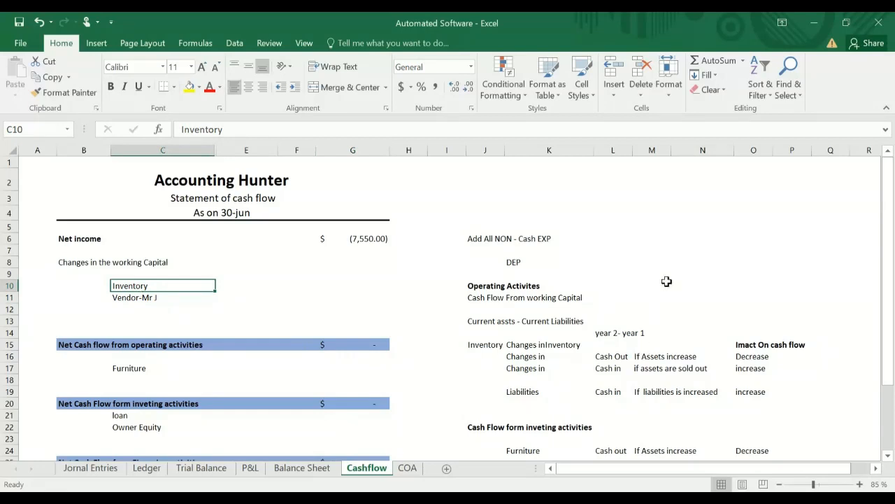
{"action": "left_click", "coordinate": [288, 283]}
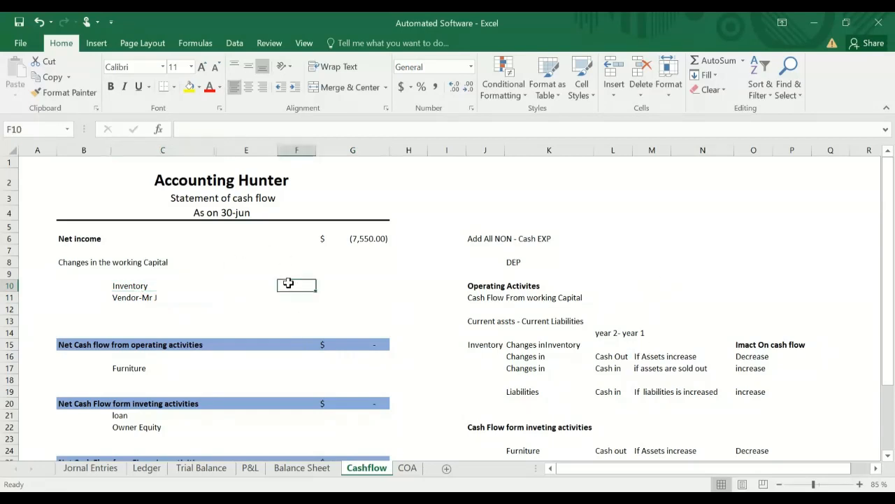
{"action": "left_click", "coordinate": [140, 287]}
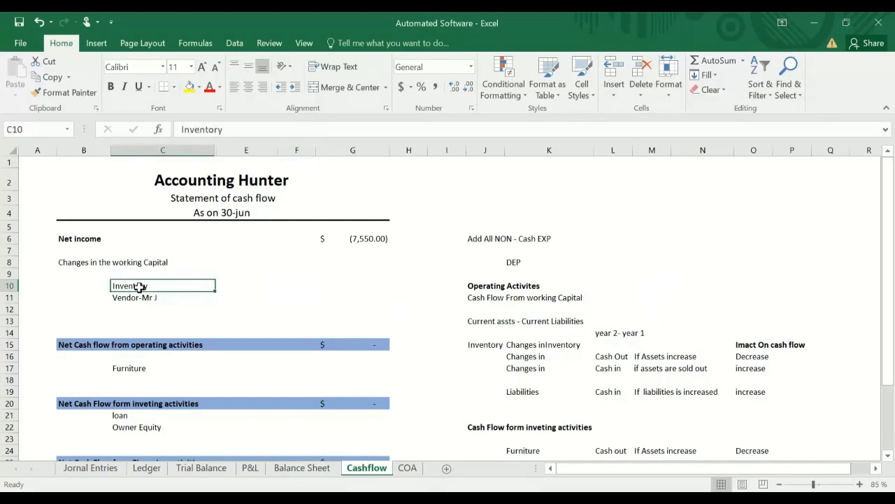
{"action": "left_click", "coordinate": [309, 287]}
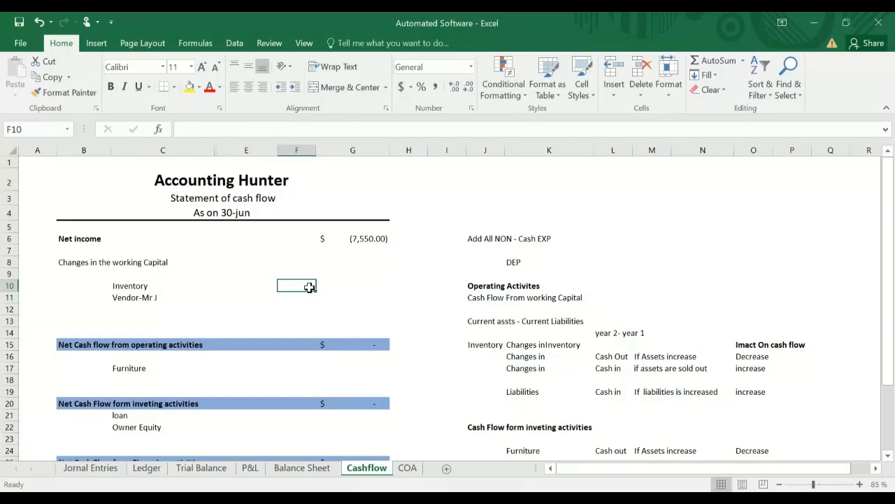
{"action": "type", "text": "+"}
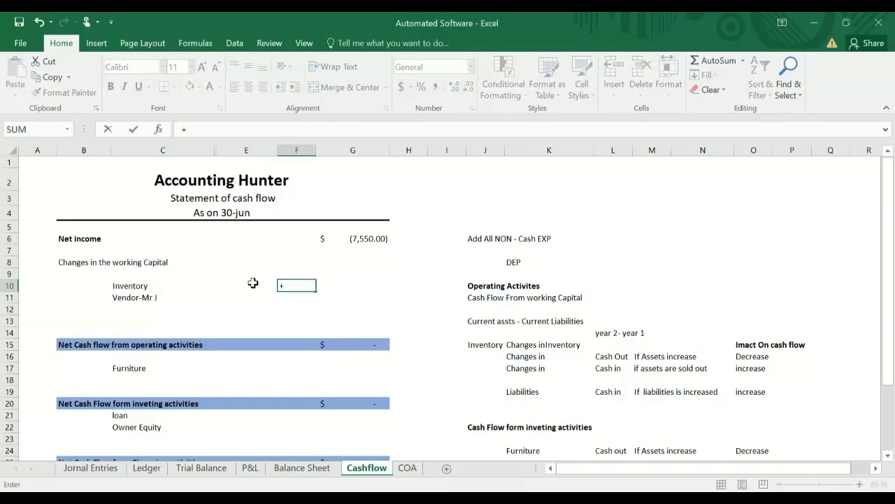
{"action": "left_click", "coordinate": [302, 467]}
{"action": "scroll", "coordinate": [230, 270], "scroll_direction": "up", "scroll_amount": 1}
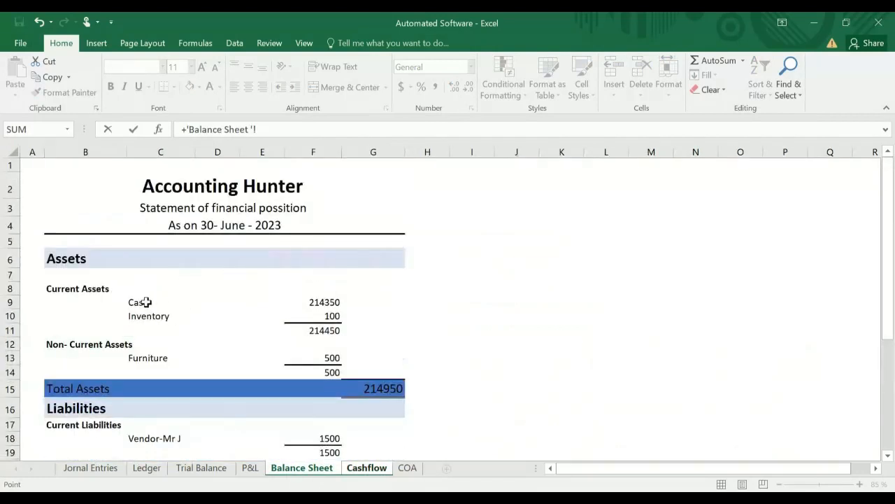
{"action": "left_click", "coordinate": [328, 317]}
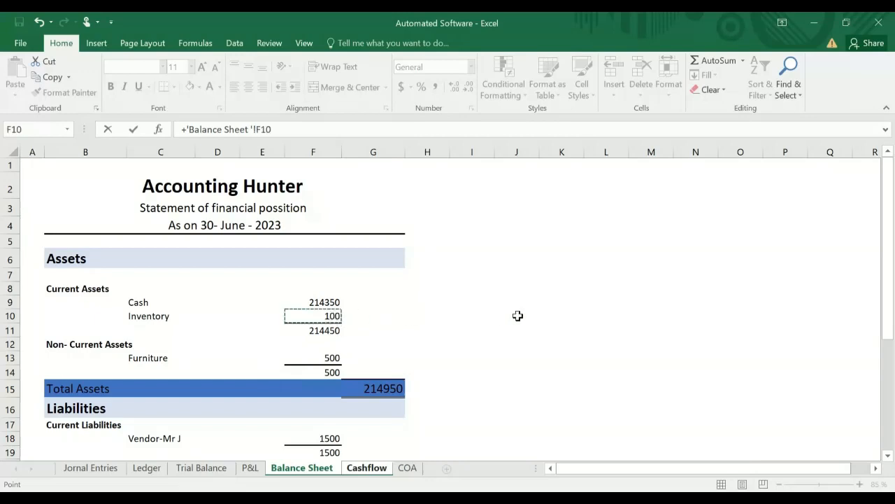
{"action": "type", "text": "-"}
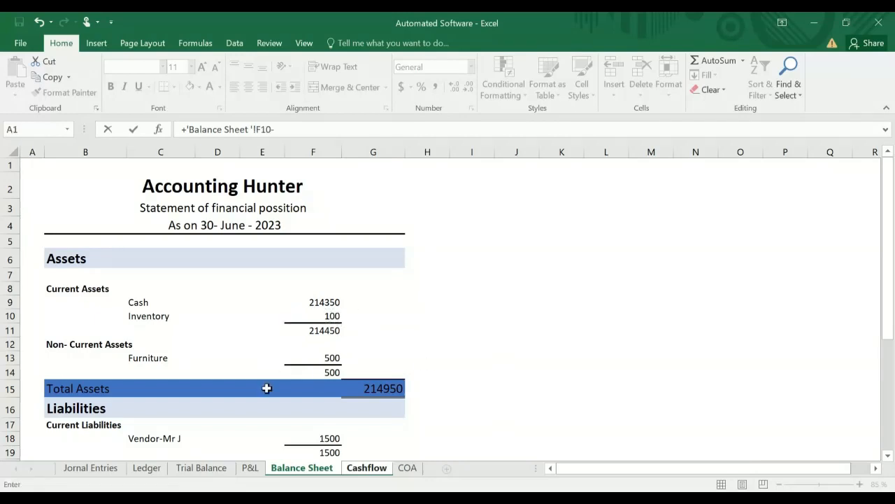
{"action": "scroll", "coordinate": [267, 388], "scroll_direction": "down", "scroll_amount": 1}
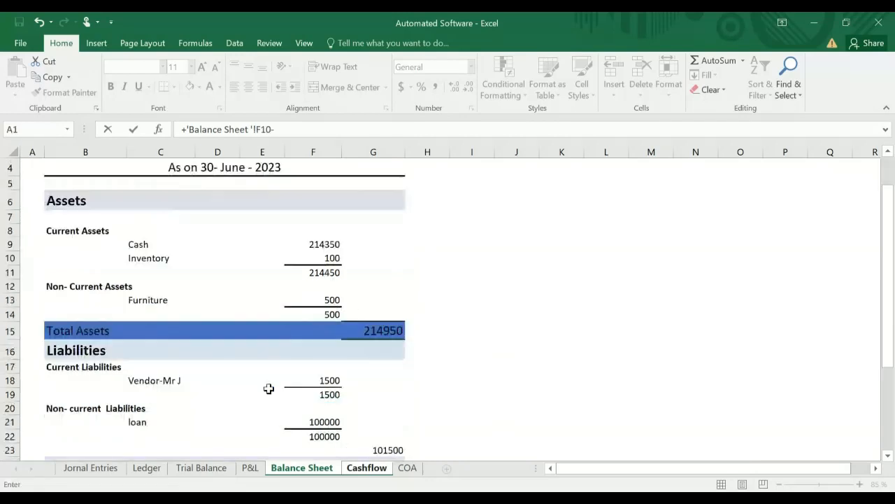
{"action": "left_click", "coordinate": [370, 468]}
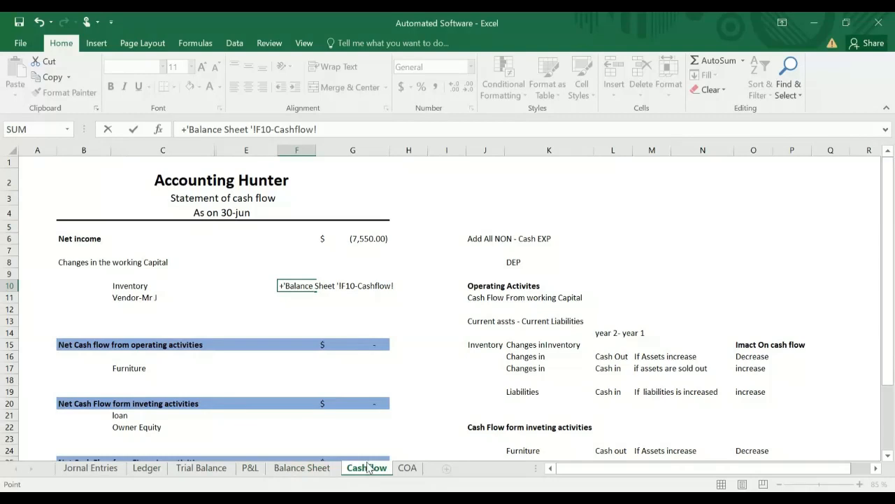
{"action": "key", "text": "BackSpace"}
{"action": "key", "text": "BackSpace"}
{"action": "key", "text": "BackSpace"}
{"action": "key", "text": "BackSpace"}
{"action": "key", "text": "BackSpace"}
{"action": "key", "text": "BackSpace"}
{"action": "key", "text": "BackSpace"}
{"action": "key", "text": "BackSpace"}
{"action": "key", "text": "BackSpace"}
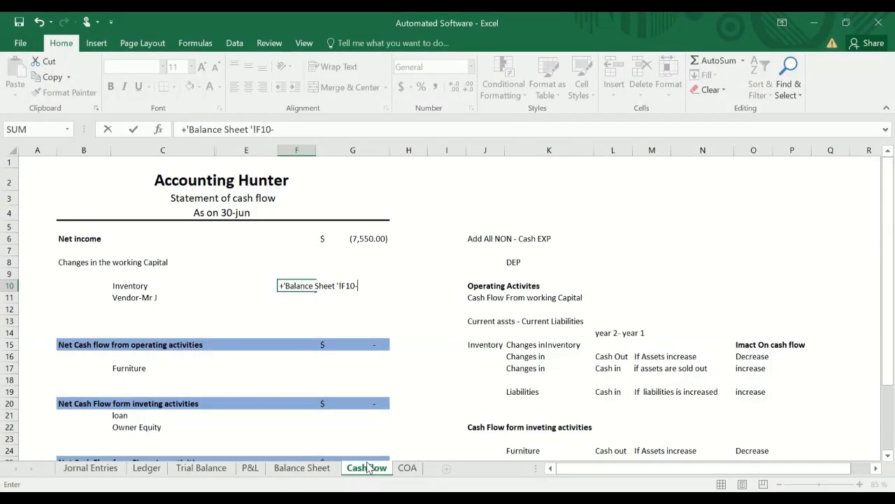
{"action": "type", "text": "0"}
{"action": "key", "text": "Return"}
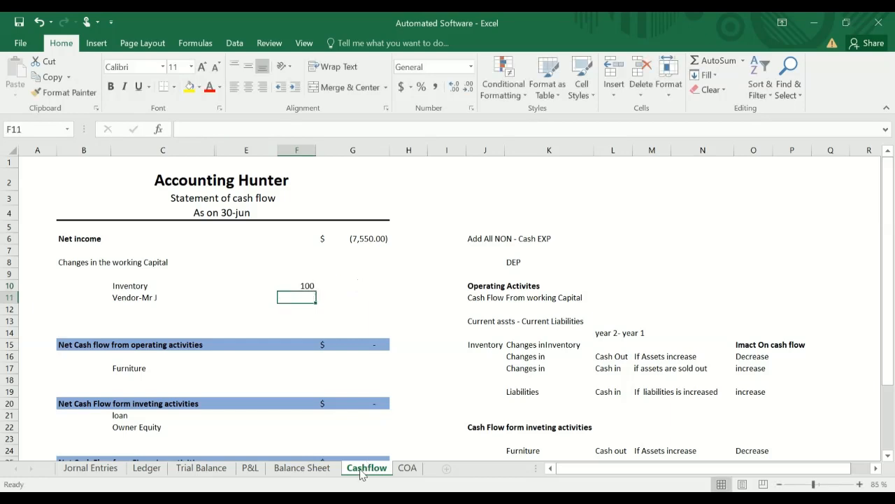
{"action": "left_click", "coordinate": [312, 285]}
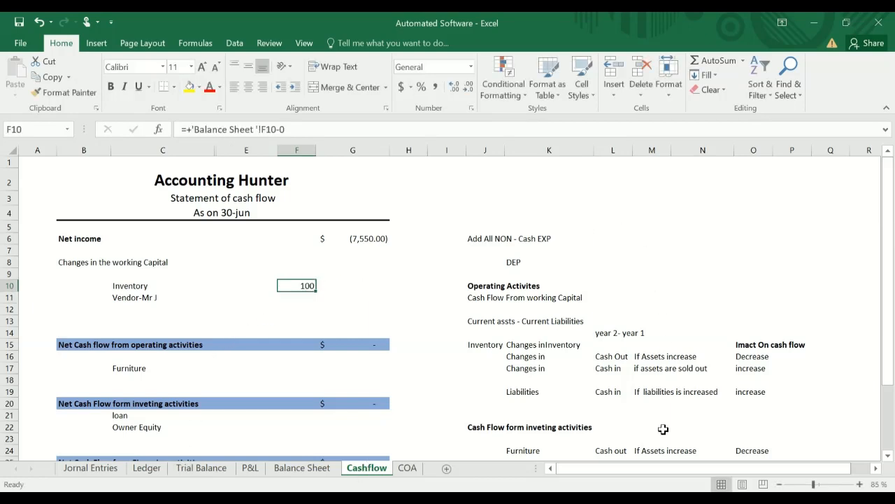
{"action": "left_click_drag", "start_coordinate": [661, 467], "coordinate": [759, 463]}
{"action": "left_click", "coordinate": [638, 239]}
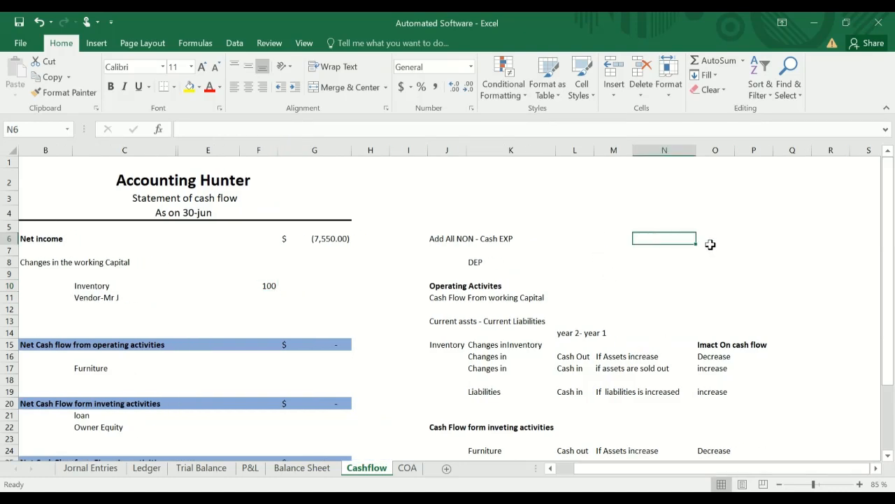
{"action": "type", "text": "Year"}
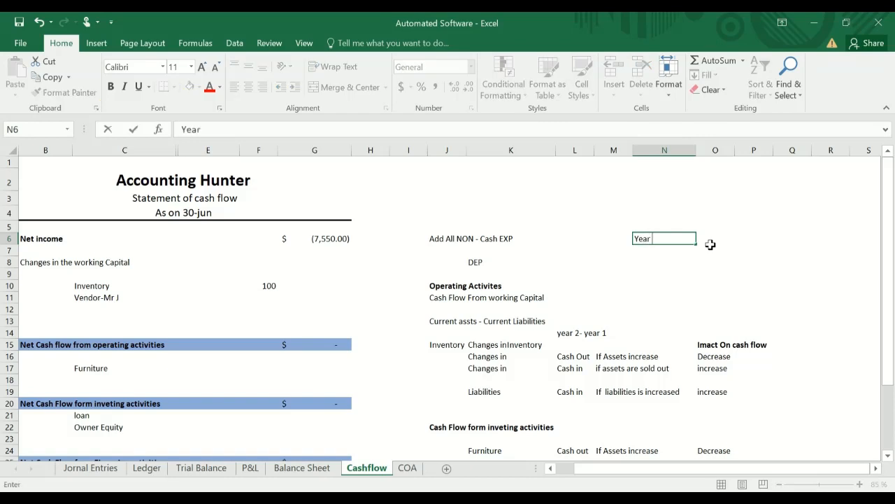
{"action": "key", "text": "BackSpace"}
{"action": "key", "text": "BackSpace"}
{"action": "key", "text": "Escape"}
- Enter the heading Year 1 in cell T12, in the blank area beyond the cash flow notes
{"action": "key", "text": "Right"}
{"action": "key", "text": "Right"}
{"action": "key", "text": "Right"}
{"action": "key", "text": "Right"}
{"action": "key", "text": "Right"}
{"action": "key", "text": "Right"}
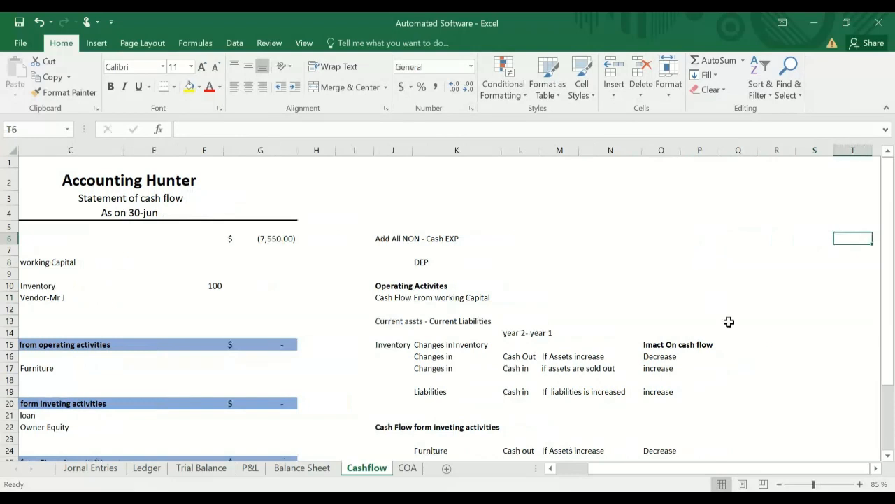
{"action": "left_click", "coordinate": [876, 468]}
{"action": "left_click", "coordinate": [876, 468]}
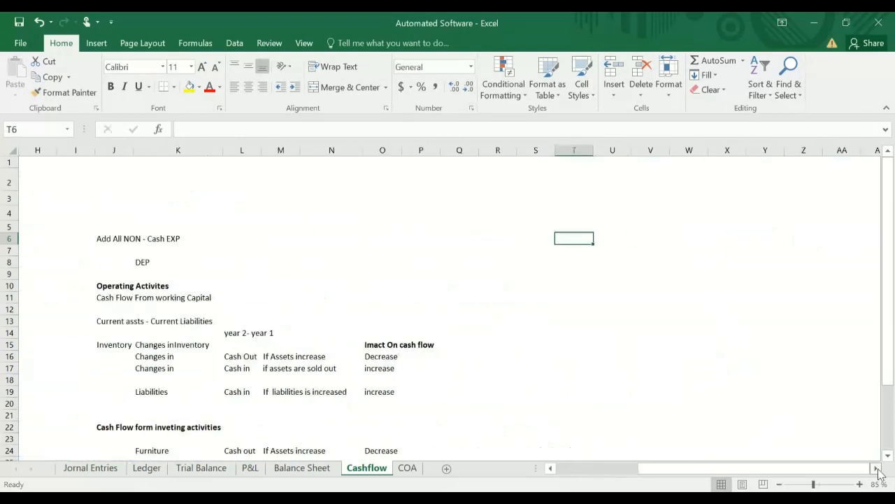
{"action": "left_click", "coordinate": [615, 286]}
{"action": "left_click", "coordinate": [582, 312]}
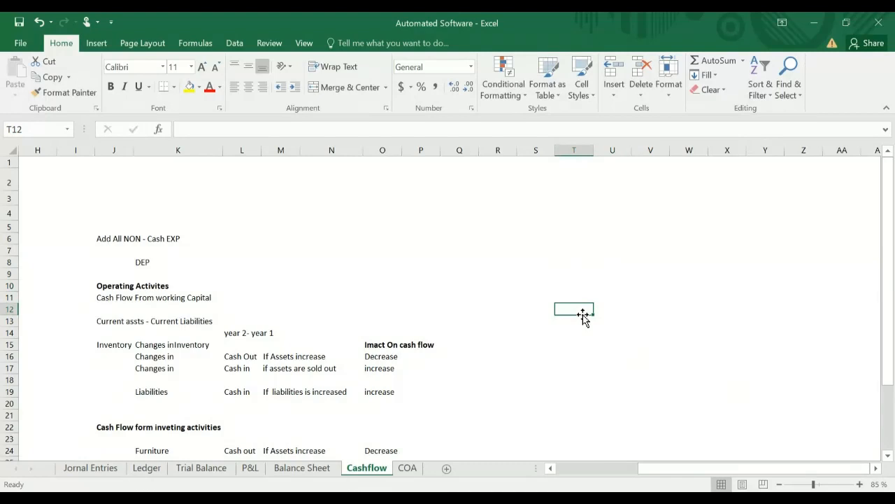
{"action": "type", "text": "Year 1"}
{"action": "key", "text": "Return"}
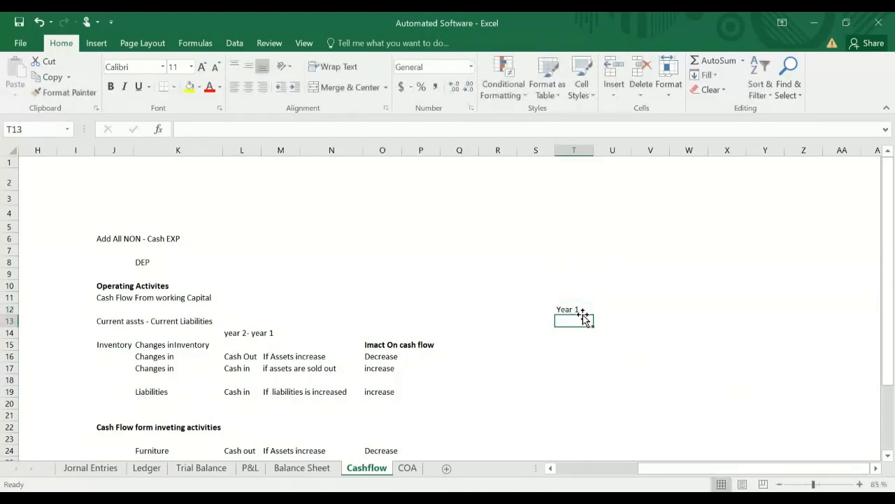
- Enter the heading Year 2 in cell U12, beside the Year 1 heading
{"action": "key", "text": "Up"}
{"action": "key", "text": "Right"}
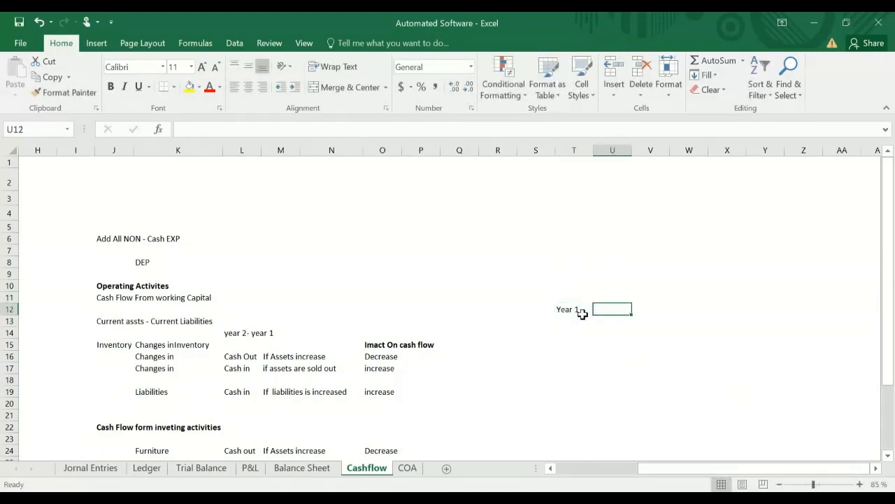
{"action": "type", "text": "Year"}
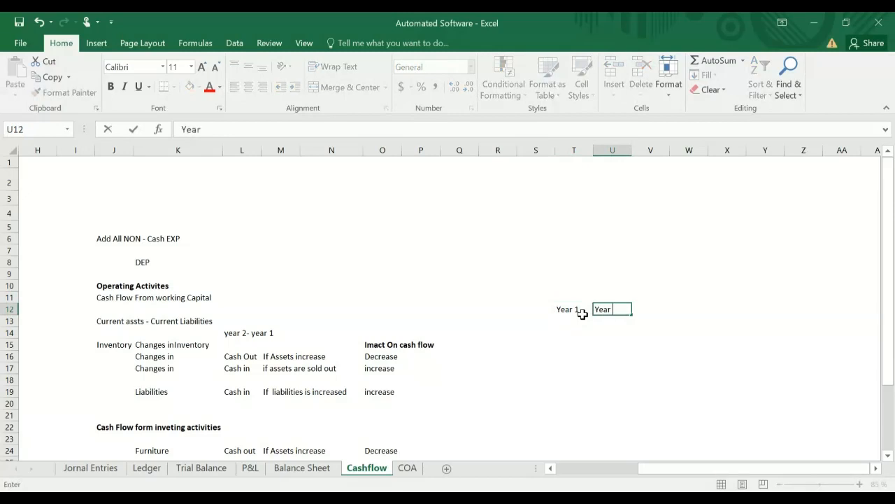
{"action": "type", "text": " 2"}
{"action": "key", "text": "Return"}
- Label the example row as Inventory in cell S13
{"action": "key", "text": "Left"}
{"action": "key", "text": "Left"}
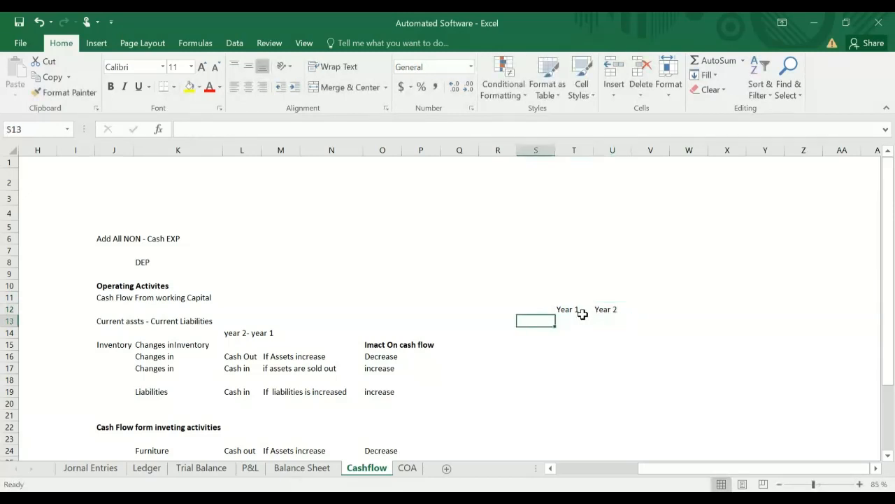
{"action": "type", "text": "Inve"}
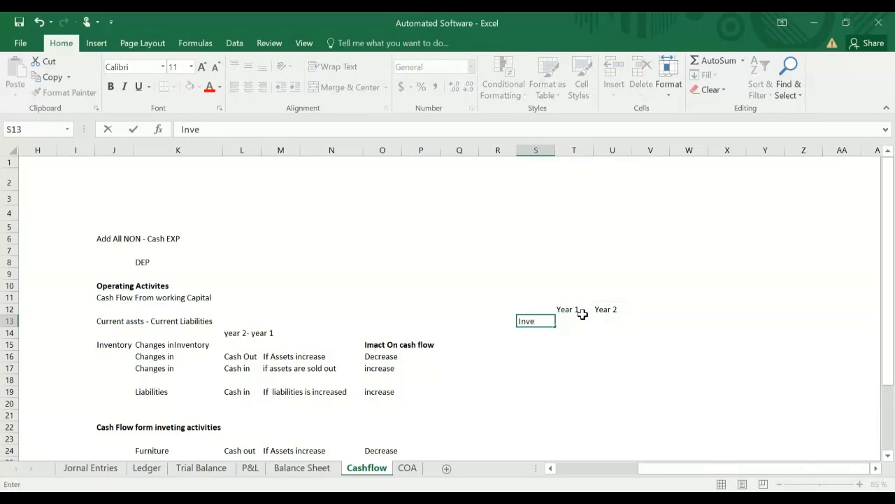
{"action": "type", "text": "ntory"}
{"action": "key", "text": "BackSpace"}
{"action": "type", "text": "y"}
{"action": "key", "text": "Return"}
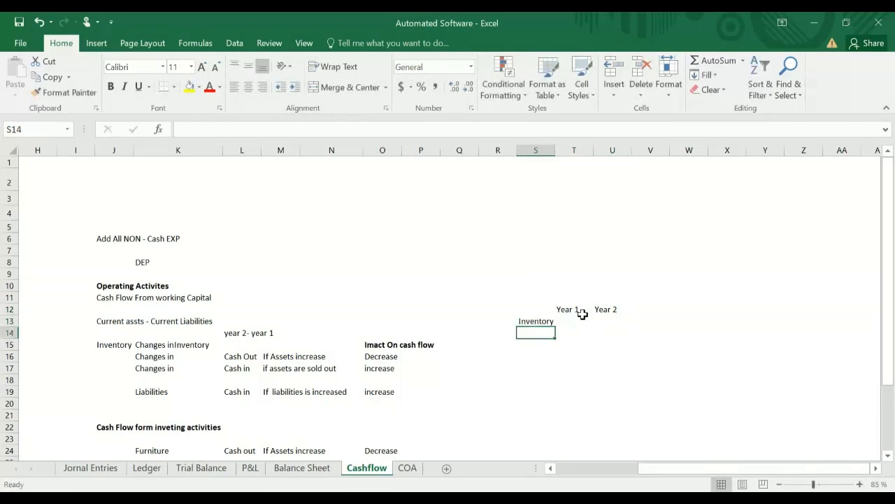
- Fill in the example Inventory amounts: 50 under Year 1 in T13 and 100 under Year 2 in U13
{"action": "left_click", "coordinate": [583, 320]}
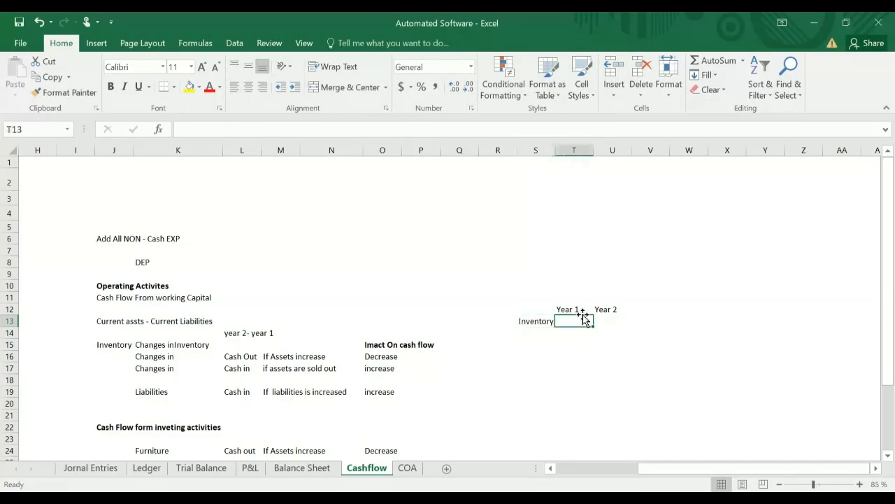
{"action": "type", "text": "100"}
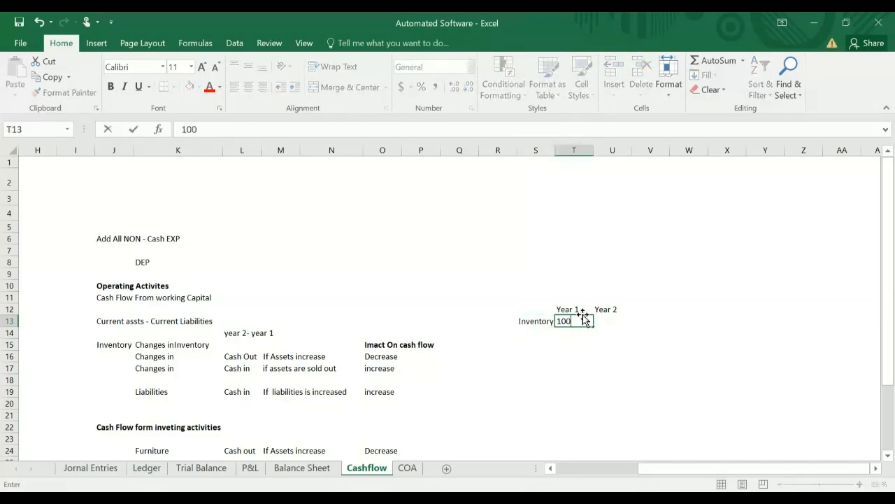
{"action": "key", "text": "BackSpace"}
{"action": "key", "text": "BackSpace"}
{"action": "key", "text": "BackSpace"}
{"action": "type", "text": "50"}
{"action": "key", "text": "Return"}
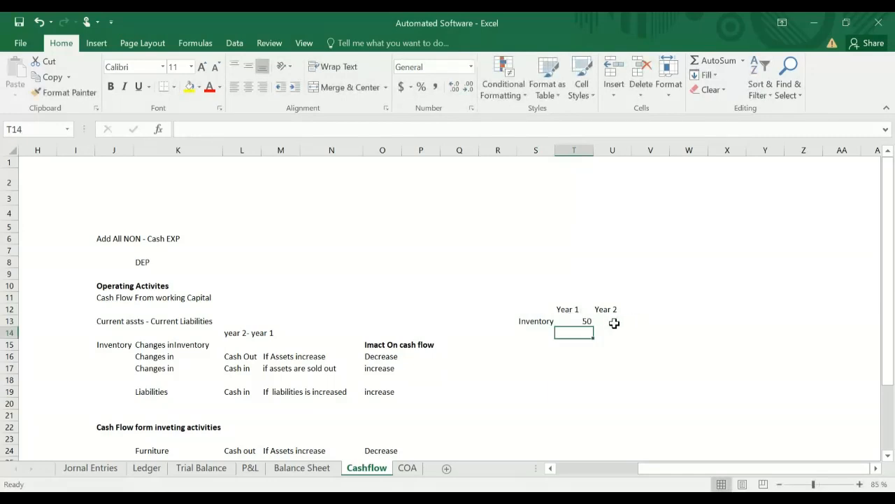
{"action": "left_click", "coordinate": [613, 323]}
{"action": "type", "text": "100"}
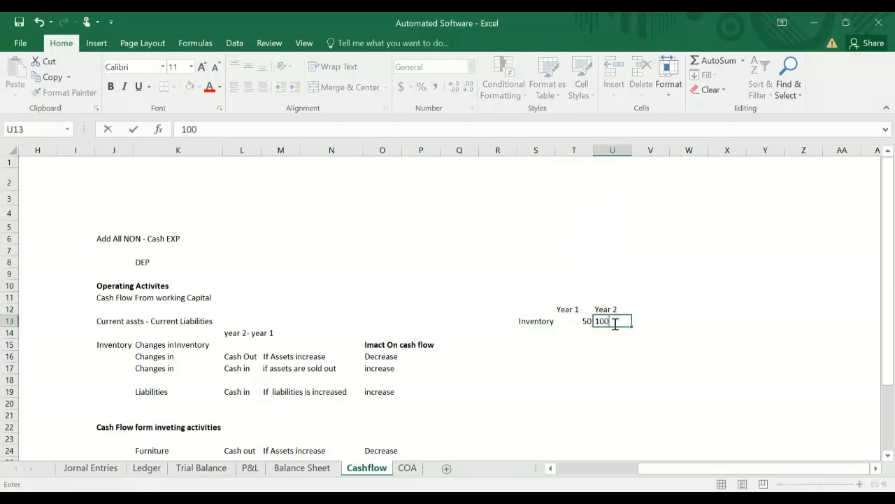
{"action": "key", "text": "Return"}
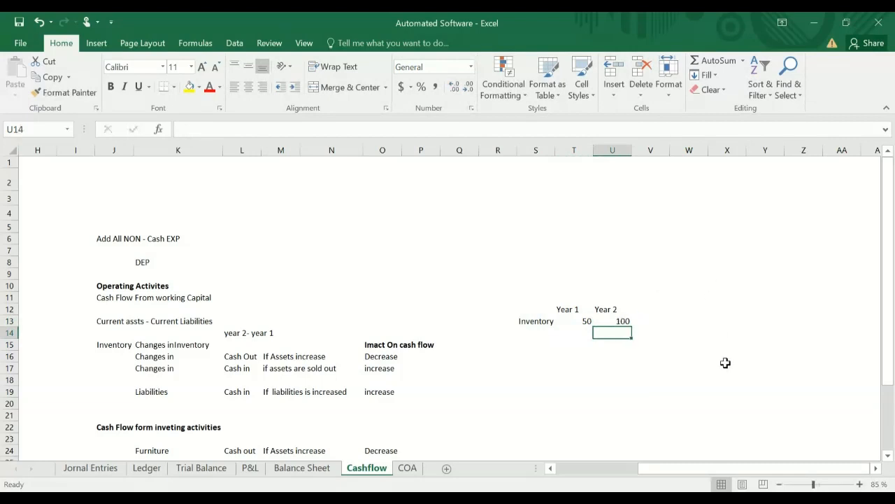
- Calculate the inventory change in cell T16 as Year 2 minus Year 1 with the formula +U13-T13
{"action": "left_click", "coordinate": [584, 378]}
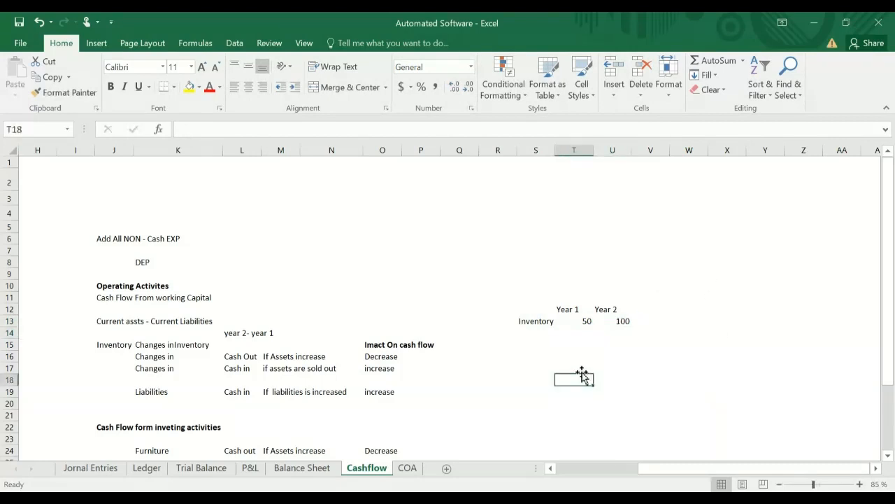
{"action": "left_click", "coordinate": [573, 357]}
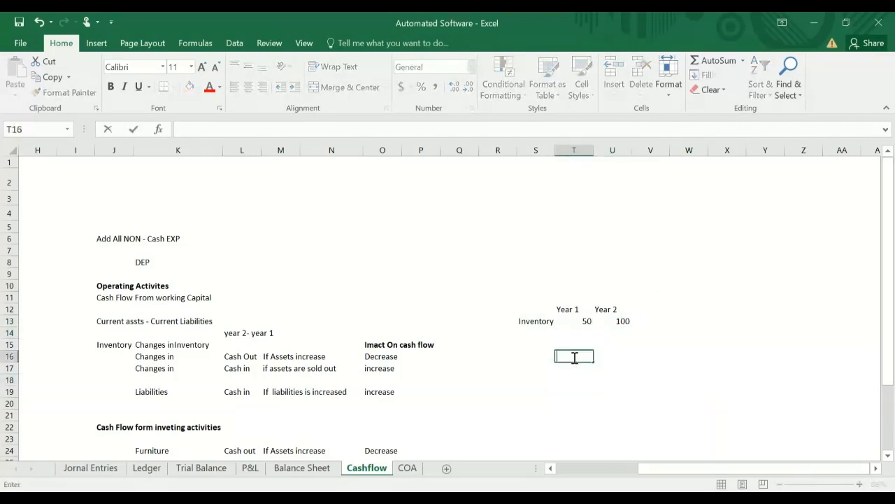
{"action": "type", "text": "+"}
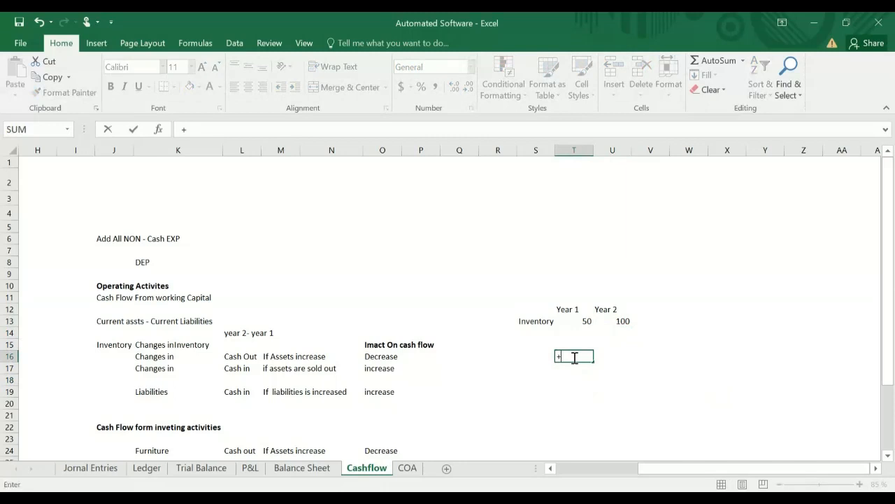
{"action": "left_click", "coordinate": [619, 318]}
{"action": "type", "text": "-"}
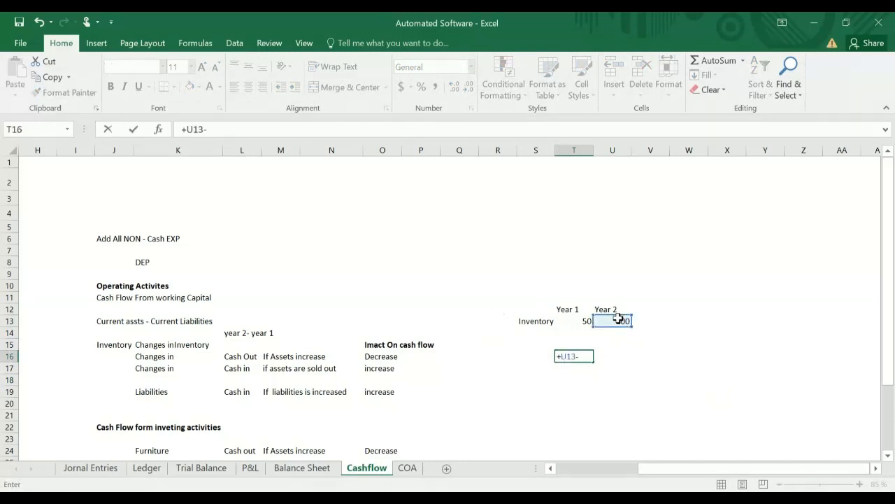
{"action": "left_click", "coordinate": [583, 318]}
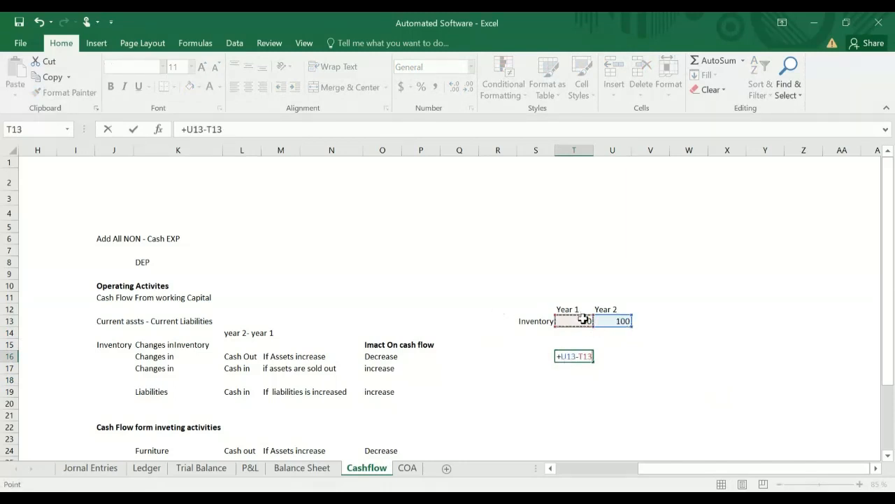
{"action": "key", "text": "Return"}
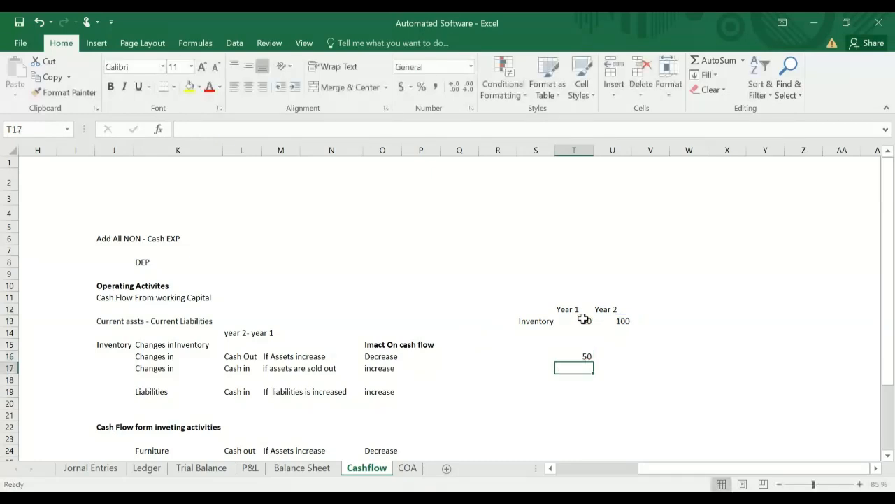
- Compare the calculated change in T16 with the Year 1 and Year 2 inventory amounts in T13 and U13
{"action": "left_click", "coordinate": [579, 358]}
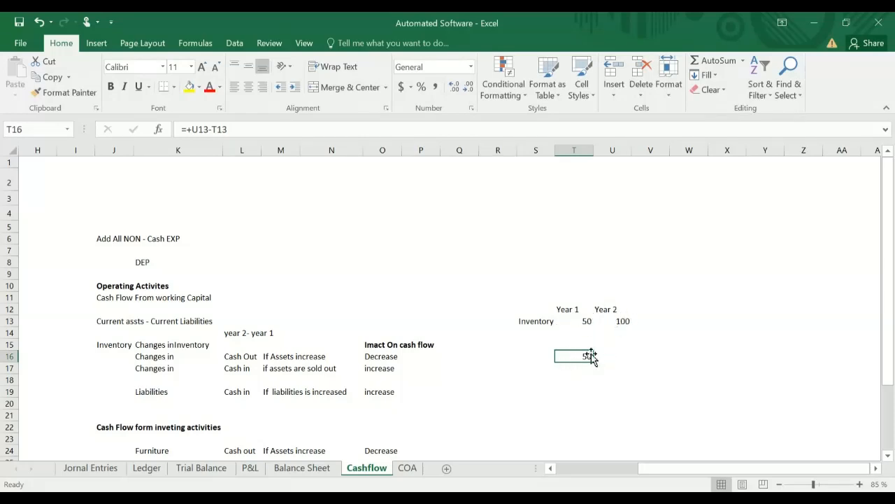
{"action": "left_click", "coordinate": [620, 356]}
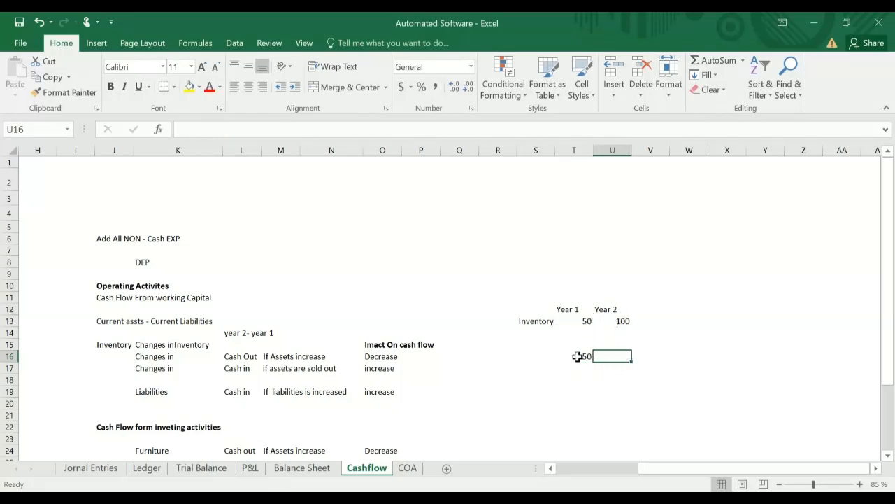
{"action": "left_click", "coordinate": [575, 356]}
{"action": "left_click", "coordinate": [624, 320]}
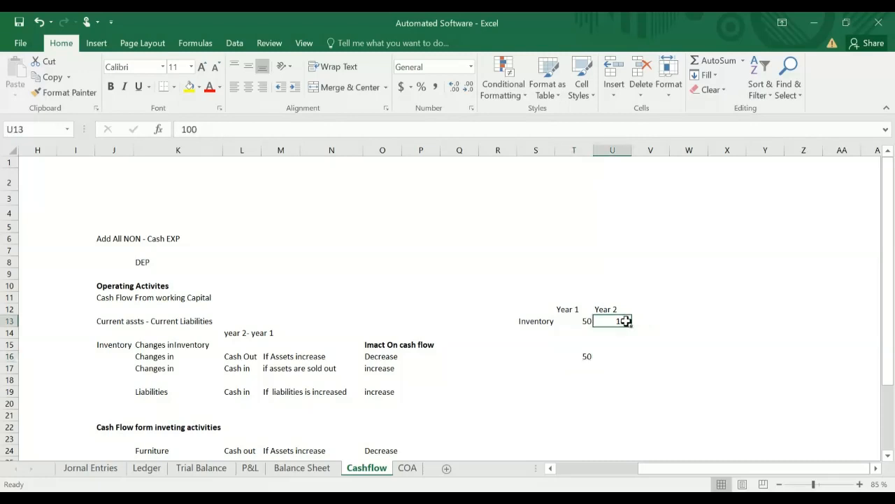
{"action": "left_click", "coordinate": [585, 322]}
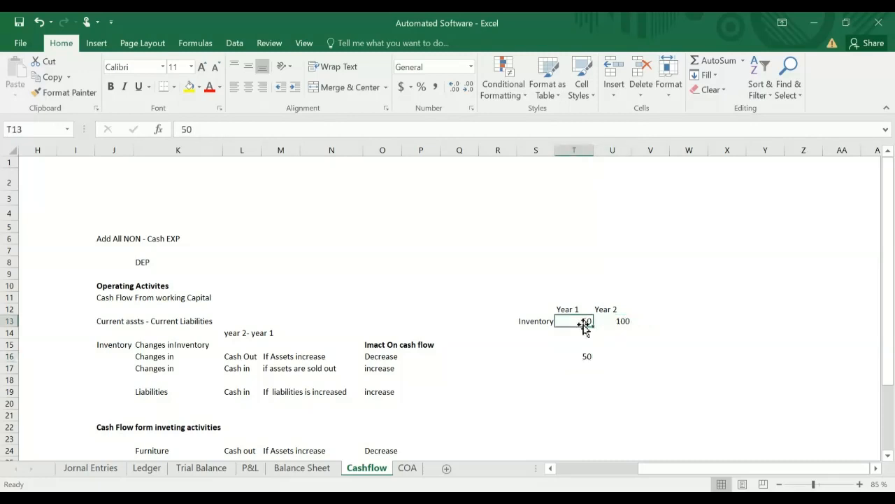
{"action": "left_click", "coordinate": [587, 358]}
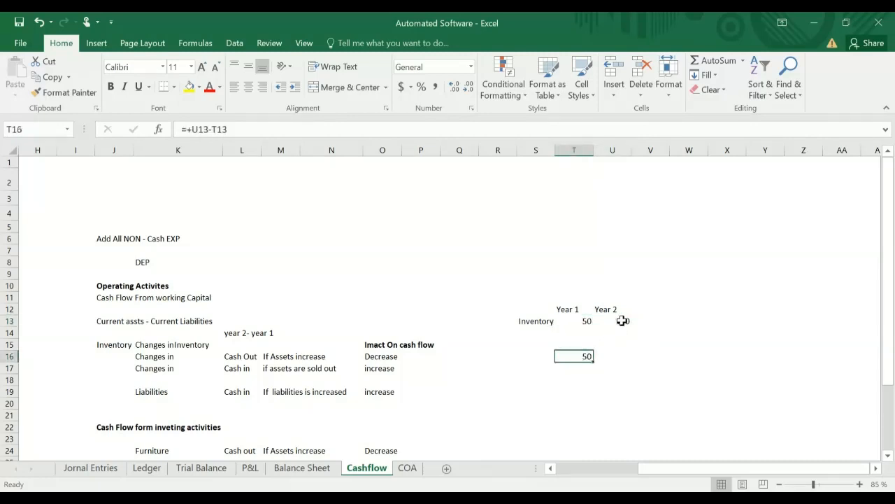
{"action": "left_click", "coordinate": [623, 320]}
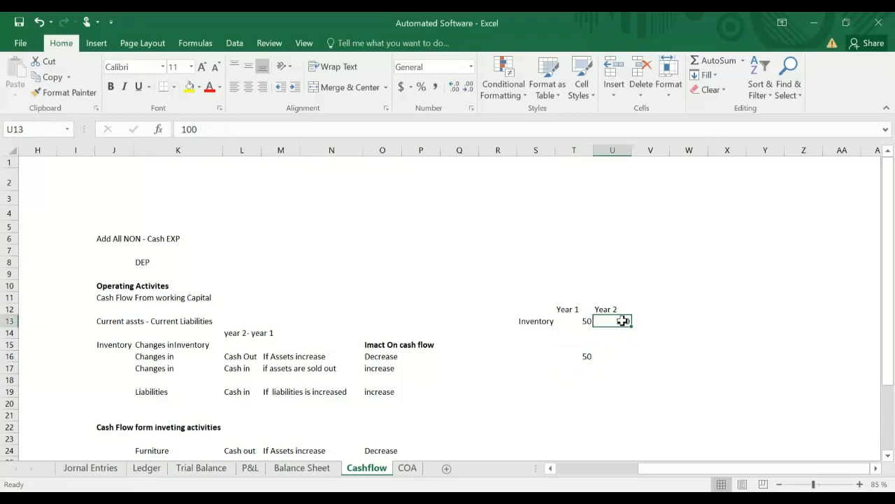
{"action": "left_click", "coordinate": [589, 356]}
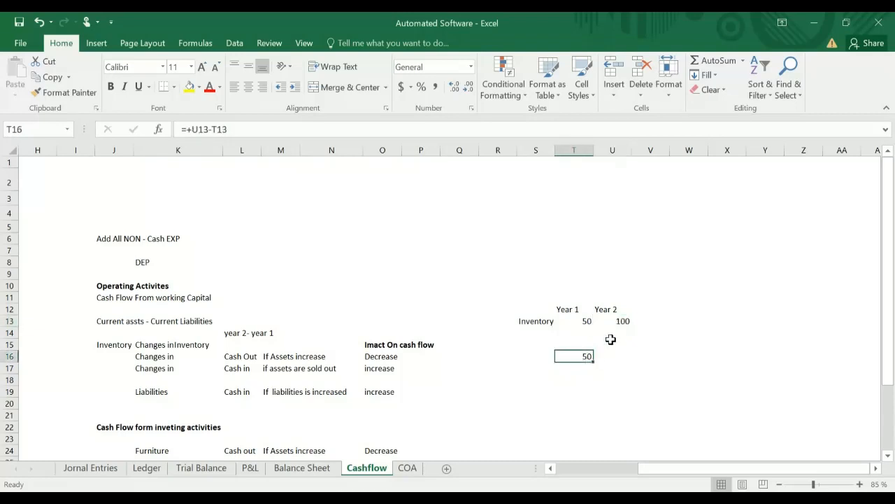
- Replace the calculation in T16 with a sign-reversed inventory change in T15, using the formula -U13+T13
{"action": "left_click", "coordinate": [281, 129]}
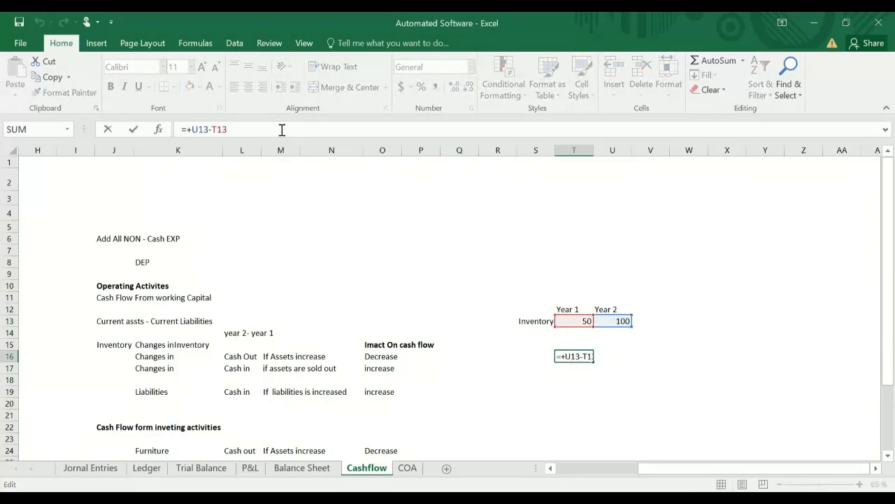
{"action": "key", "text": "Left"}
{"action": "key", "text": "Right"}
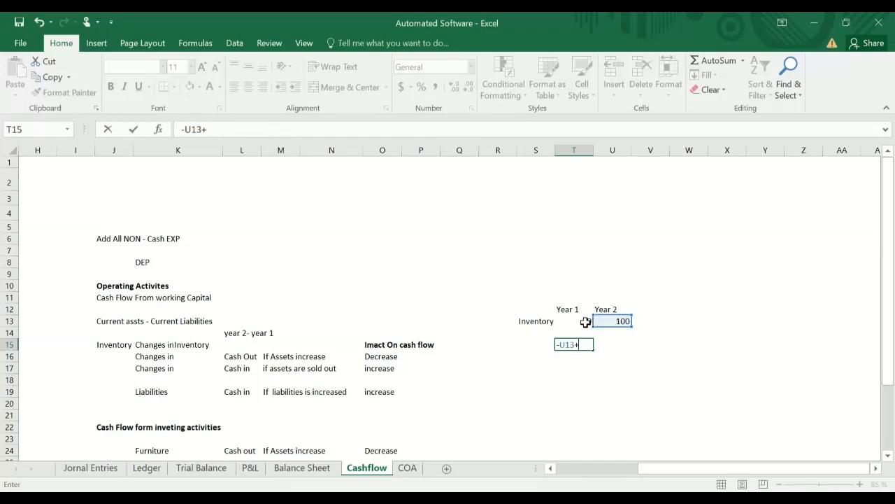
{"action": "left_click", "coordinate": [583, 316]}
{"action": "key", "text": "Return"}
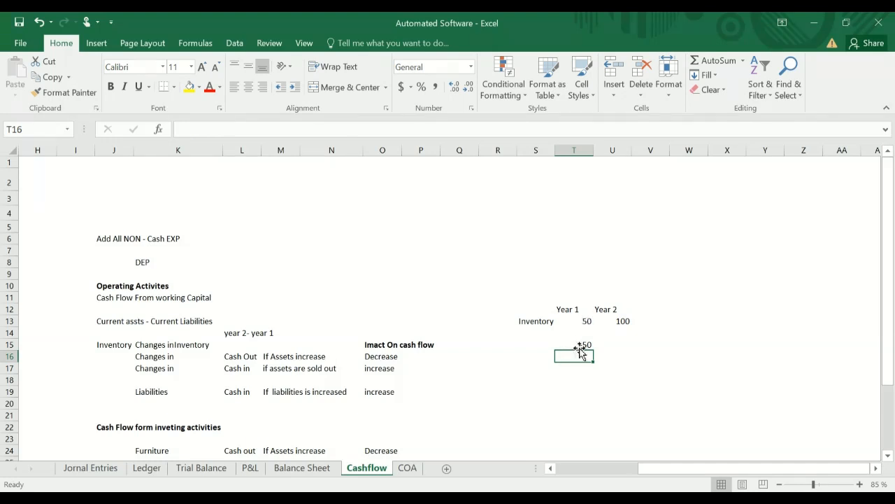
- Reverse the signs in the Inventory formula in Cashflow cell F10 so it reads =-'Balance Sheet '!F10+0
{"action": "scroll", "coordinate": [678, 475], "scroll_direction": "left", "scroll_amount": 3}
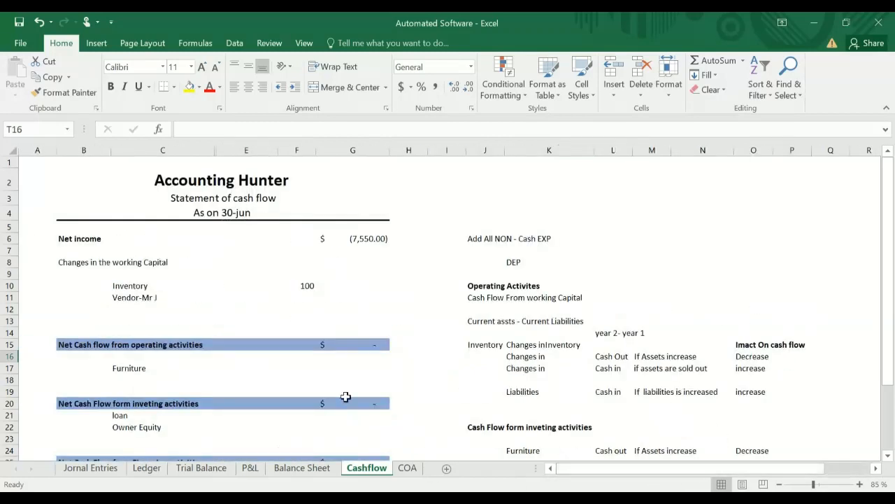
{"action": "left_click", "coordinate": [308, 285]}
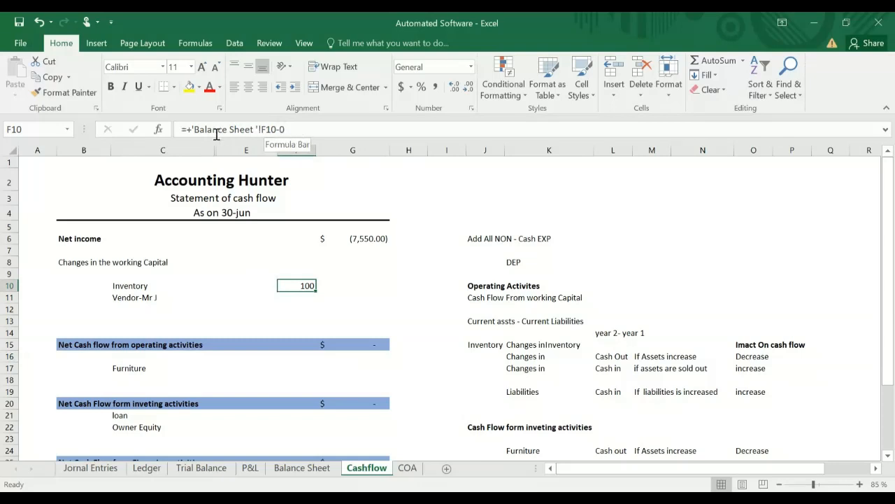
{"action": "left_click", "coordinate": [187, 130]}
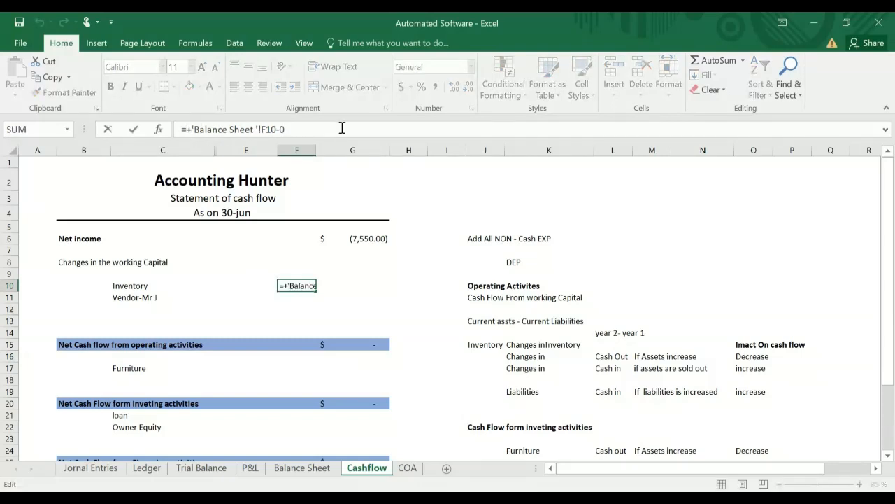
{"action": "key", "text": "BackSpace"}
{"action": "type", "text": "-"}
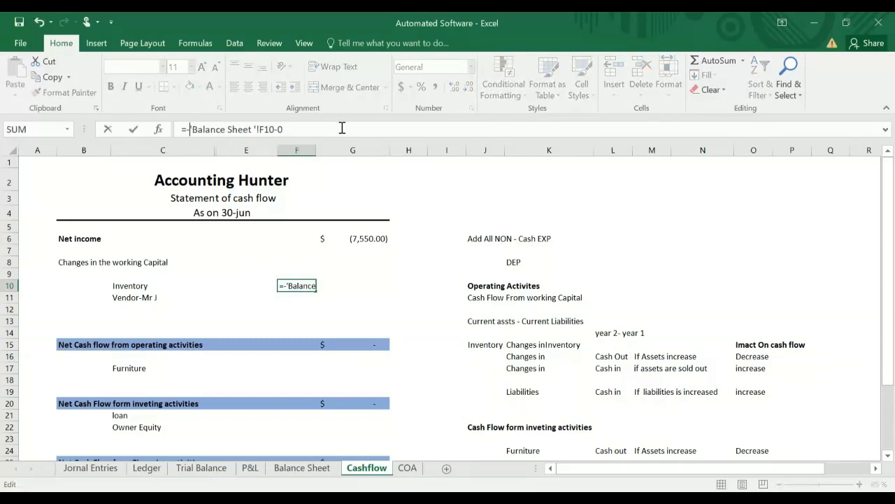
{"action": "key", "text": "Right"}
{"action": "key", "text": "Right"}
{"action": "key", "text": "Right"}
{"action": "key", "text": "Right"}
{"action": "key", "text": "Right"}
{"action": "key", "text": "Right"}
{"action": "key", "text": "Right"}
{"action": "key", "text": "Right"}
{"action": "key", "text": "Right"}
{"action": "key", "text": "Right"}
{"action": "key", "text": "Right"}
{"action": "key", "text": "Right"}
{"action": "key", "text": "Right"}
{"action": "key", "text": "Right"}
{"action": "key", "text": "Right"}
{"action": "key", "text": "Right"}
{"action": "key", "text": "Right"}
{"action": "key", "text": "BackSpace"}
{"action": "type", "text": "+"}
{"action": "key", "text": "Return"}
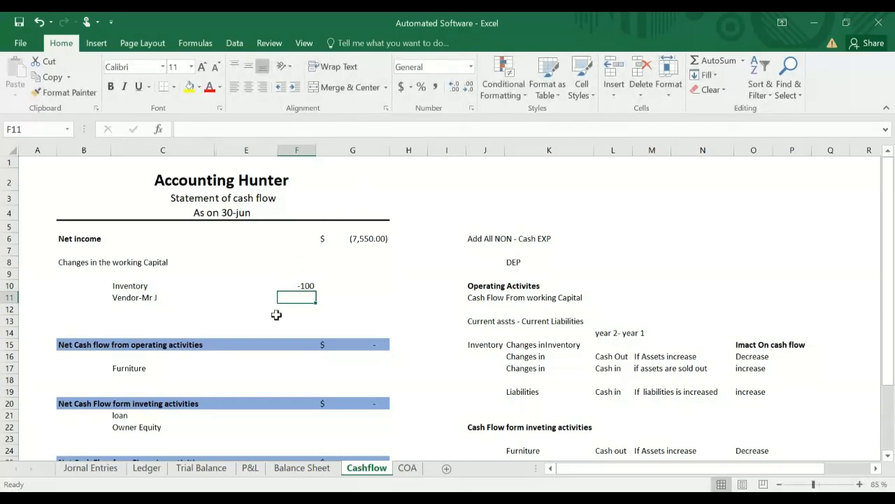
- Undo the last sign reversal in the Inventory formula in cell F10
{"action": "left_click", "coordinate": [130, 297]}
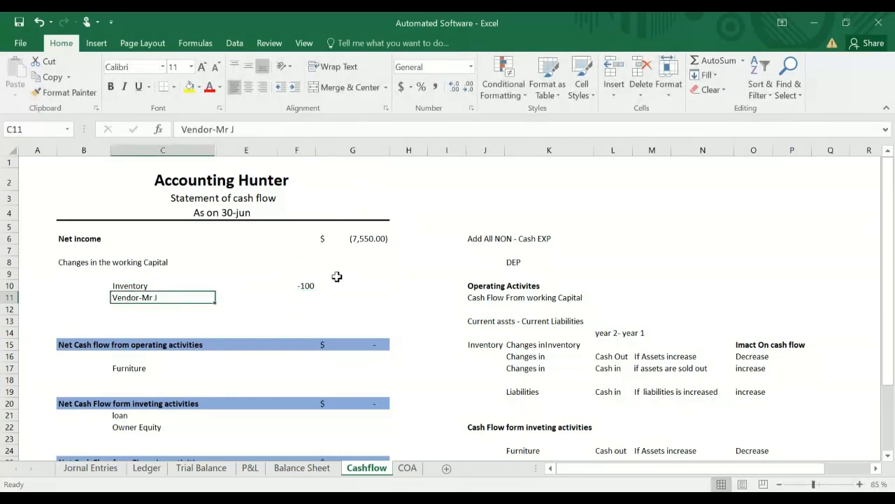
{"action": "double_click", "coordinate": [307, 284]}
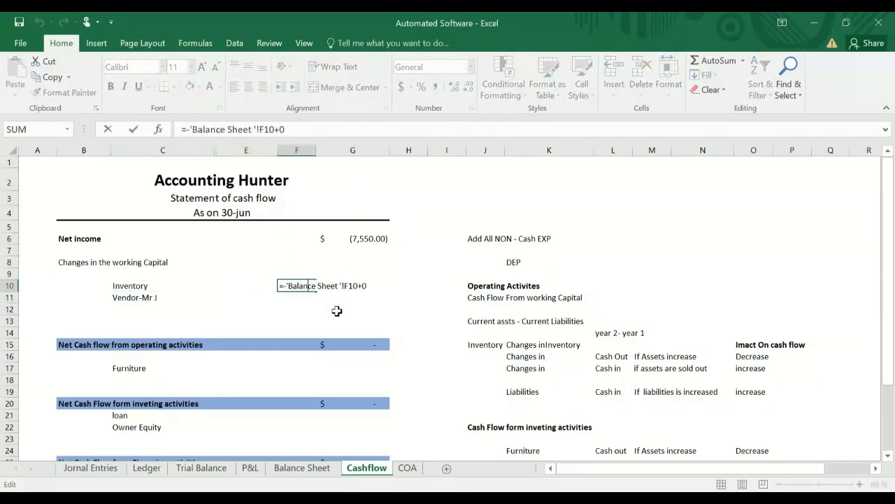
{"action": "key", "text": "Return"}
{"action": "key", "text": "ctrl+z"}
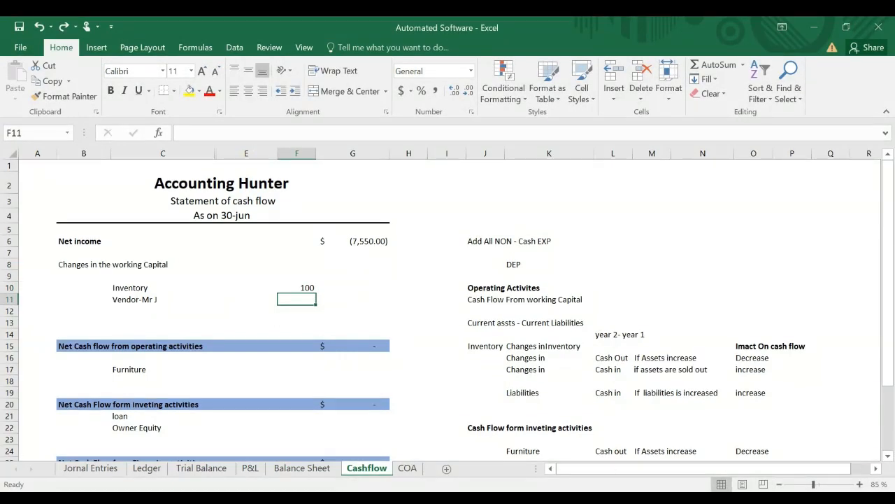
- Examine the liabilities note in row 19 for how an increase in the vendor liability affects cash flow
{"action": "left_click", "coordinate": [135, 301]}
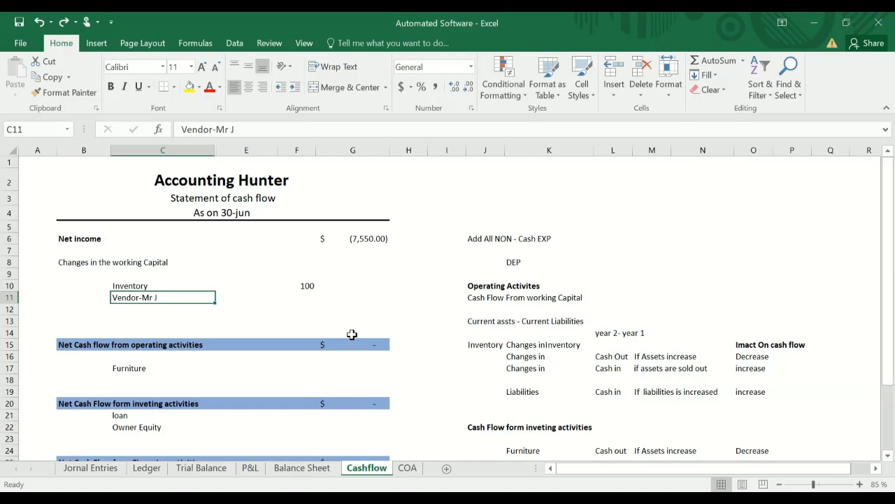
{"action": "left_click", "coordinate": [304, 296]}
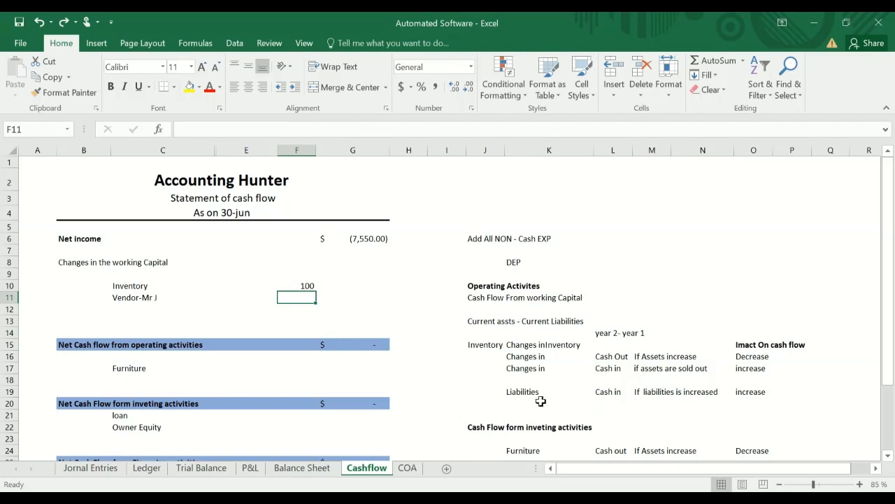
{"action": "left_click", "coordinate": [607, 392]}
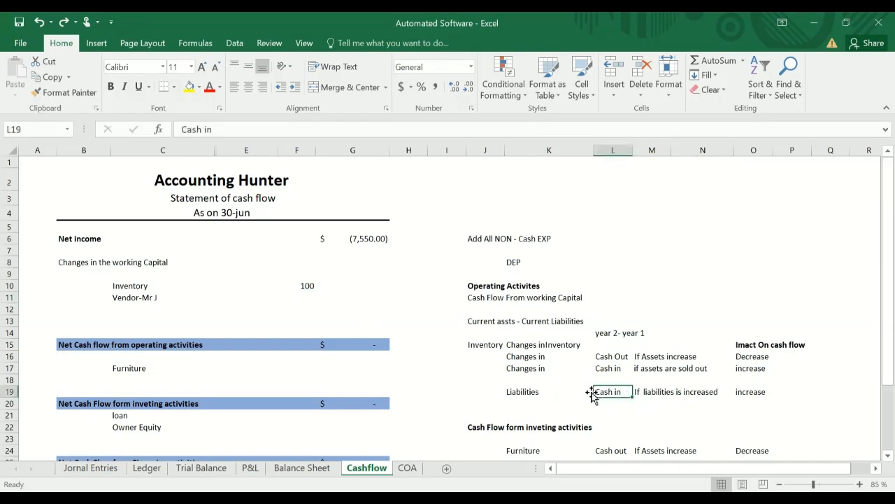
{"action": "left_click", "coordinate": [655, 393]}
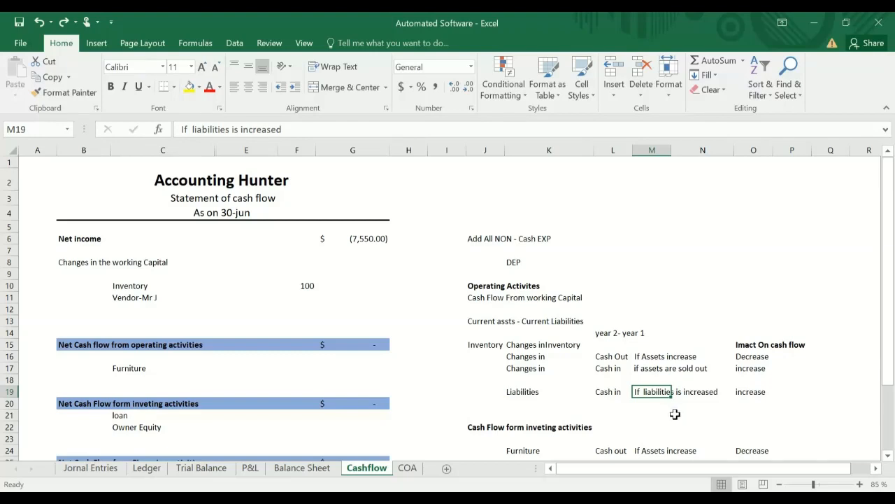
{"action": "left_click", "coordinate": [699, 413]}
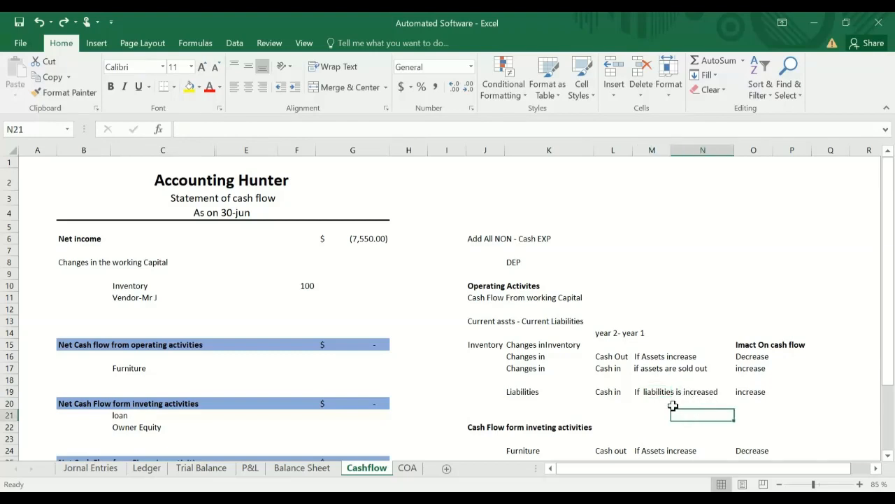
{"action": "left_click", "coordinate": [649, 393]}
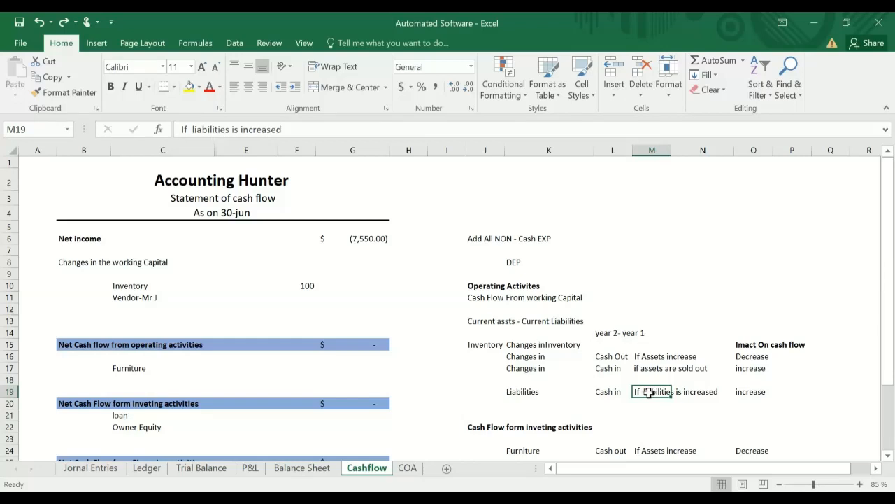
{"action": "scroll", "coordinate": [650, 390], "scroll_direction": "down", "scroll_amount": 2}
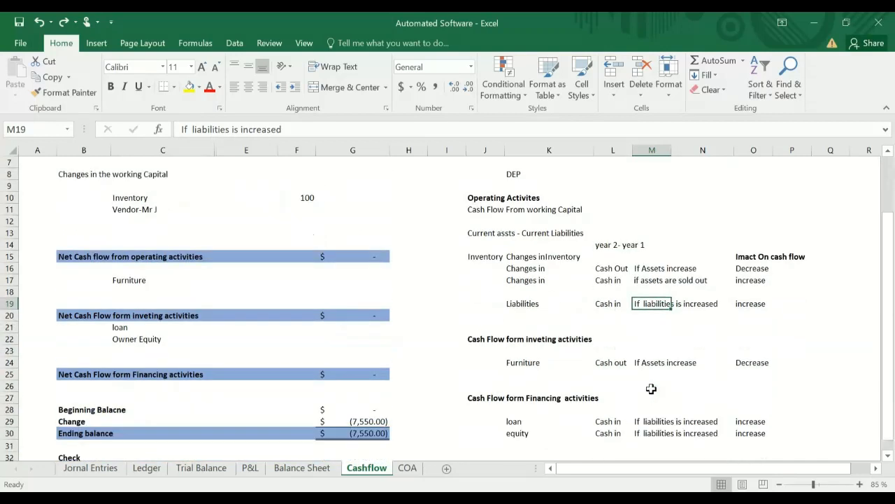
{"action": "scroll", "coordinate": [651, 388], "scroll_direction": "up", "scroll_amount": 1}
- Enter the vendor liability change in Cashflow cell F11 as Balance Sheet cell F18 minus 0, using +'Balance Sheet '!F18-0
{"action": "left_click", "coordinate": [150, 258]}
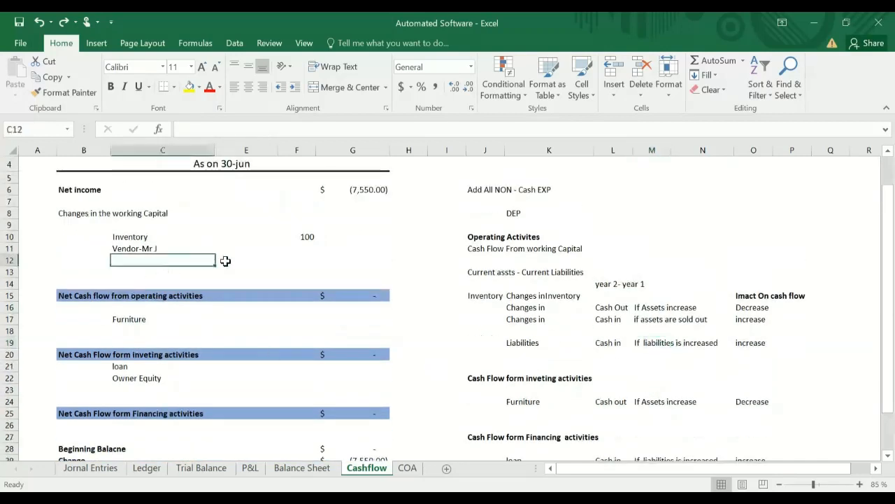
{"action": "left_click", "coordinate": [313, 249]}
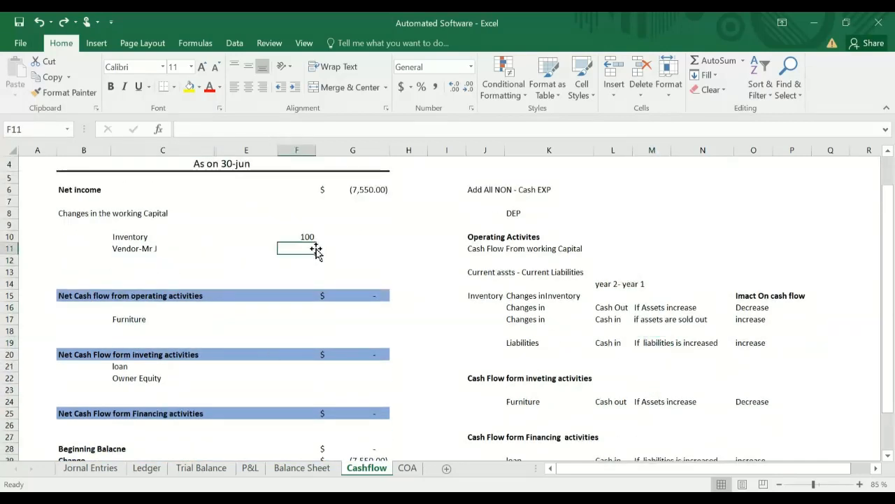
{"action": "type", "text": "+"}
{"action": "left_click", "coordinate": [294, 468]}
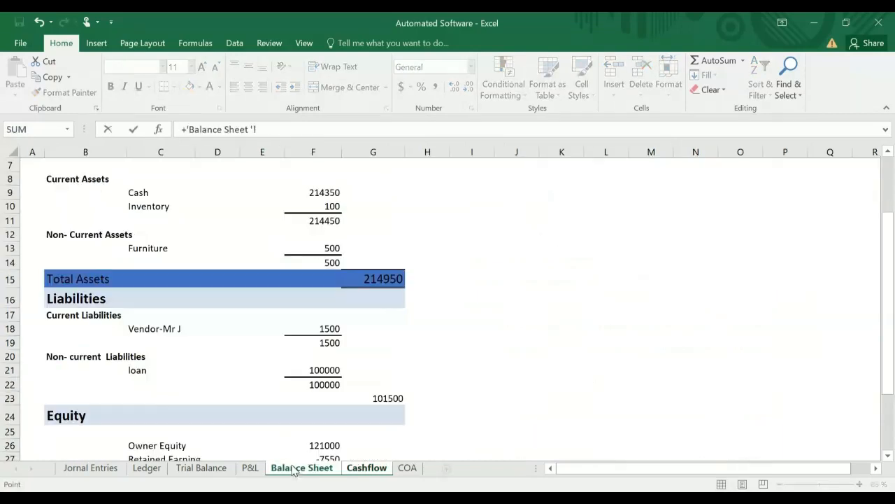
{"action": "left_click", "coordinate": [331, 329]}
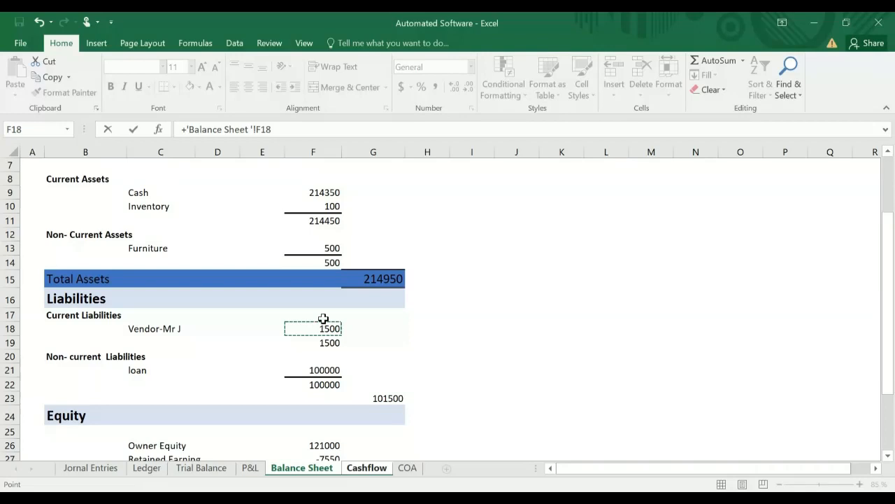
{"action": "type", "text": "-"}
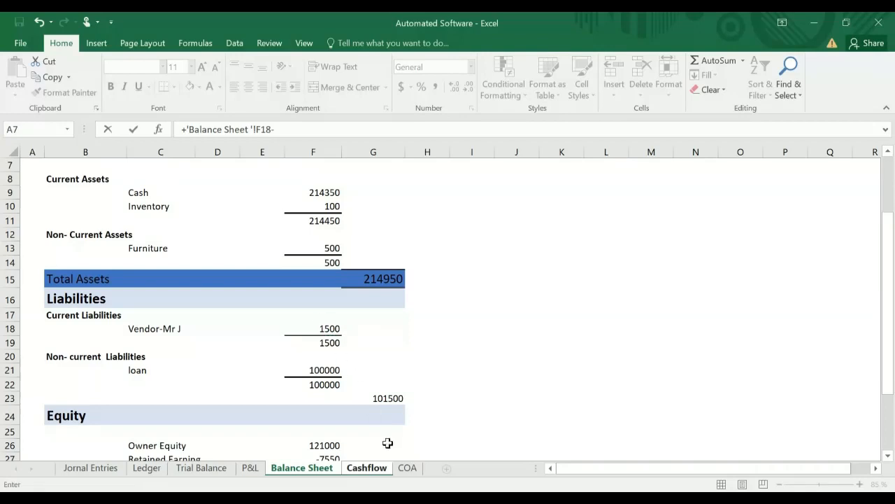
{"action": "type", "text": "0"}
{"action": "key", "text": "Return"}
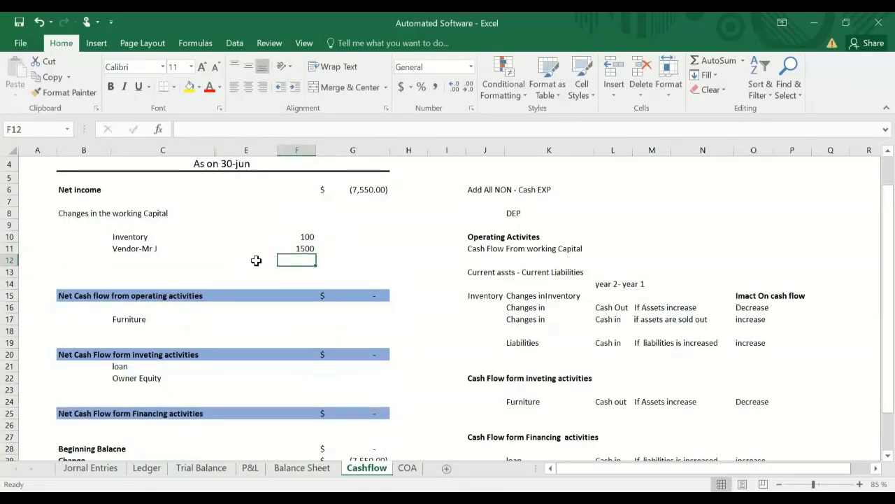
- Reverse the signs in the Inventory formula in cell F10 to read =-'Balance Sheet '!F10+0
{"action": "left_click", "coordinate": [299, 249]}
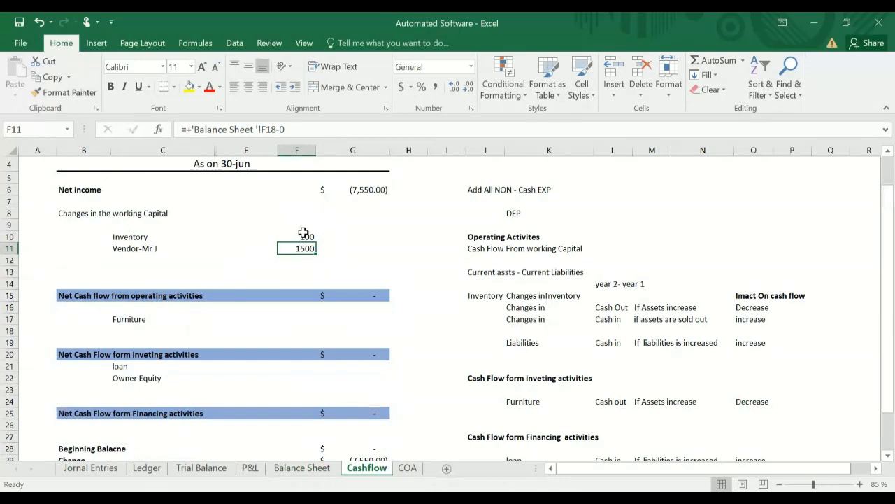
{"action": "left_click", "coordinate": [300, 234]}
{"action": "left_click", "coordinate": [193, 131]}
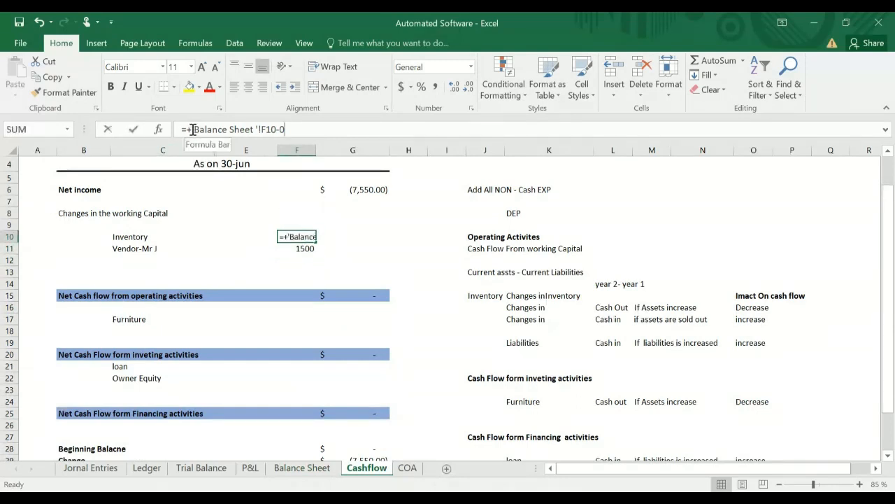
{"action": "key", "text": "BackSpace"}
{"action": "type", "text": "-"}
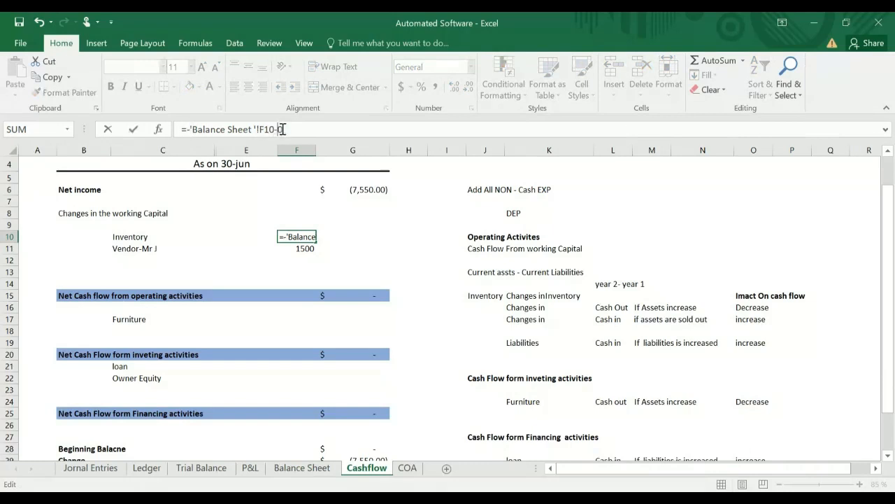
{"action": "left_click", "coordinate": [280, 130]}
{"action": "key", "text": "BackSpace"}
{"action": "key", "text": "Return"}
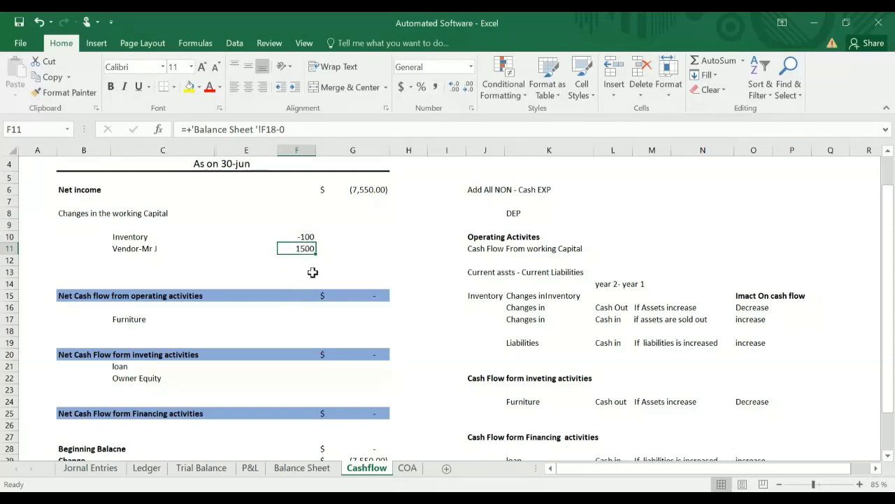
- Compare the vendor balance in Balance Sheet cell F18 with the Cashflow formulas in F10 and F11, and inspect the operating total formula in G15
{"action": "left_click", "coordinate": [301, 467]}
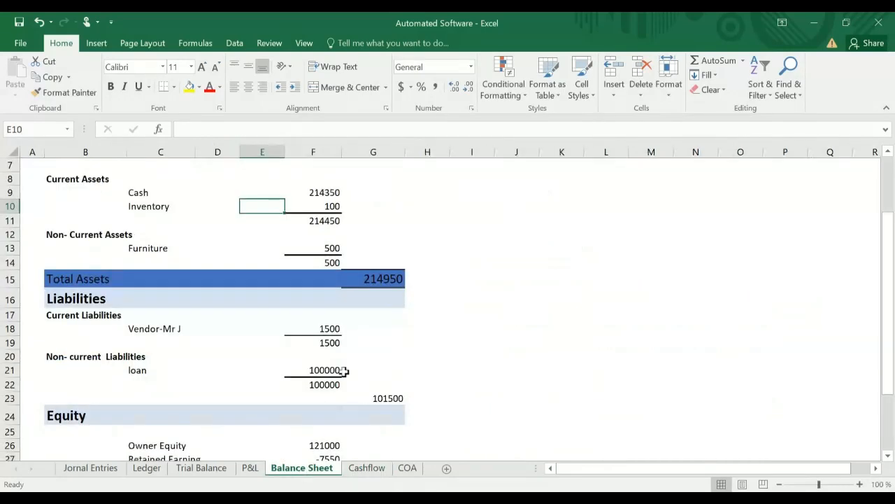
{"action": "left_click", "coordinate": [321, 329]}
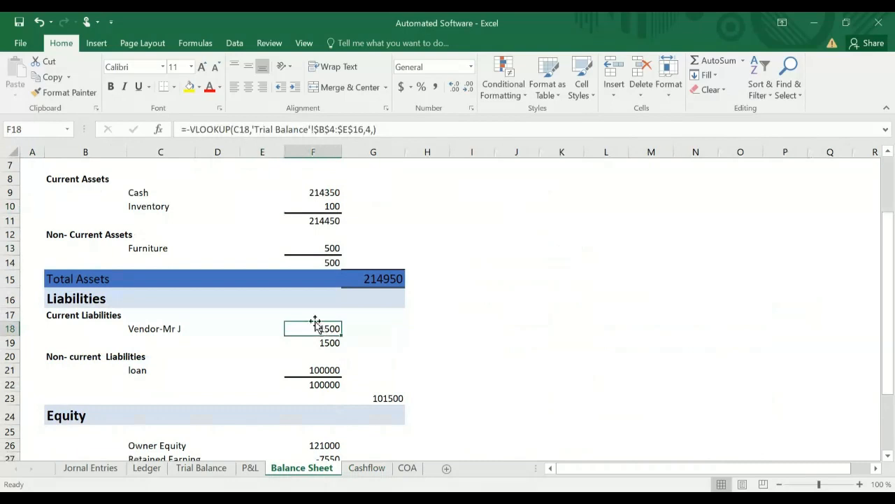
{"action": "left_click", "coordinate": [366, 467]}
{"action": "left_click", "coordinate": [306, 236]}
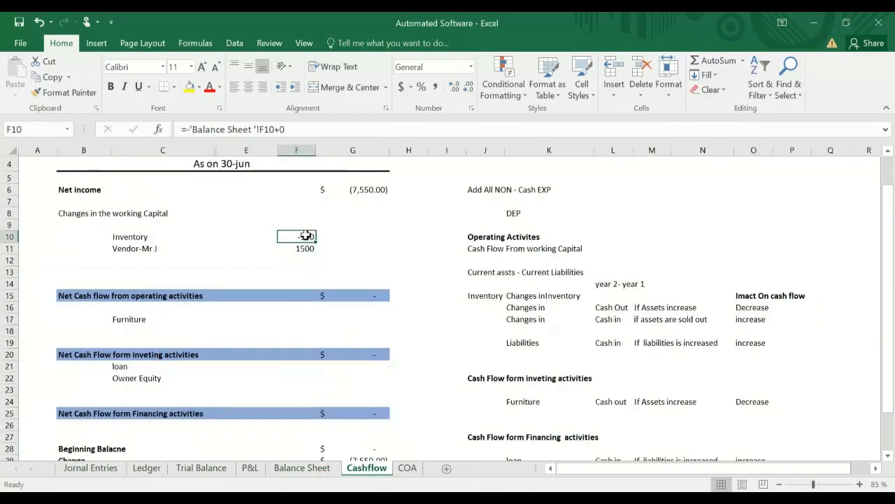
{"action": "left_click", "coordinate": [308, 248]}
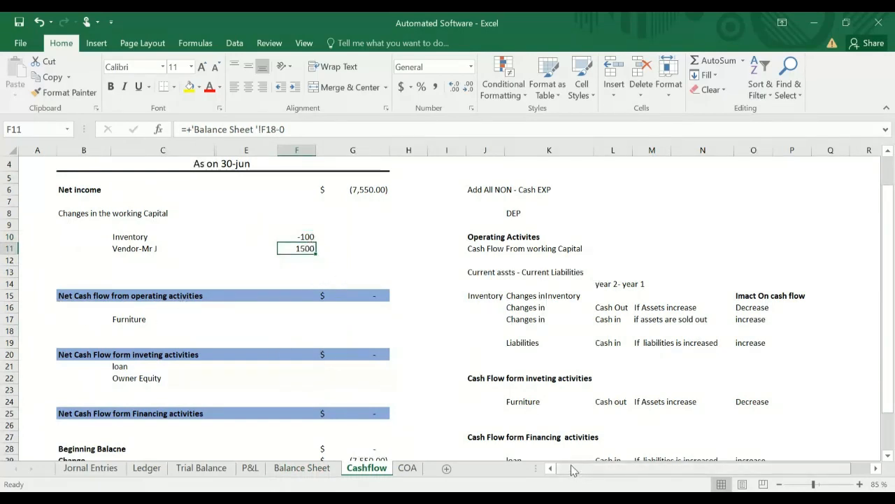
{"action": "left_click_drag", "start_coordinate": [571, 464], "coordinate": [416, 459]}
{"action": "left_click", "coordinate": [172, 354]}
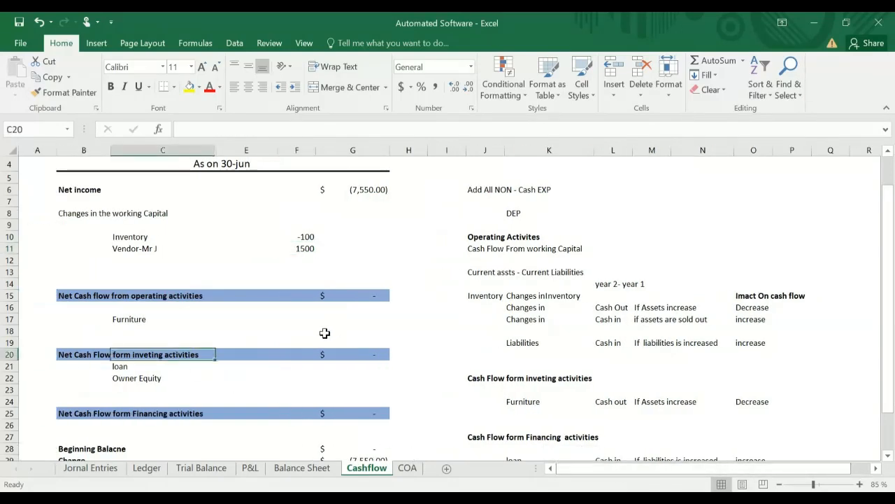
{"action": "left_click", "coordinate": [348, 299]}
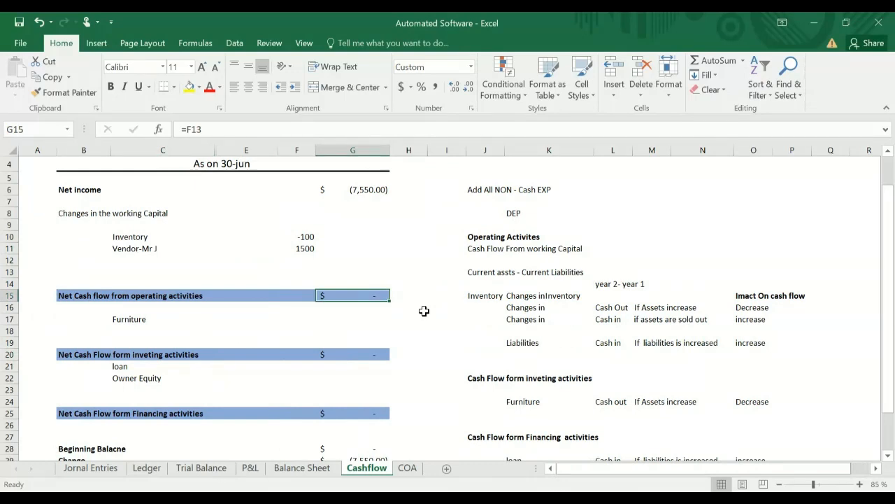
- Add the inventory and vendor changes in cell F12 with the formula +F10+F11
{"action": "left_click", "coordinate": [298, 258]}
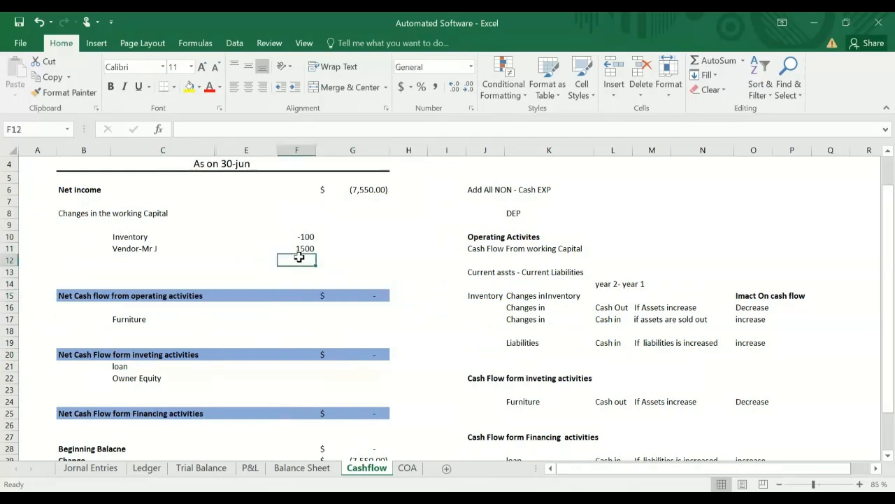
{"action": "type", "text": "+"}
{"action": "left_click", "coordinate": [300, 237]}
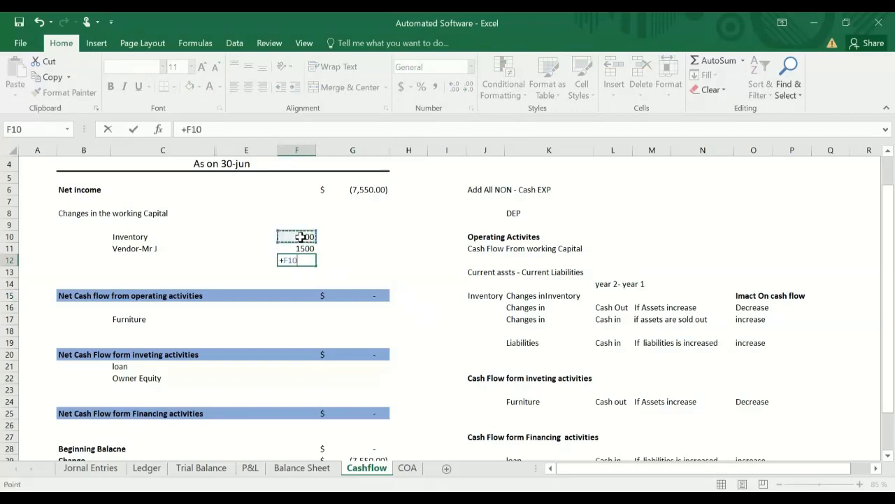
{"action": "type", "text": "+"}
{"action": "left_click", "coordinate": [306, 248]}
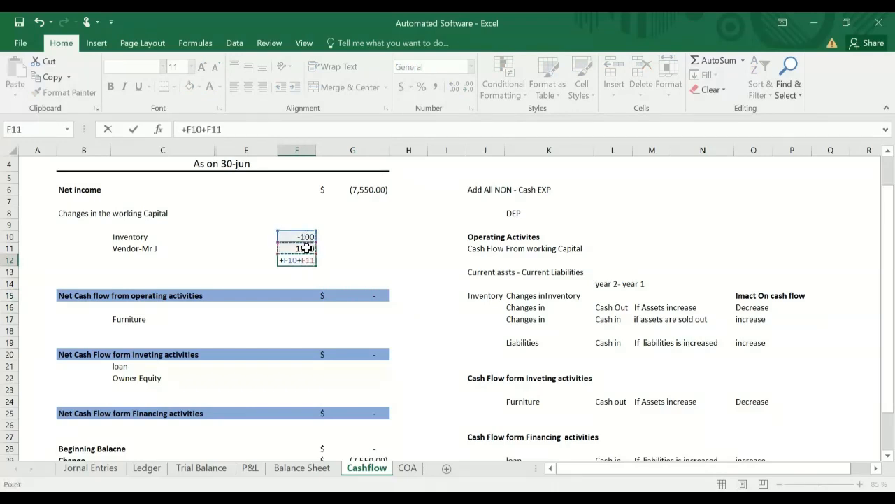
{"action": "key", "text": "Return"}
{"action": "left_click", "coordinate": [299, 256]}
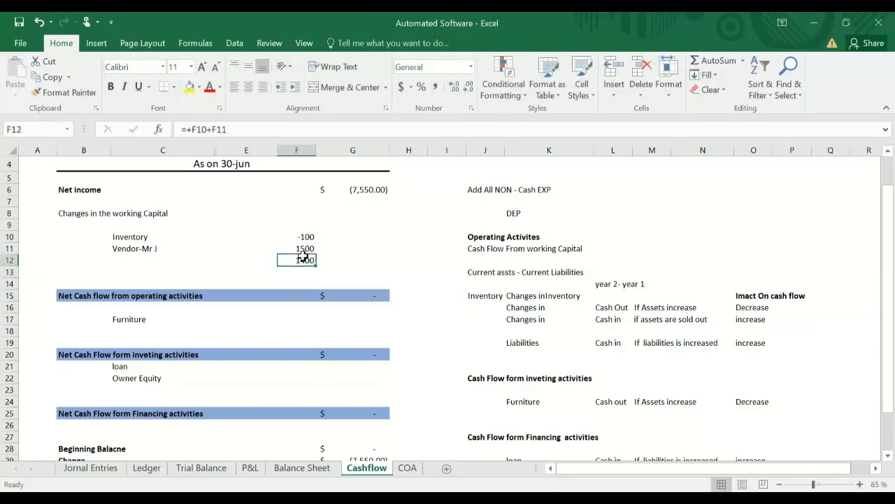
- Link the net cash flow from operating activities in G15 to the working capital subtotal with the formula +F12
{"action": "left_click", "coordinate": [374, 295]}
{"action": "type", "text": "+"}
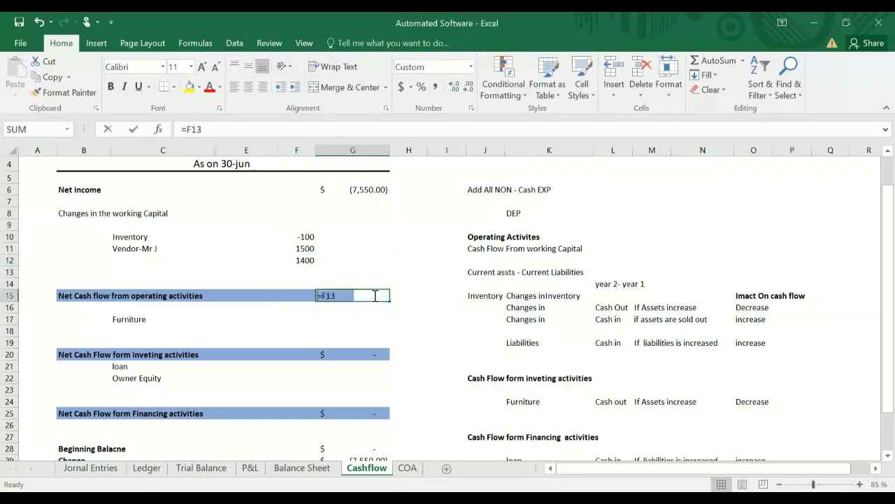
{"action": "left_click", "coordinate": [299, 258]}
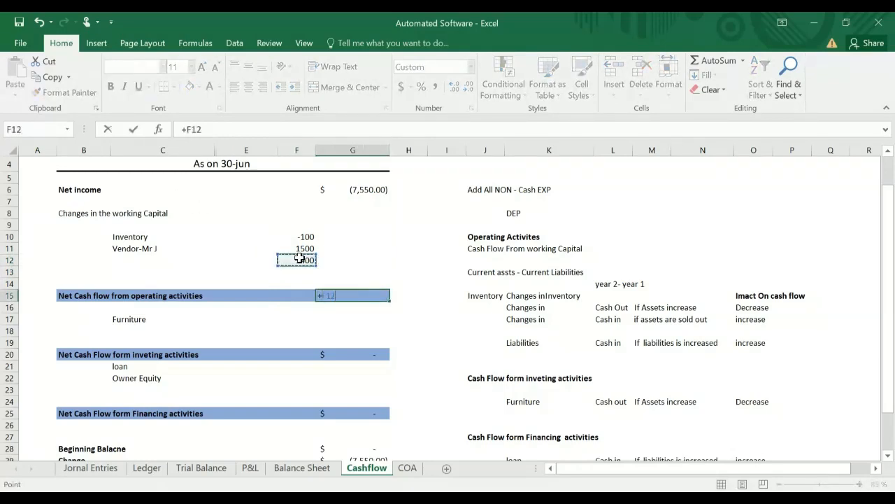
{"action": "key", "text": "Return"}
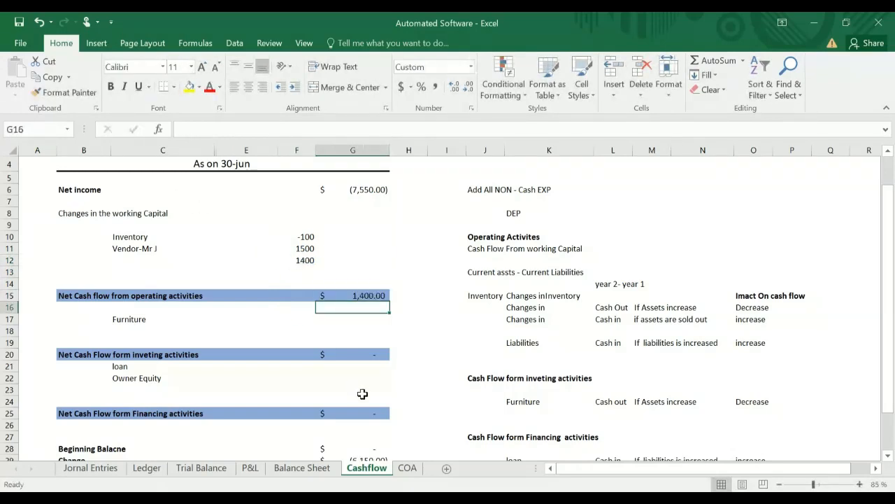
{"action": "key", "text": "Down"}
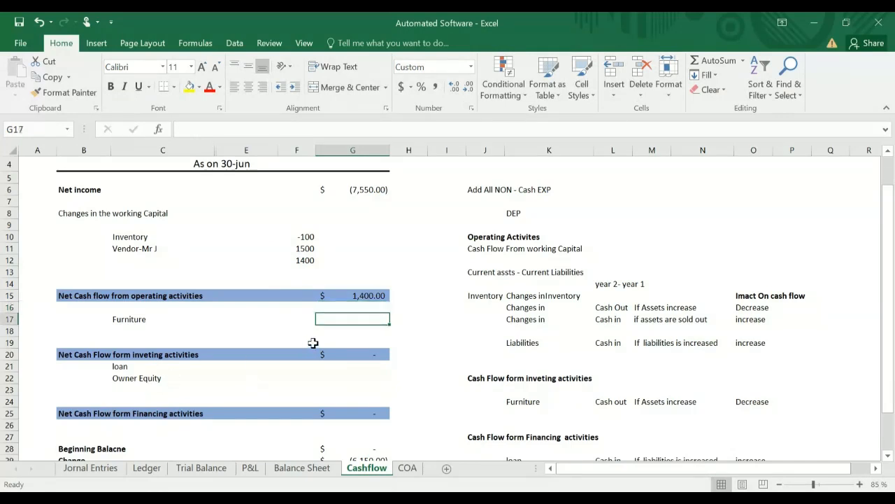
{"action": "left_click", "coordinate": [146, 322]}
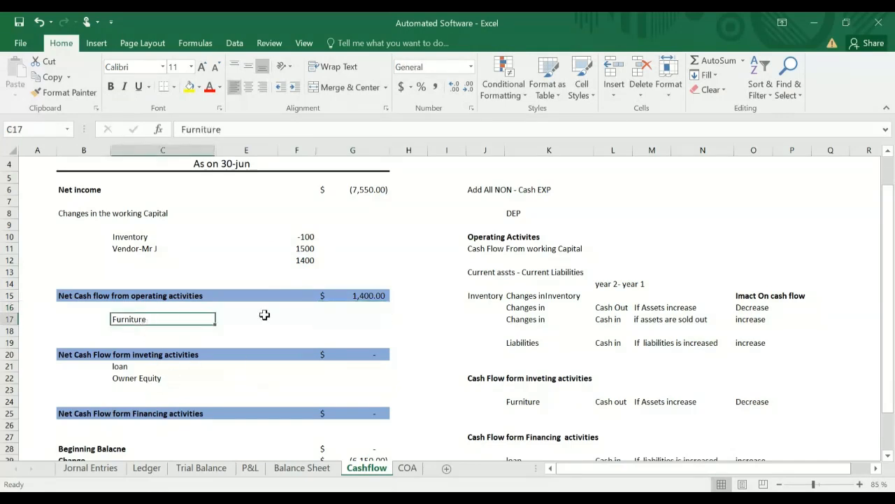
- Link the Furniture cash flow in F17 to the Balance Sheet as an outflow with the formula -'Balance Sheet '!F13+0
{"action": "left_click", "coordinate": [299, 319]}
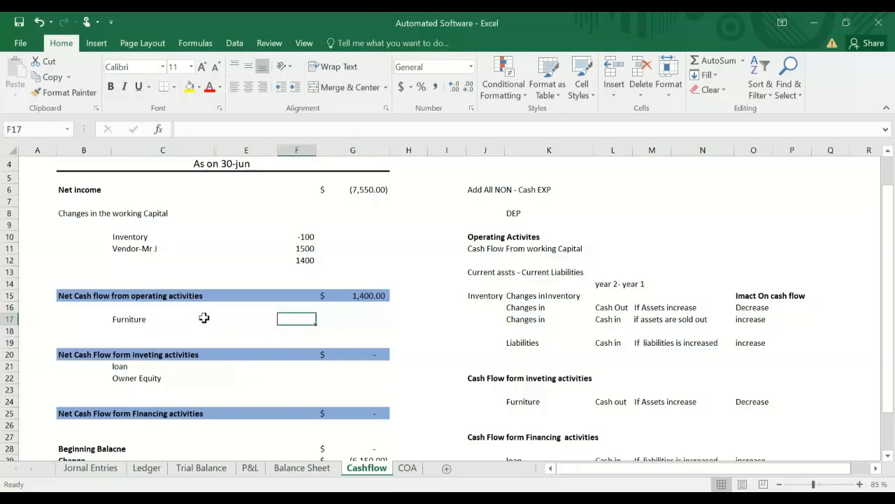
{"action": "left_click", "coordinate": [305, 238]}
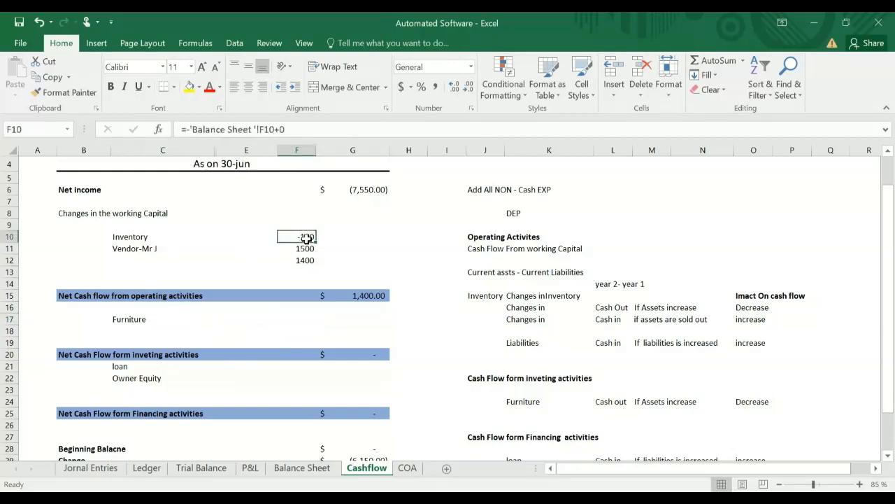
{"action": "left_click", "coordinate": [307, 319]}
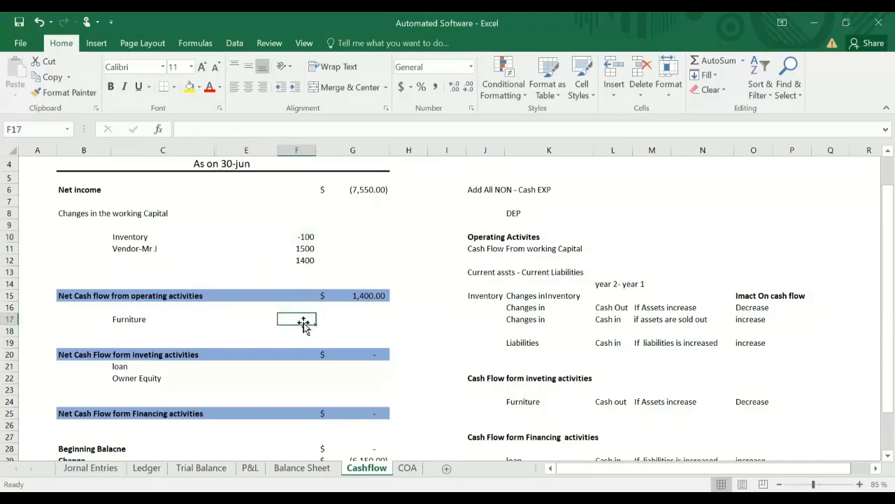
{"action": "key", "text": "F8"}
{"action": "key", "text": "F8"}
{"action": "type", "text": "-"}
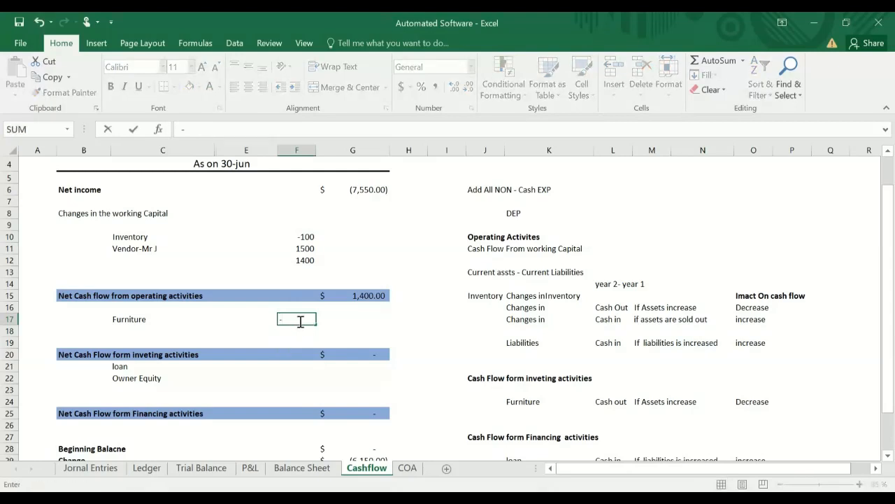
{"action": "left_click", "coordinate": [301, 467]}
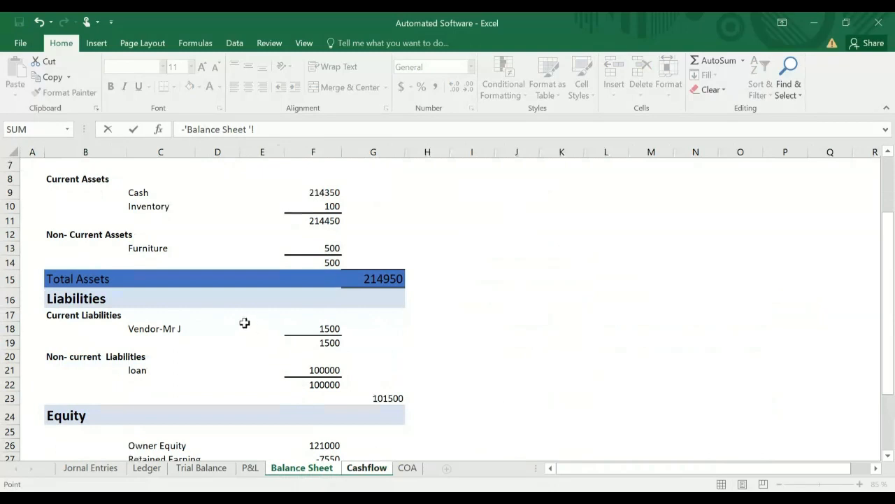
{"action": "left_click", "coordinate": [335, 250]}
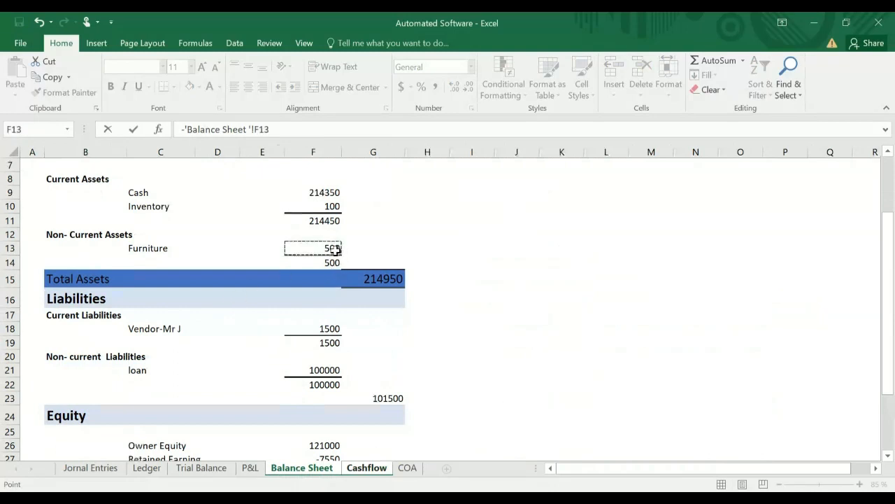
{"action": "type", "text": "+"}
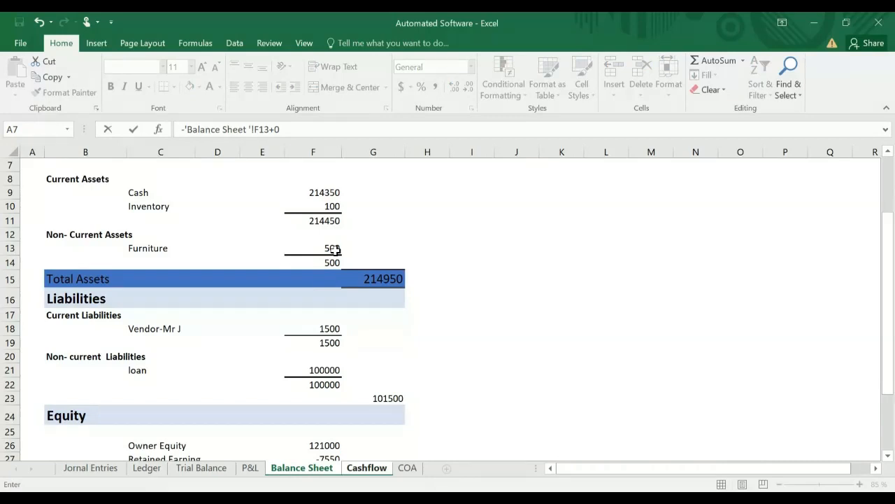
{"action": "type", "text": "0"}
{"action": "key", "text": "Return"}
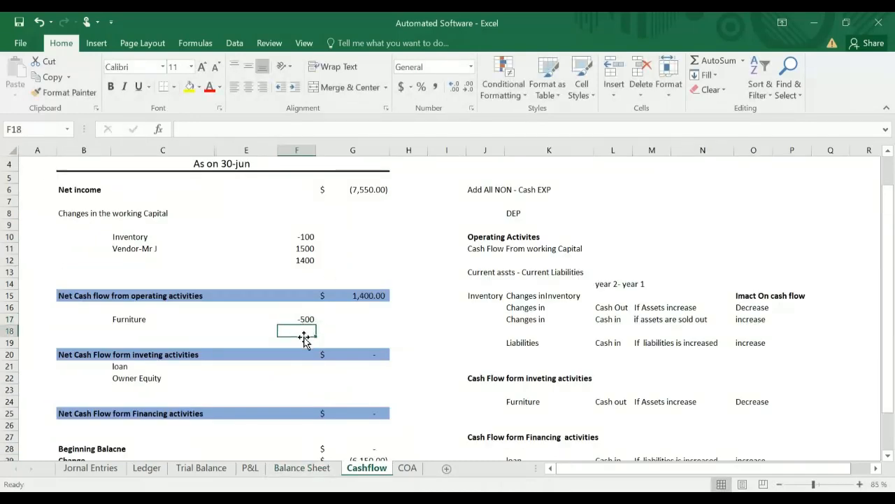
- Link the net cash flow from investing activities in G20 to the Furniture amount with the formula +F17
{"action": "left_click", "coordinate": [377, 355]}
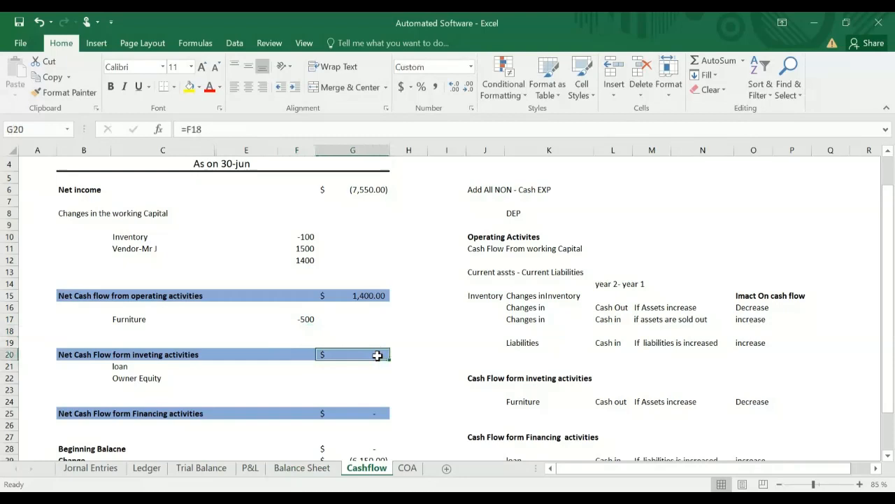
{"action": "type", "text": "+"}
{"action": "left_click", "coordinate": [302, 318]}
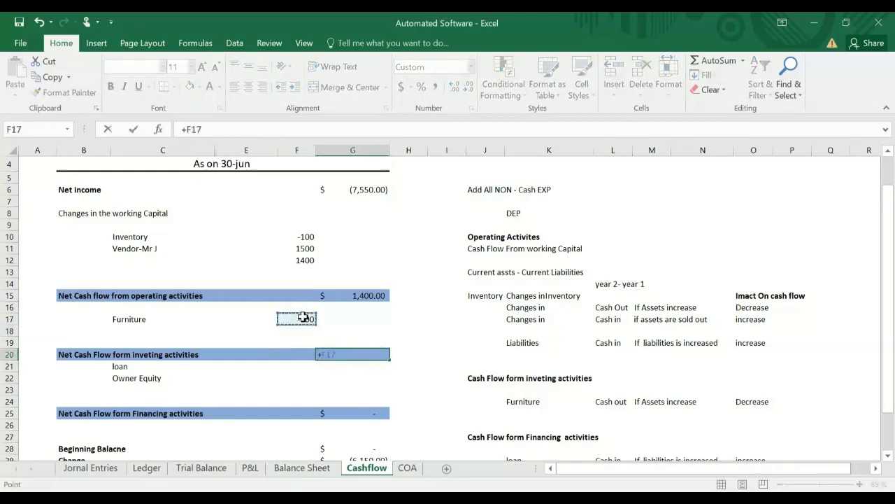
{"action": "key", "text": "Return"}
- Examine the loan and Owner Equity rows against the vendor formula in F11 and the financing notes beside the statement
{"action": "left_click", "coordinate": [155, 376]}
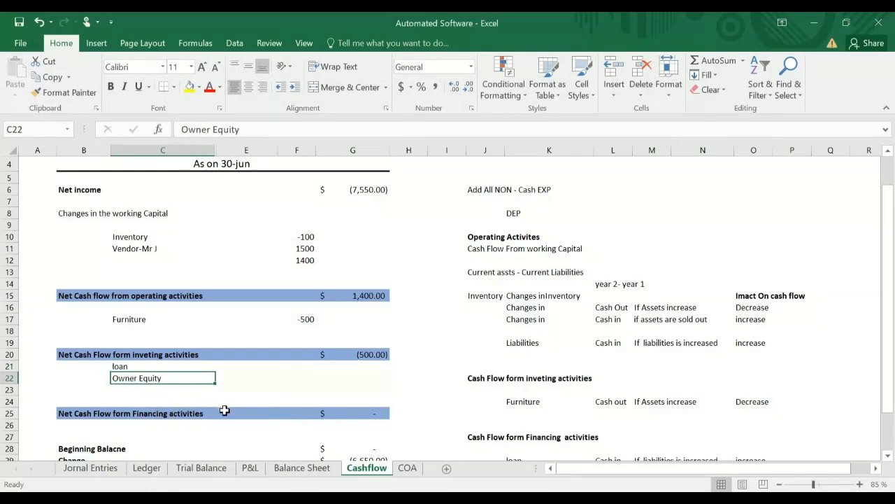
{"action": "left_click", "coordinate": [290, 375]}
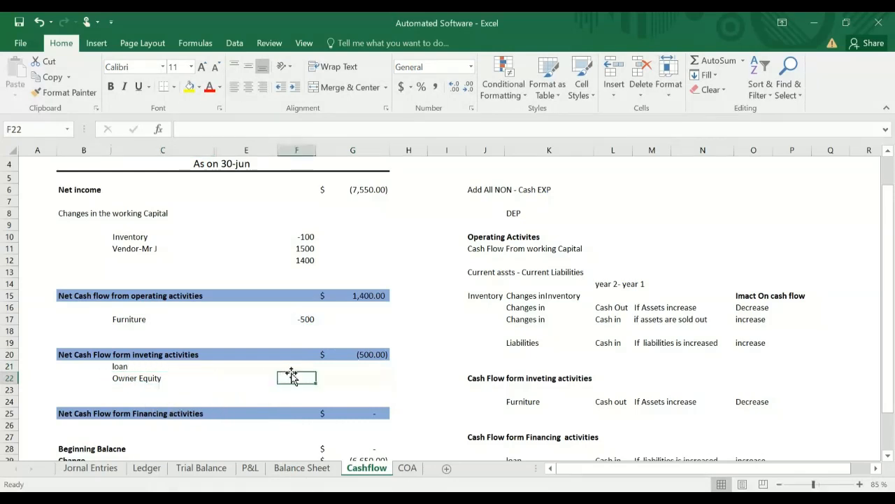
{"action": "left_click", "coordinate": [298, 365]}
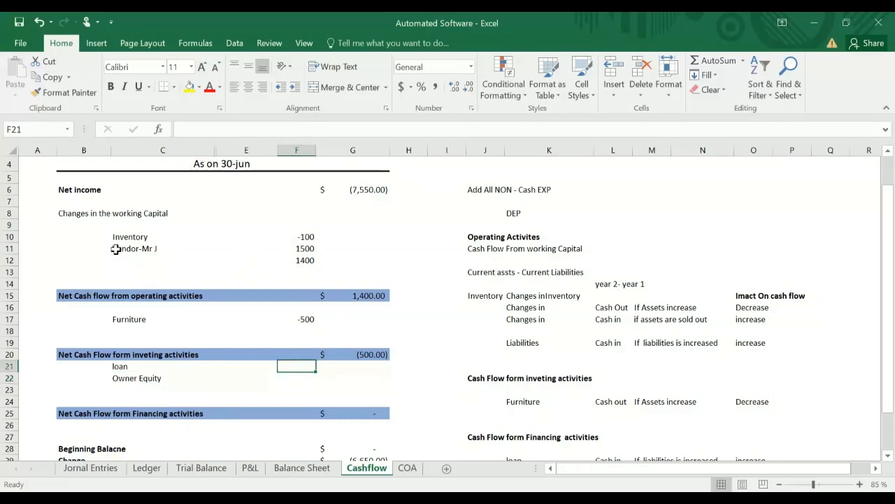
{"action": "left_click", "coordinate": [8, 249]}
{"action": "left_click", "coordinate": [181, 274]}
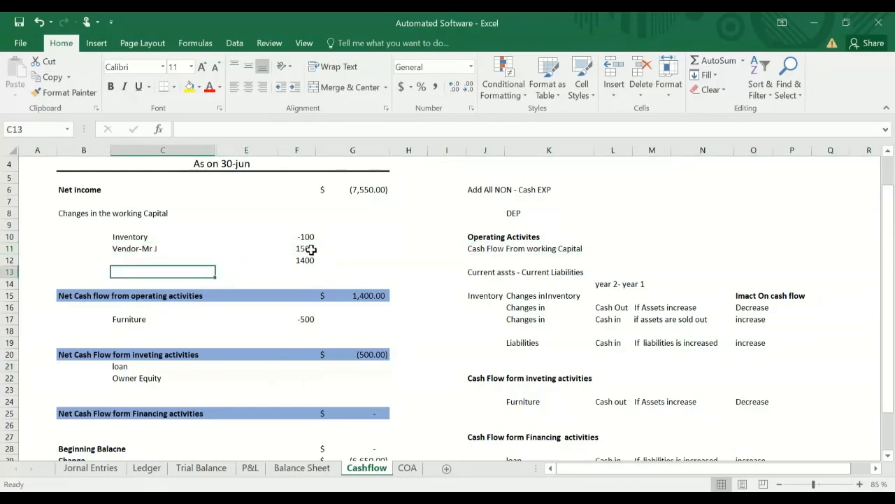
{"action": "left_click", "coordinate": [311, 249]}
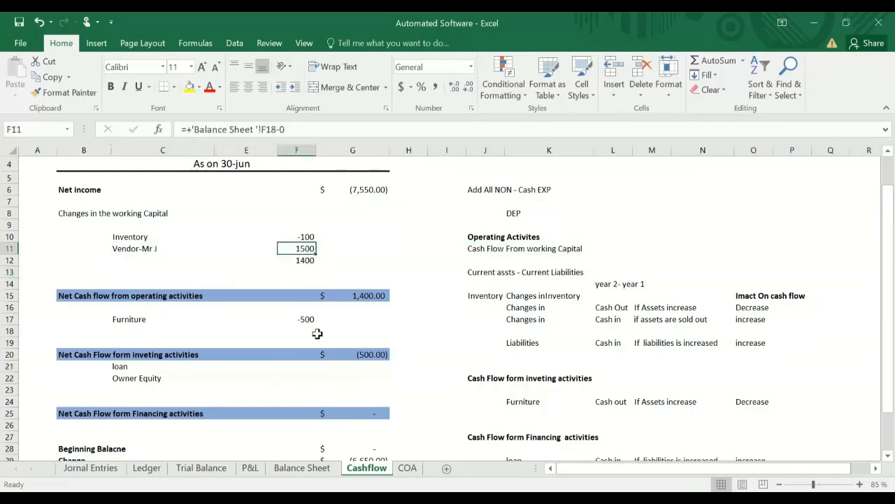
{"action": "scroll", "coordinate": [317, 333], "scroll_direction": "down", "scroll_amount": 3}
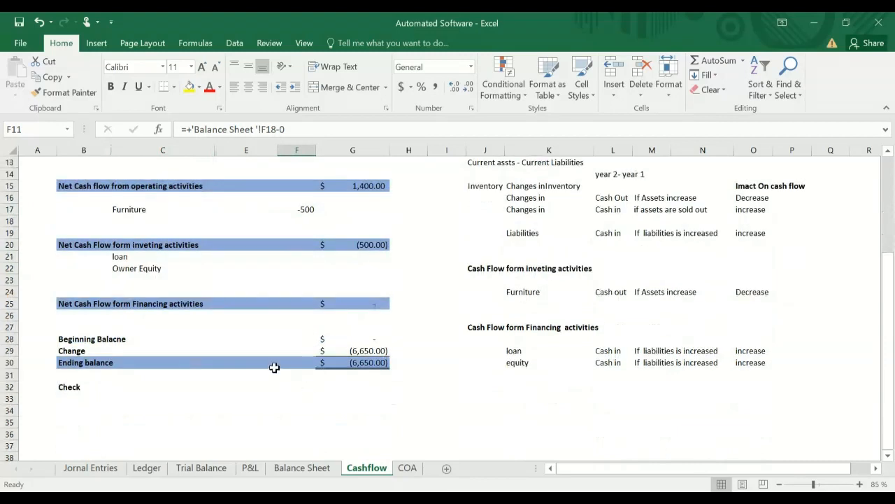
{"action": "scroll", "coordinate": [275, 364], "scroll_direction": "up", "scroll_amount": 1}
- Link the loan cash flow in F21 to the Balance Sheet loan balance with the formula +'Balance Sheet '!F21
{"action": "left_click", "coordinate": [305, 299]}
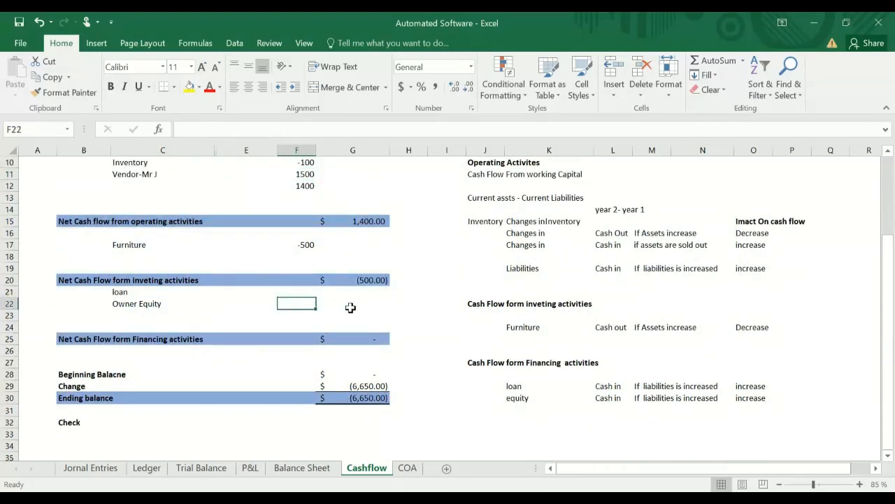
{"action": "key", "text": "Up"}
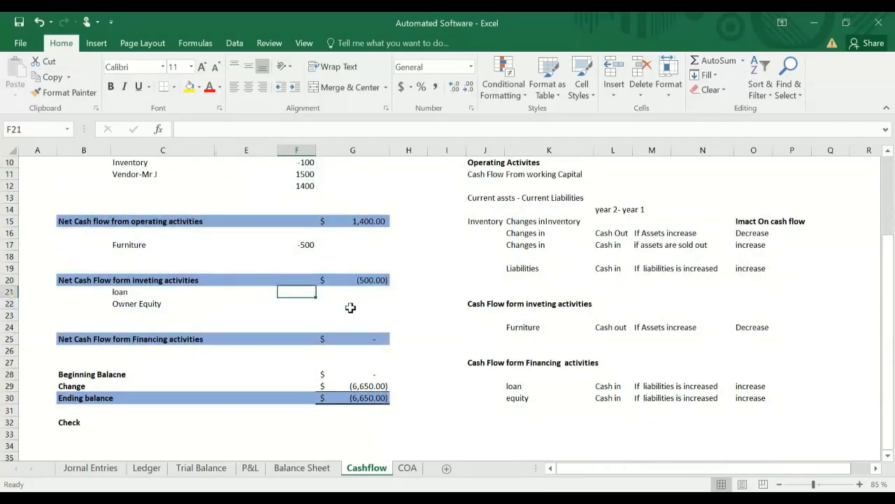
{"action": "type", "text": "+"}
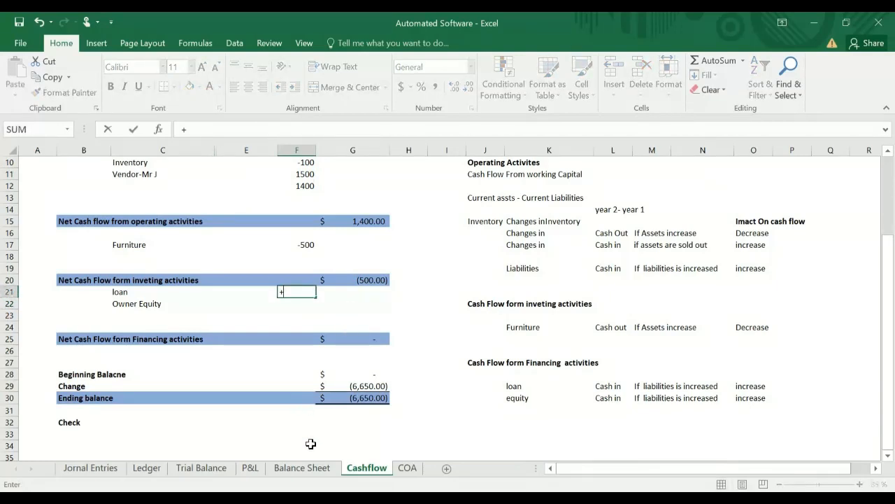
{"action": "left_click", "coordinate": [301, 466]}
{"action": "scroll", "coordinate": [273, 362], "scroll_direction": "down", "scroll_amount": 2}
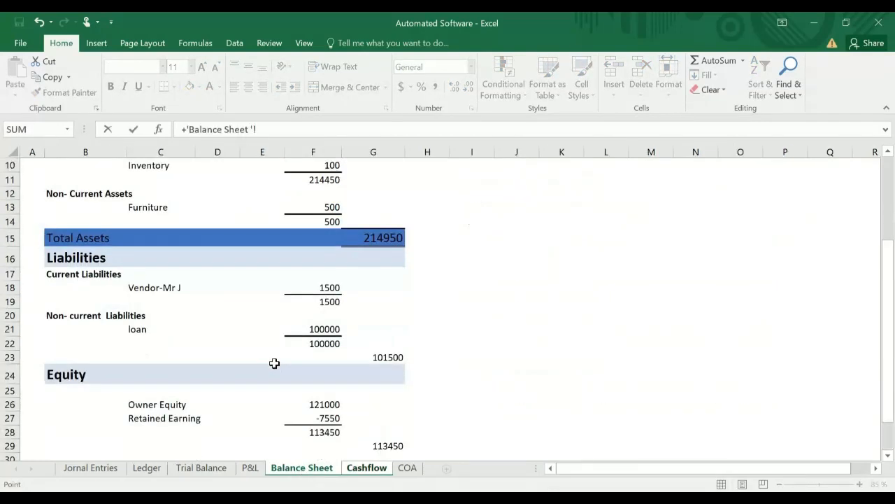
{"action": "left_click", "coordinate": [330, 286]}
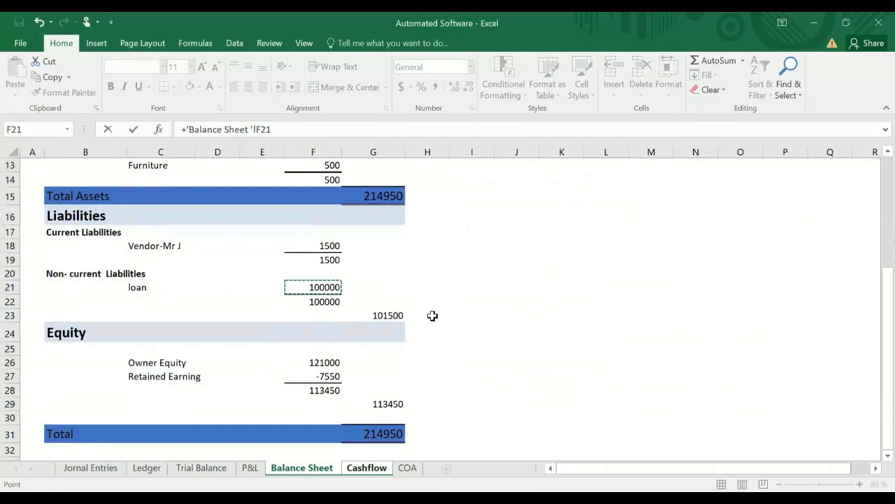
{"action": "key", "text": "Return"}
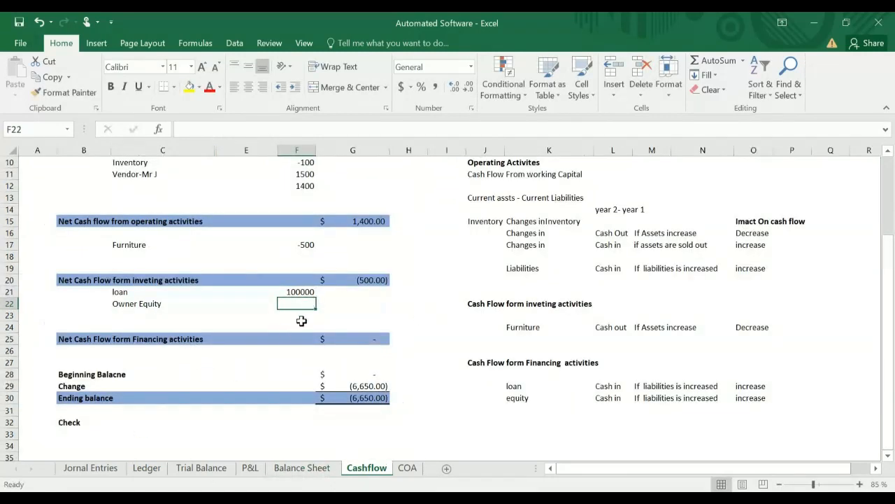
- Review the loan formula in F21, the working capital block B8:F12, and the Furniture and Owner Equity rows
{"action": "left_click", "coordinate": [301, 292]}
{"action": "scroll", "coordinate": [365, 323], "scroll_direction": "up", "scroll_amount": 3}
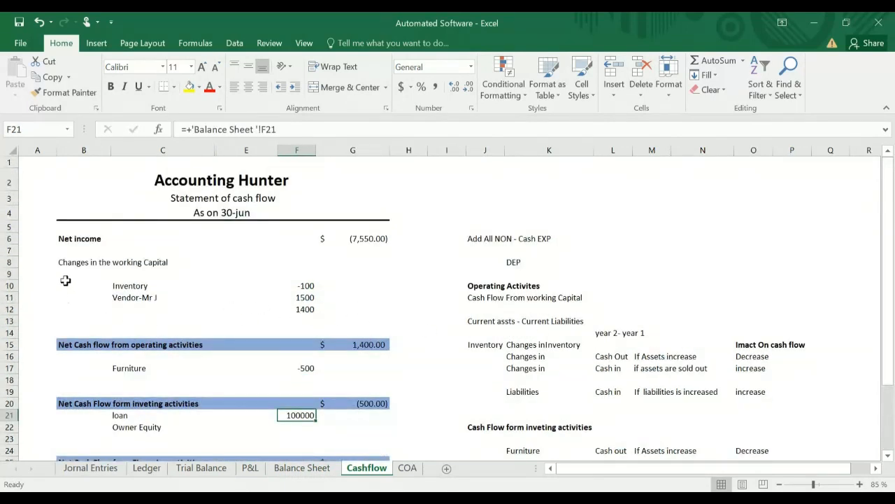
{"action": "left_click_drag", "start_coordinate": [67, 262], "coordinate": [307, 310]}
{"action": "scroll", "coordinate": [328, 373], "scroll_direction": "down", "scroll_amount": 3}
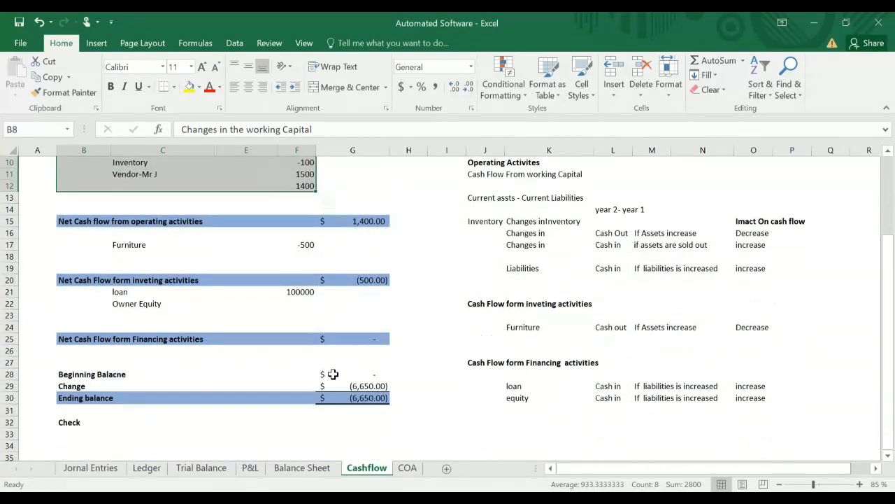
{"action": "key", "text": "Return"}
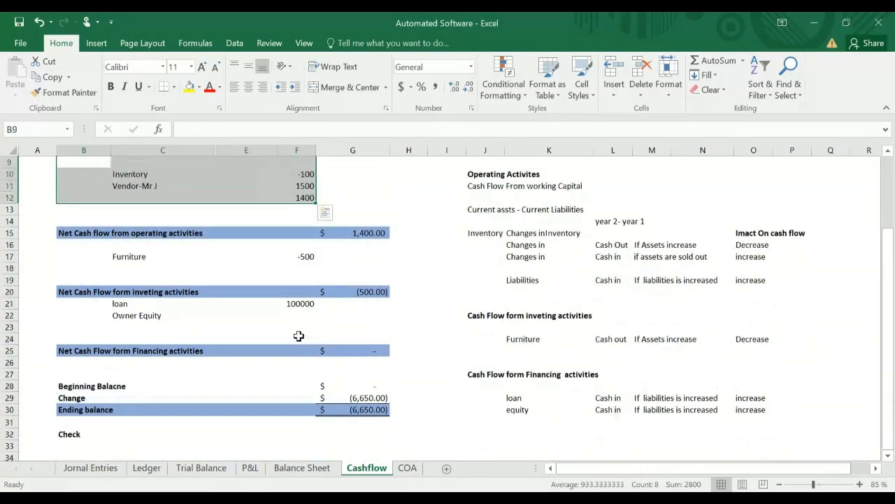
{"action": "left_click", "coordinate": [181, 253]}
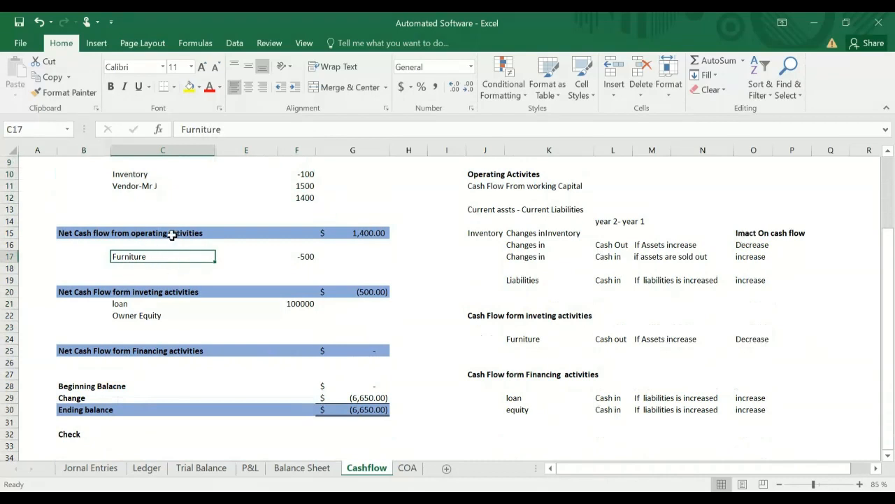
{"action": "left_click", "coordinate": [137, 314]}
{"action": "scroll", "coordinate": [272, 352], "scroll_direction": "down", "scroll_amount": 1}
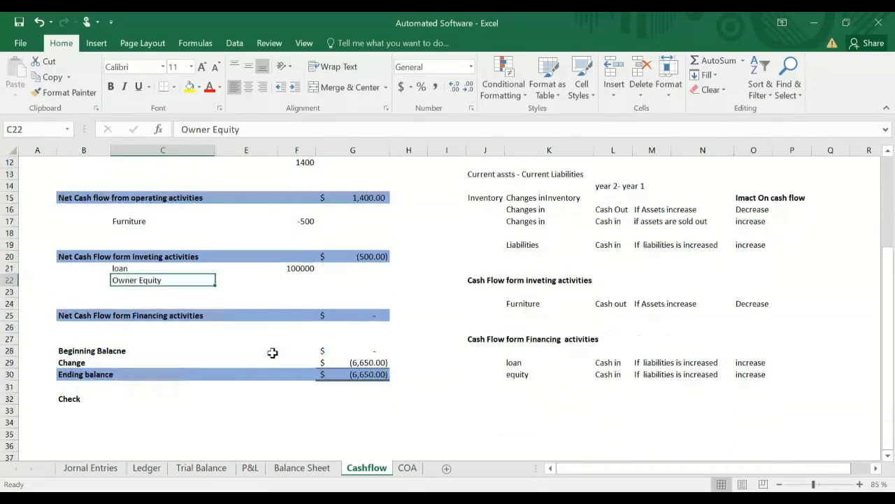
{"action": "scroll", "coordinate": [272, 352], "scroll_direction": "down", "scroll_amount": 1}
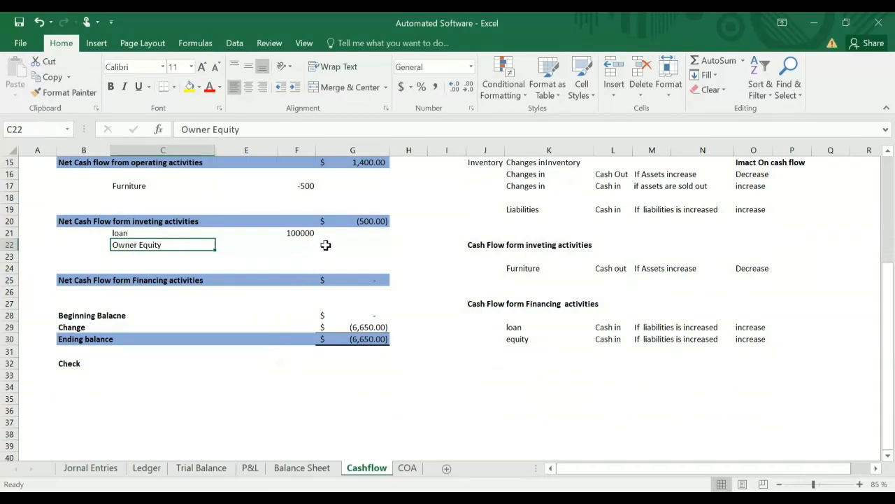
- Link the Owner Equity cash flow in F22 to the Balance Sheet with the formula +'Balance Sheet '!F26-0
{"action": "left_click", "coordinate": [297, 244]}
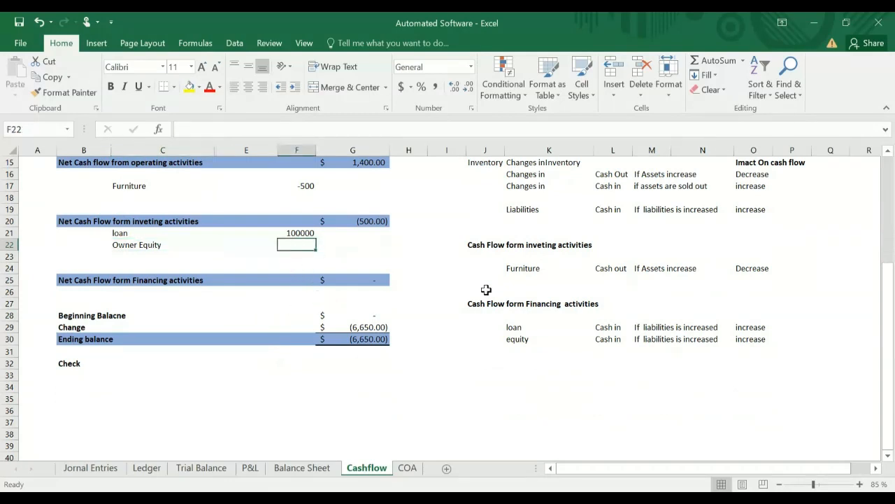
{"action": "type", "text": "+"}
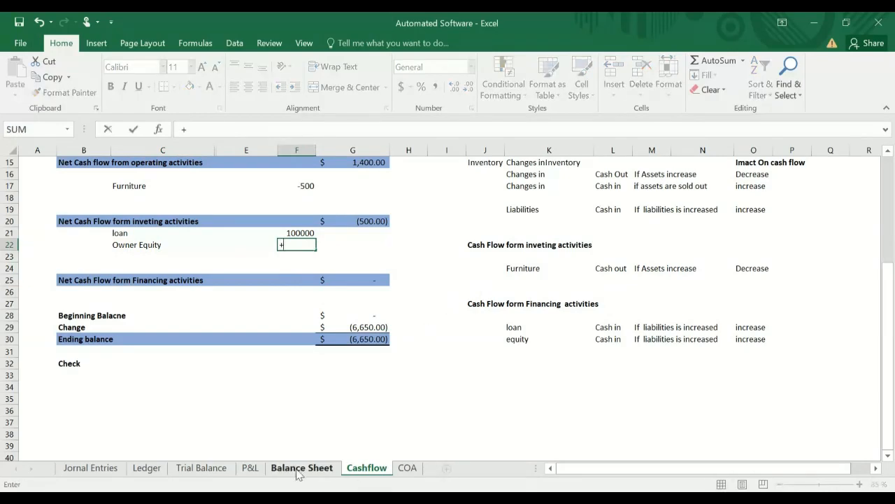
{"action": "left_click", "coordinate": [300, 468]}
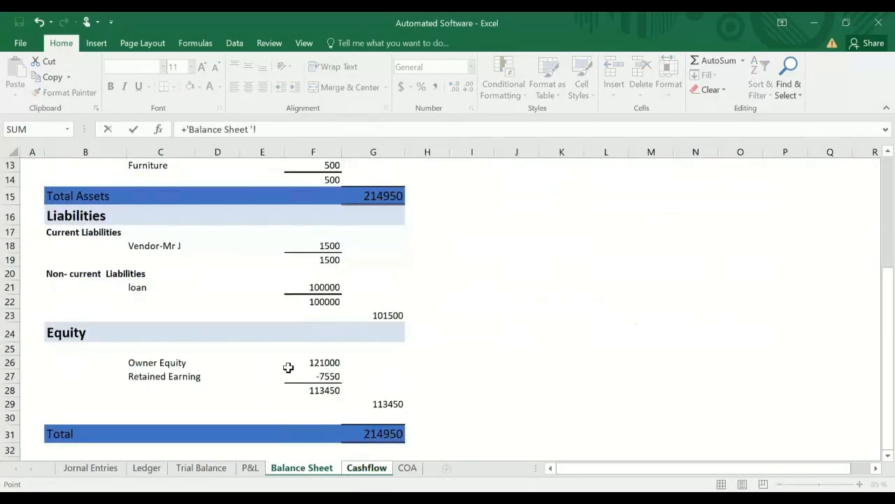
{"action": "left_click", "coordinate": [324, 361]}
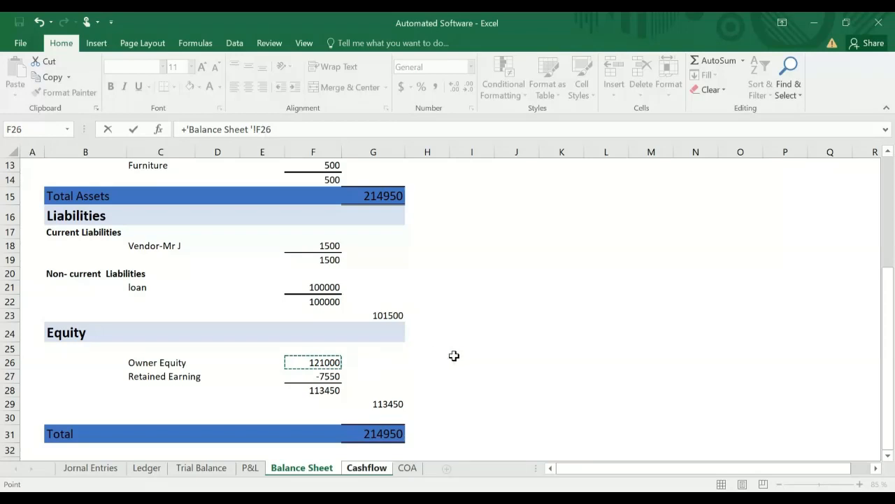
{"action": "type", "text": "-5"}
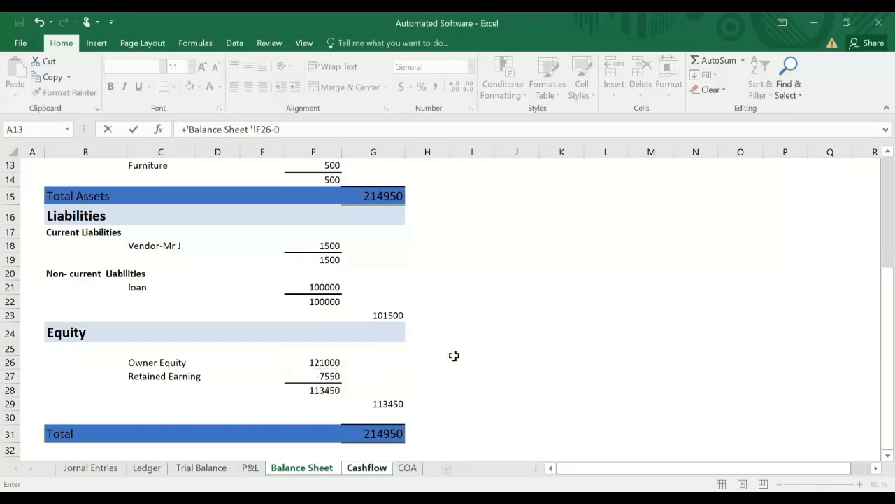
{"action": "type", "text": "0"}
{"action": "key", "text": "Return"}
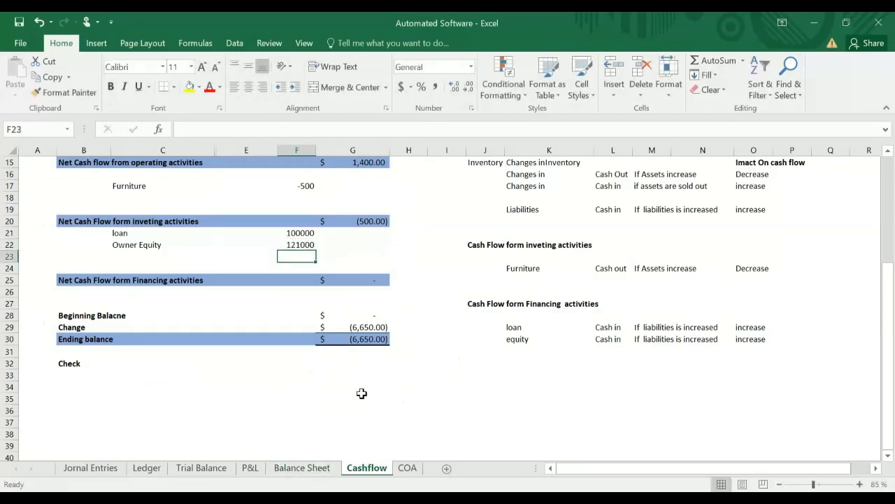
{"action": "scroll", "coordinate": [308, 348], "scroll_direction": "up", "scroll_amount": 2}
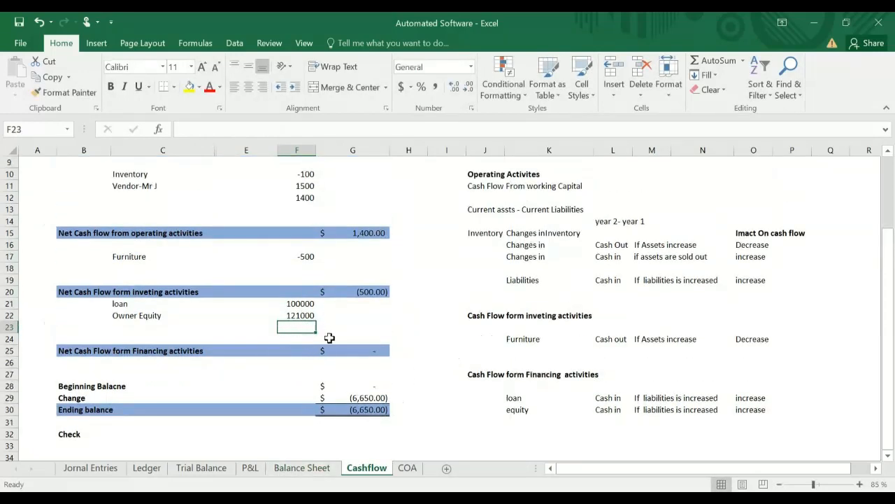
{"action": "left_click", "coordinate": [372, 350]}
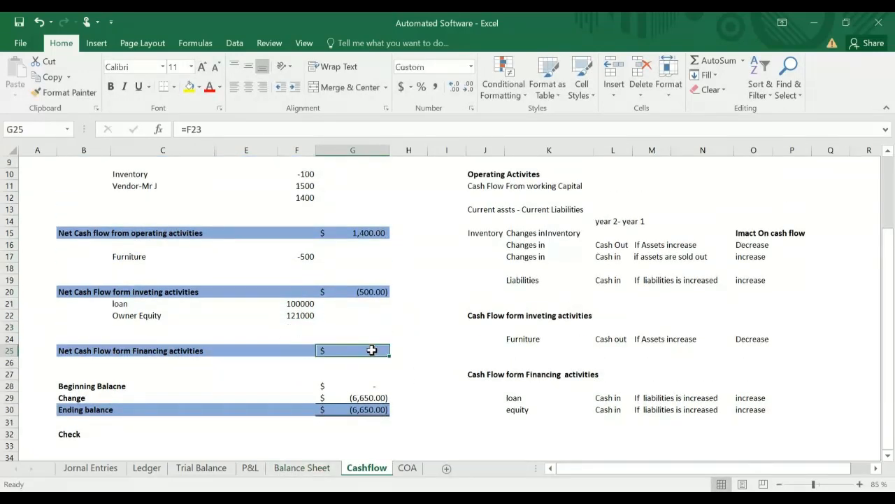
{"action": "type", "text": "+"}
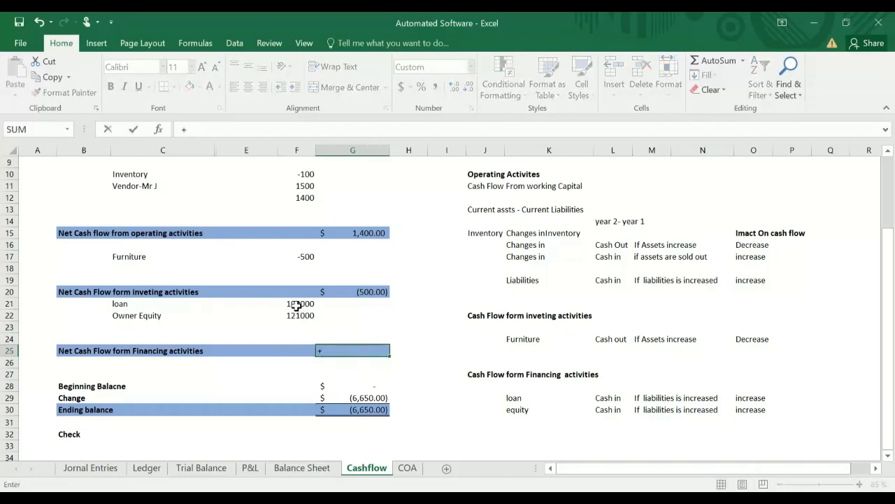
{"action": "key", "text": "BackSpace"}
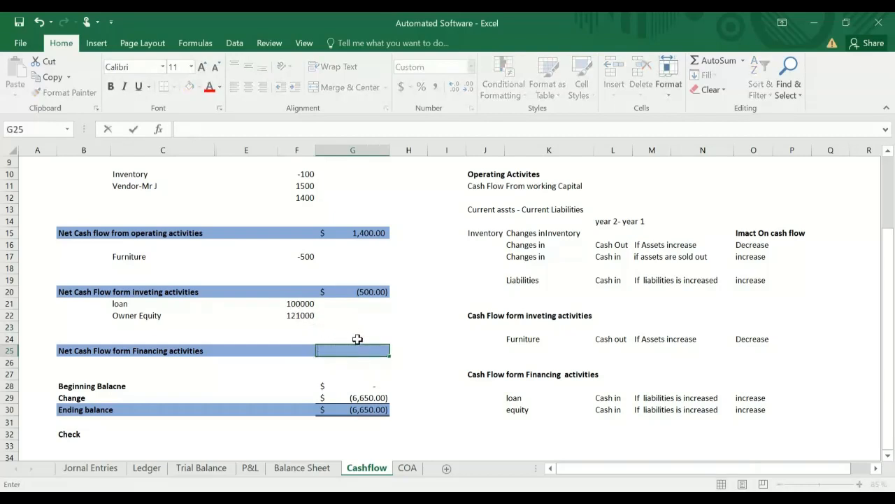
{"action": "key", "text": "Return"}
- Total the loan and Owner Equity cash flows in F23 with the formula +F21+F22
{"action": "left_click", "coordinate": [299, 327]}
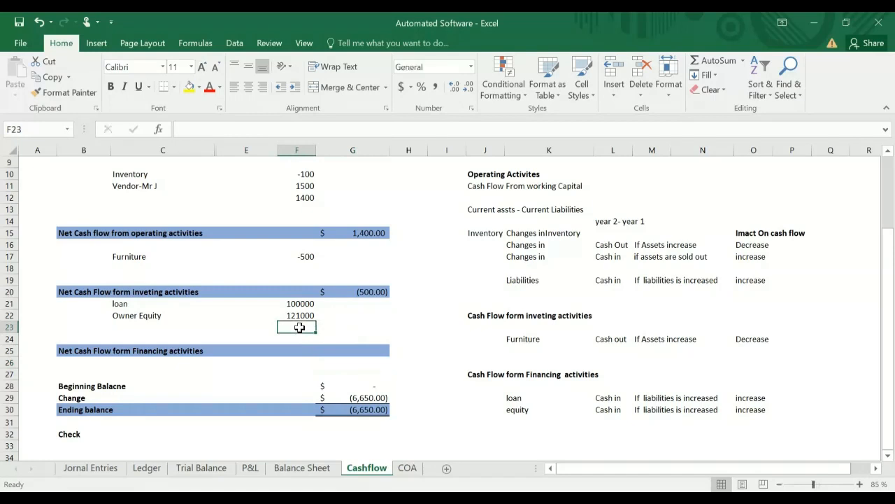
{"action": "double_click", "coordinate": [300, 327]}
{"action": "type", "text": "+"}
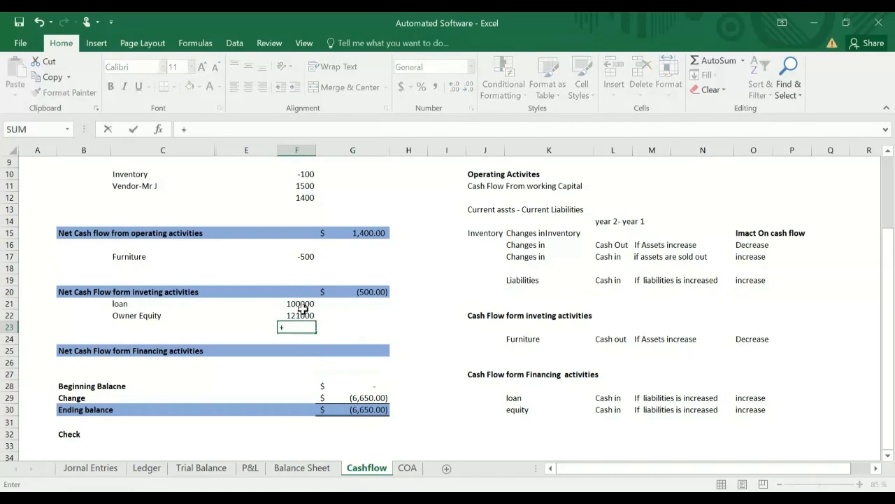
{"action": "left_click", "coordinate": [301, 304]}
{"action": "type", "text": "+"}
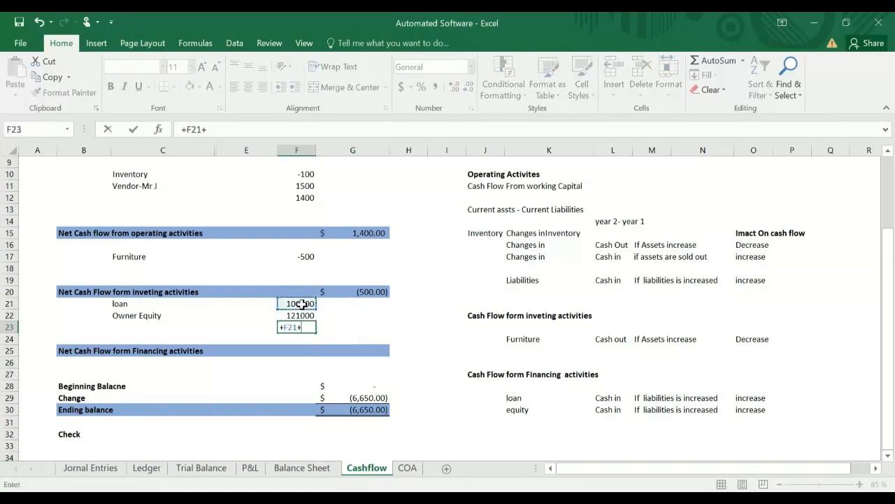
{"action": "key", "text": "Return"}
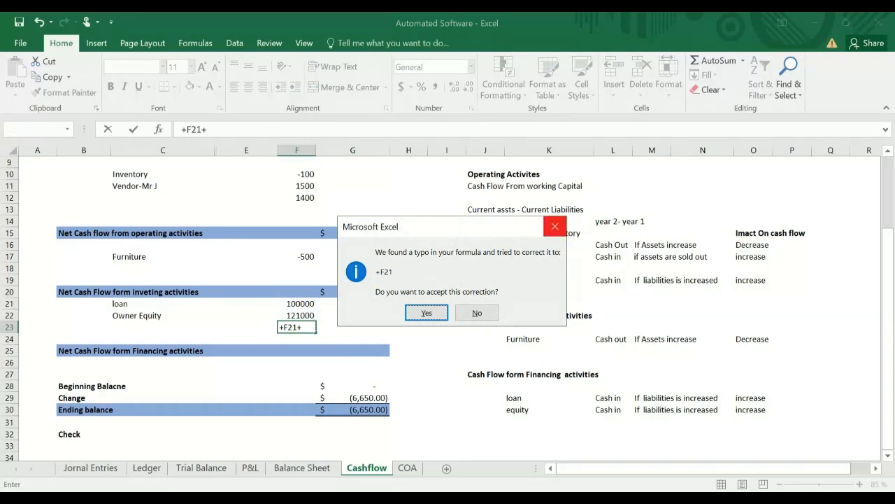
{"action": "left_click", "coordinate": [555, 226]}
{"action": "left_click", "coordinate": [454, 309]}
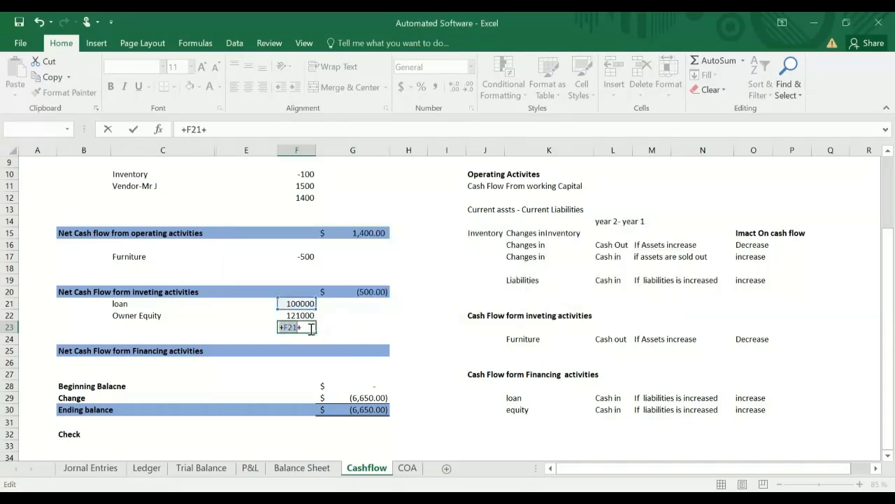
{"action": "left_click", "coordinate": [308, 315]}
{"action": "key", "text": "Return"}
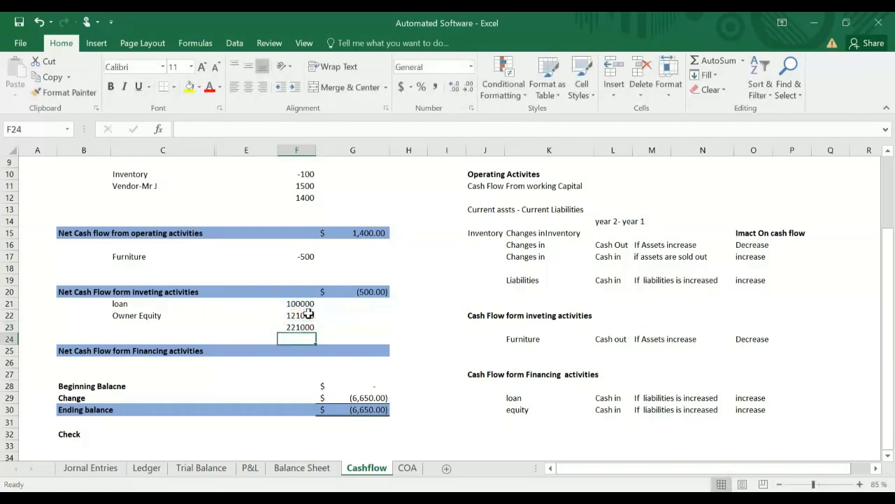
- Link the net cash flow from financing activities in G25 to the financing subtotal with the formula +F23
{"action": "left_click", "coordinate": [383, 351]}
{"action": "type", "text": "+"}
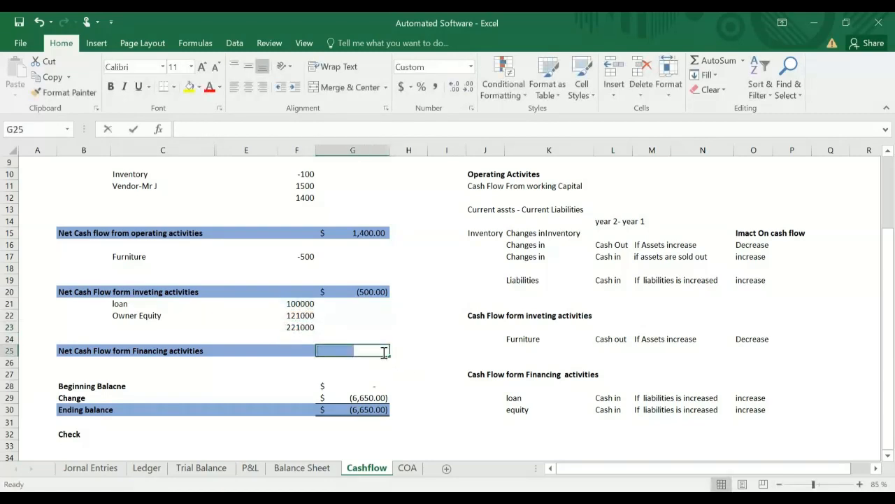
{"action": "left_click", "coordinate": [297, 325]}
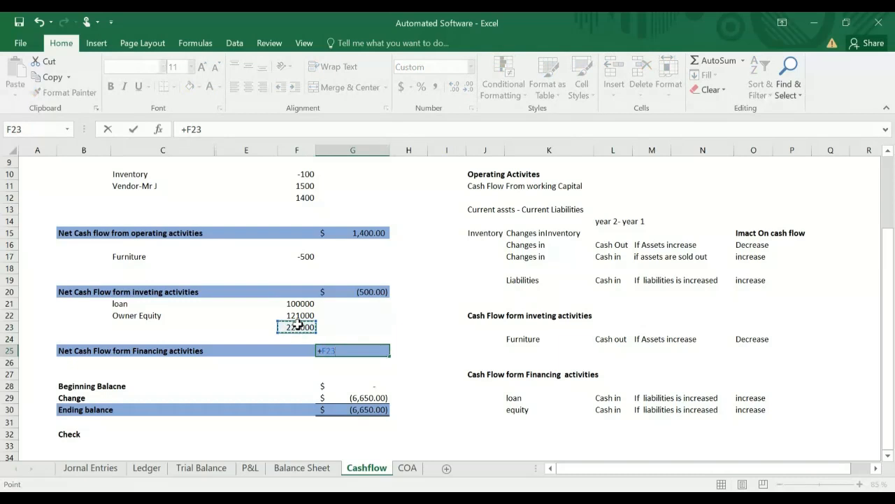
{"action": "key", "text": "Return"}
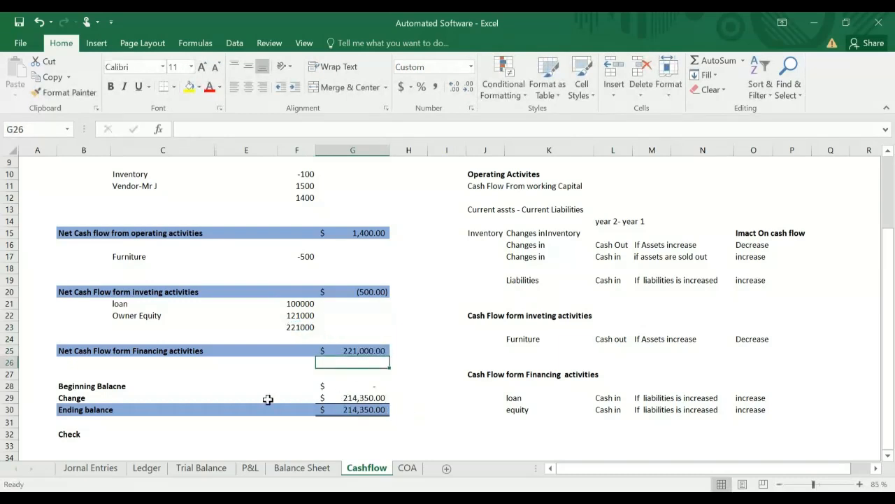
- Review the Ending balance formula in G30 with the cells it sums, the beginning balance in G28 and the Change formula in G29
{"action": "double_click", "coordinate": [358, 406]}
{"action": "scroll", "coordinate": [437, 352], "scroll_direction": "up", "scroll_amount": 1}
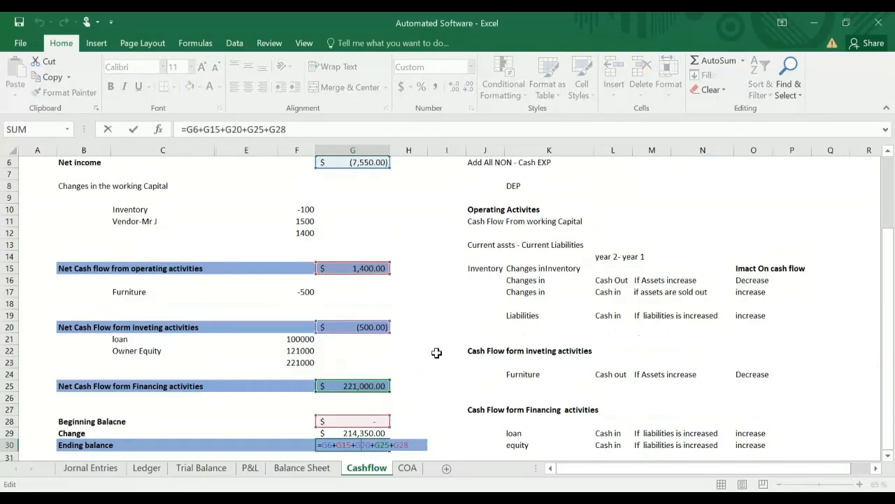
{"action": "scroll", "coordinate": [436, 352], "scroll_direction": "up", "scroll_amount": 2}
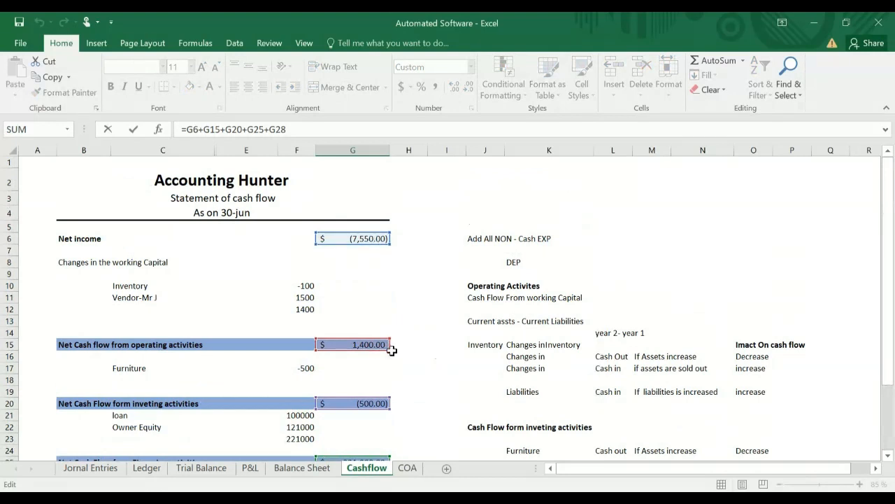
{"action": "scroll", "coordinate": [378, 344], "scroll_direction": "down", "scroll_amount": 2}
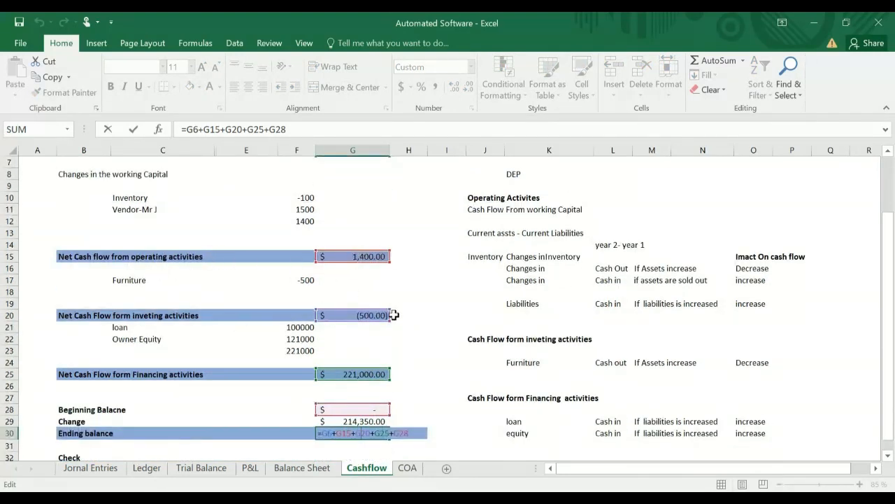
{"action": "scroll", "coordinate": [394, 314], "scroll_direction": "down", "scroll_amount": 2}
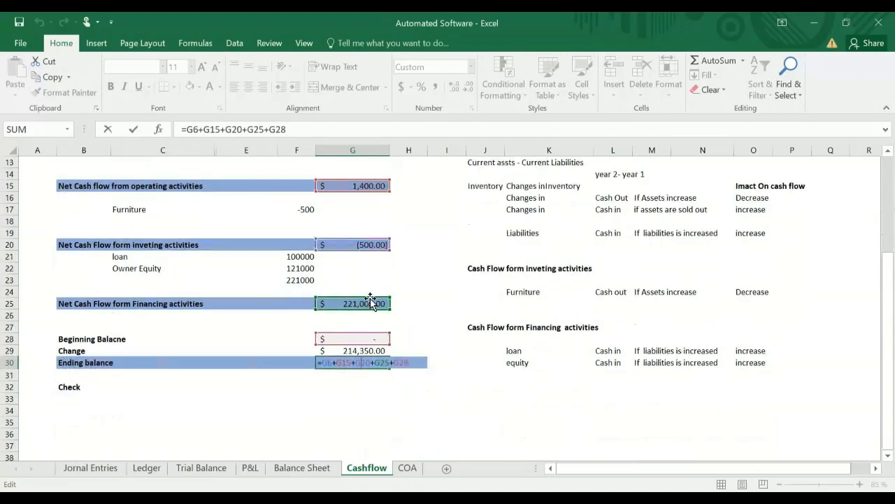
{"action": "key", "text": "Return"}
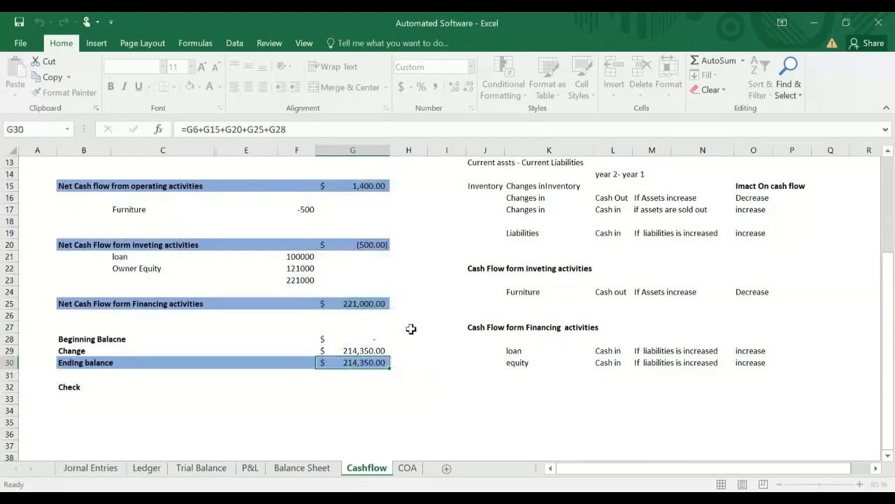
{"action": "left_click", "coordinate": [377, 339]}
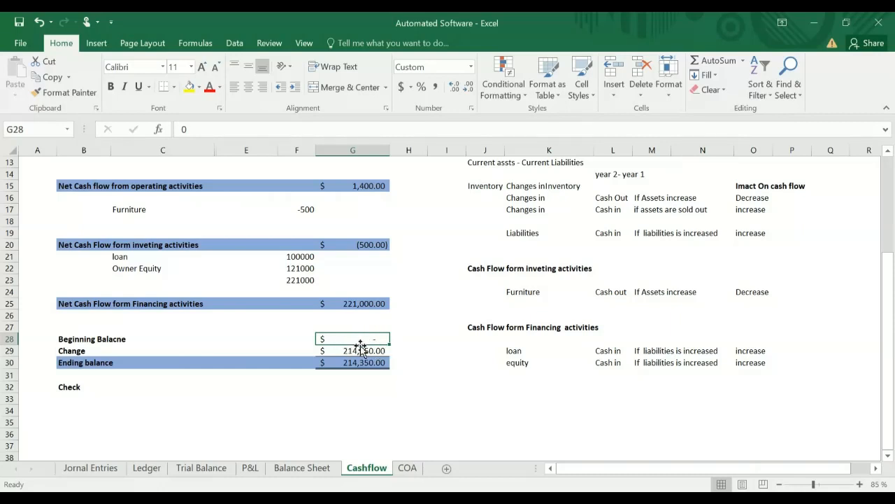
{"action": "left_click", "coordinate": [428, 398]}
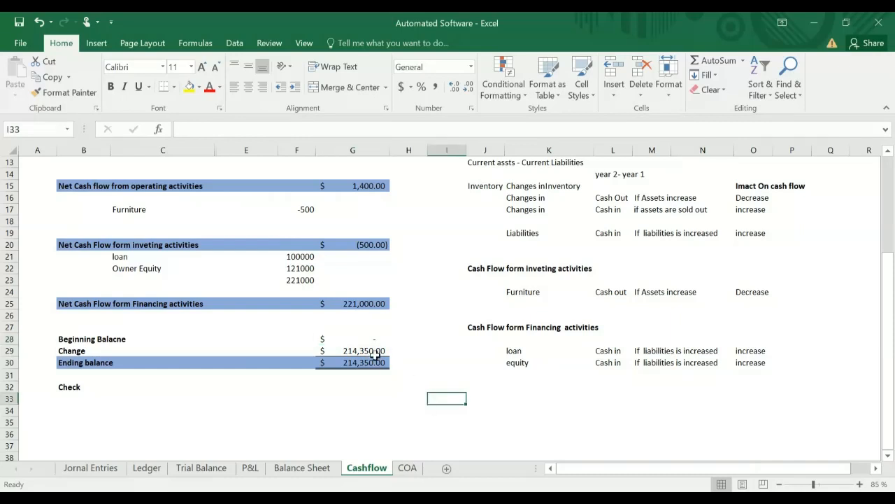
{"action": "left_click", "coordinate": [376, 356]}
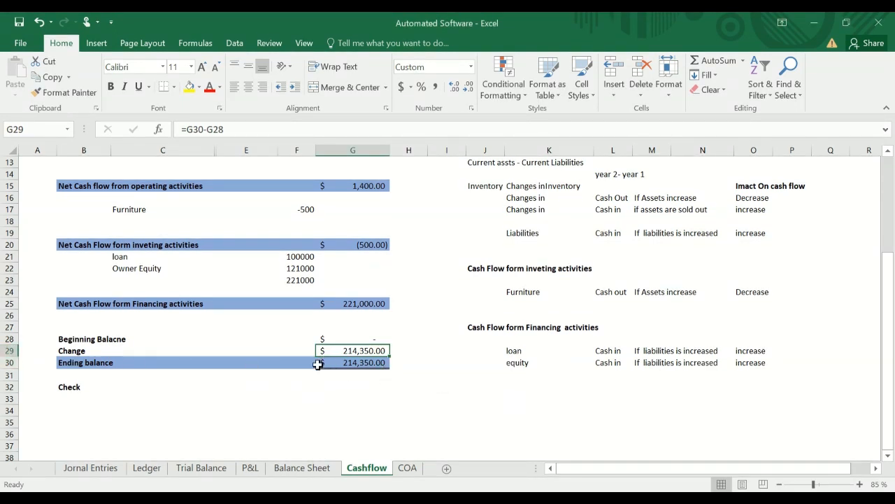
{"action": "left_click", "coordinate": [359, 364]}
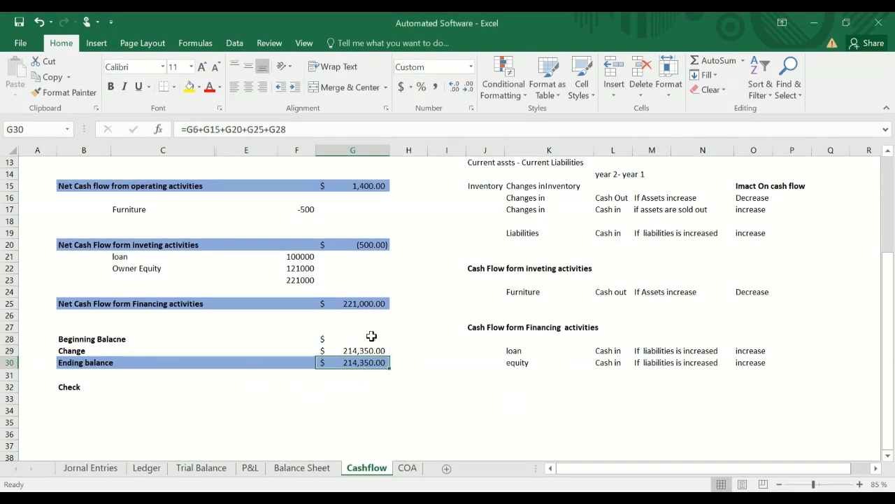
{"action": "left_click", "coordinate": [371, 336]}
{"action": "double_click", "coordinate": [370, 350]}
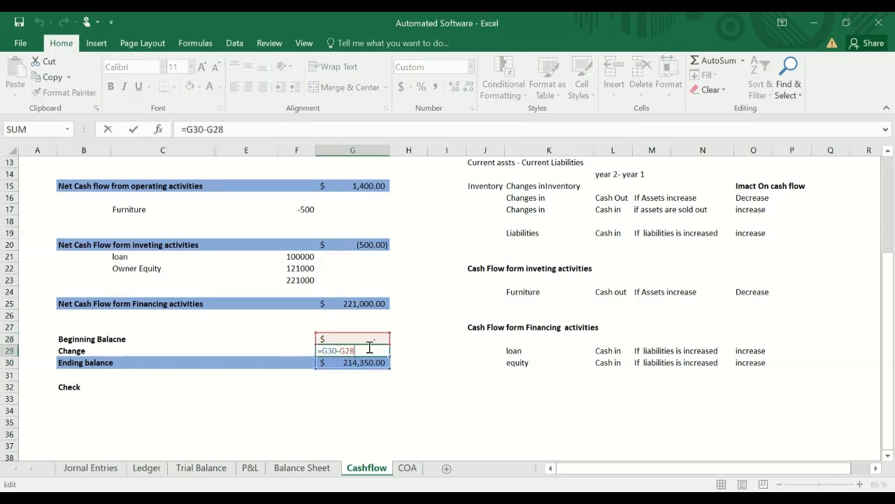
{"action": "key", "text": "Return"}
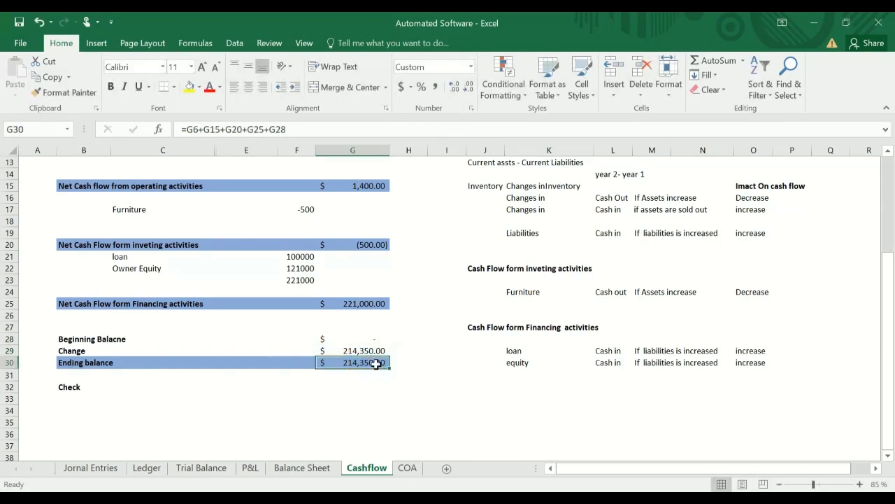
- Enter the Check formula +G30-'Balance Sheet '!F9 in G32 to compare the ending balance with the Balance Sheet cash
{"action": "left_click", "coordinate": [358, 389]}
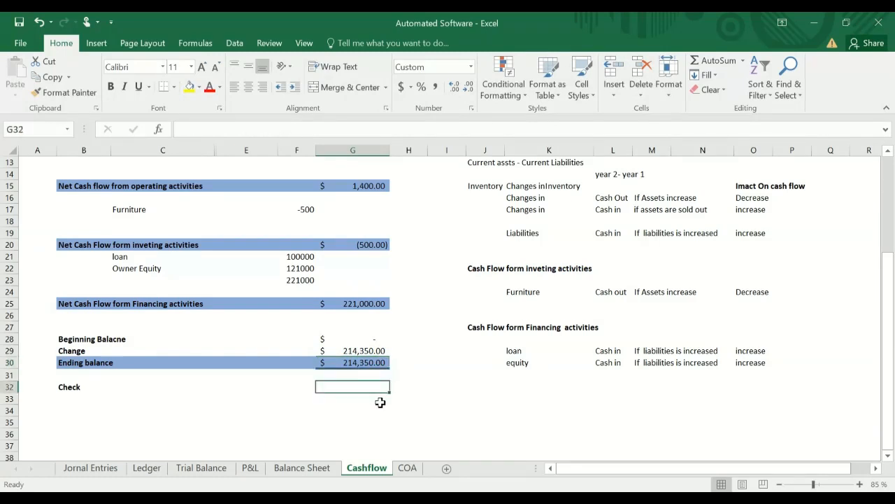
{"action": "type", "text": "+"}
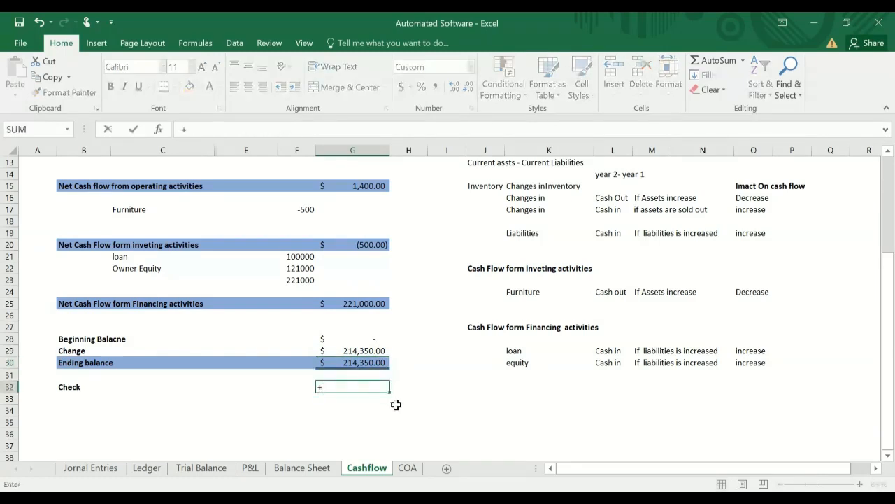
{"action": "left_click", "coordinate": [362, 361]}
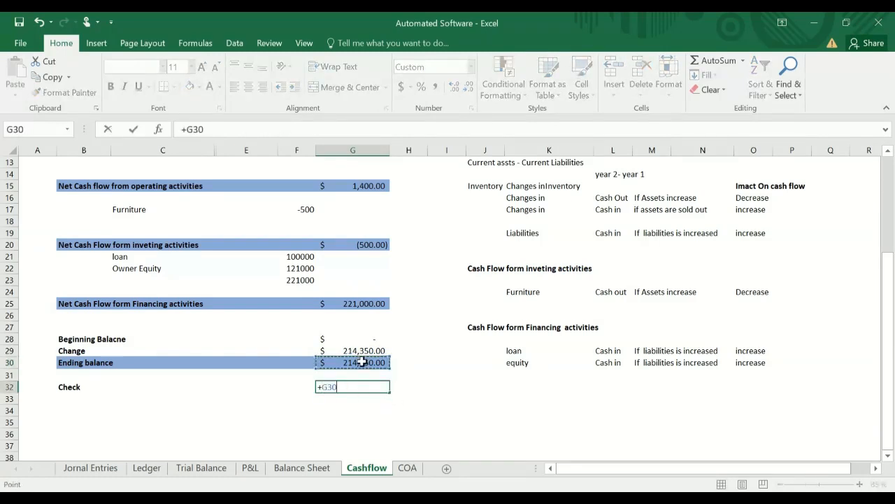
{"action": "type", "text": "-"}
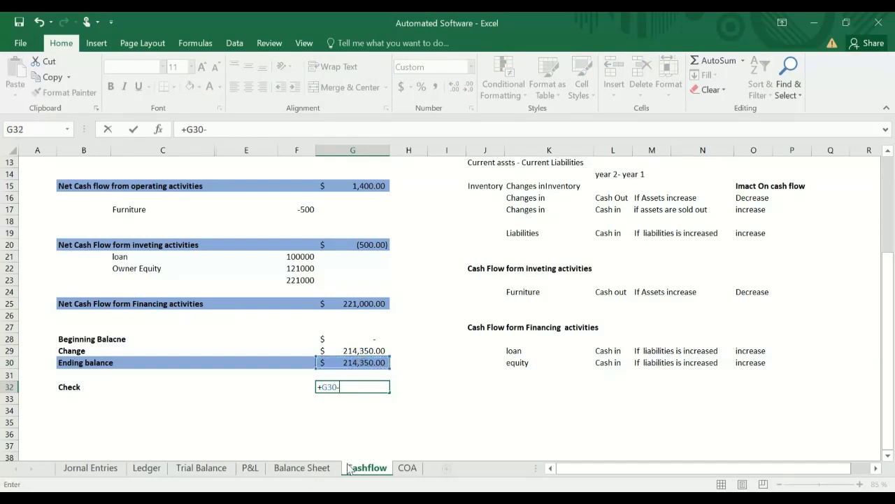
{"action": "left_click", "coordinate": [302, 468]}
{"action": "scroll", "coordinate": [349, 396], "scroll_direction": "up", "scroll_amount": 4}
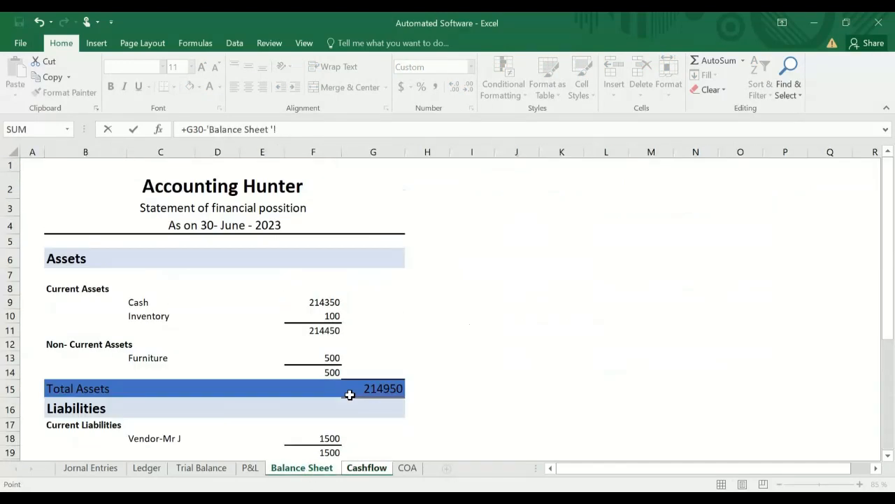
{"action": "left_click", "coordinate": [320, 302]}
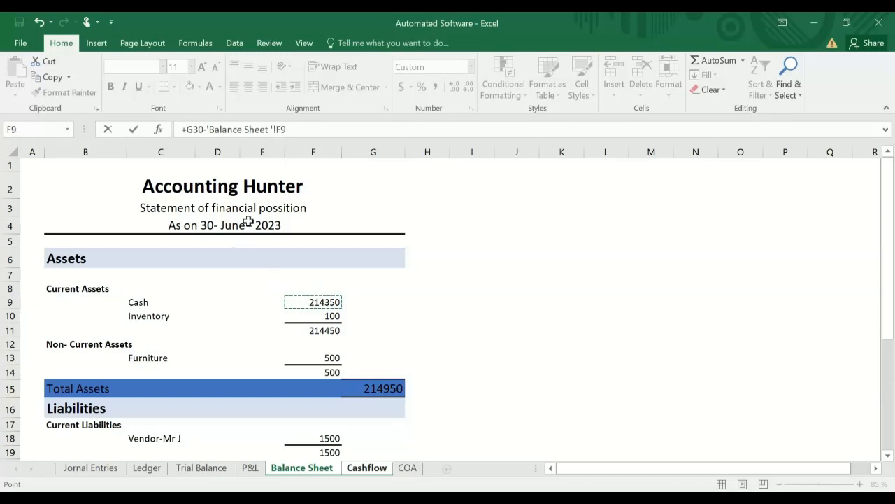
{"action": "key", "text": "Return"}
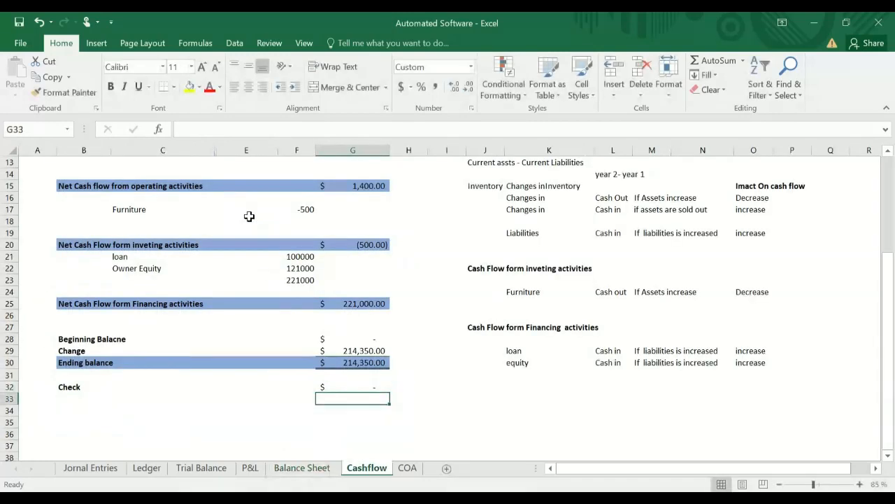
- Review the Check formula in G32, the full cash flow statement from net income down, and the working capital total in F12
{"action": "left_click", "coordinate": [361, 386]}
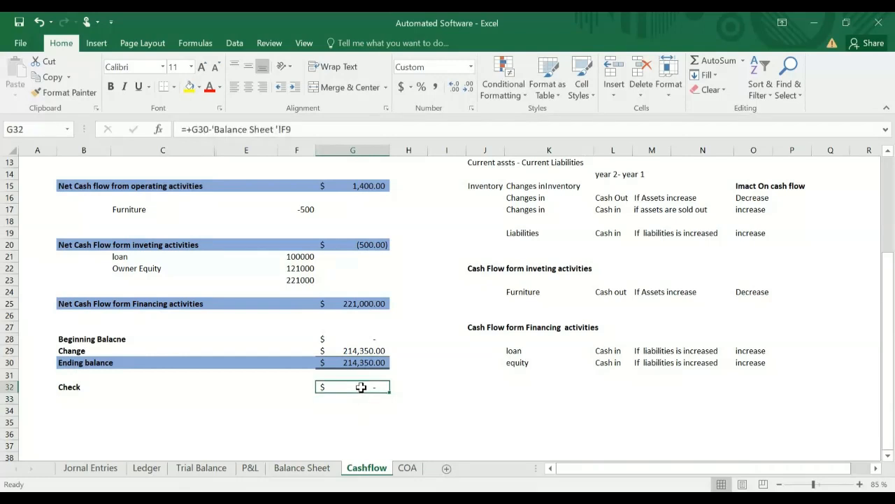
{"action": "scroll", "coordinate": [407, 339], "scroll_direction": "up", "scroll_amount": 4}
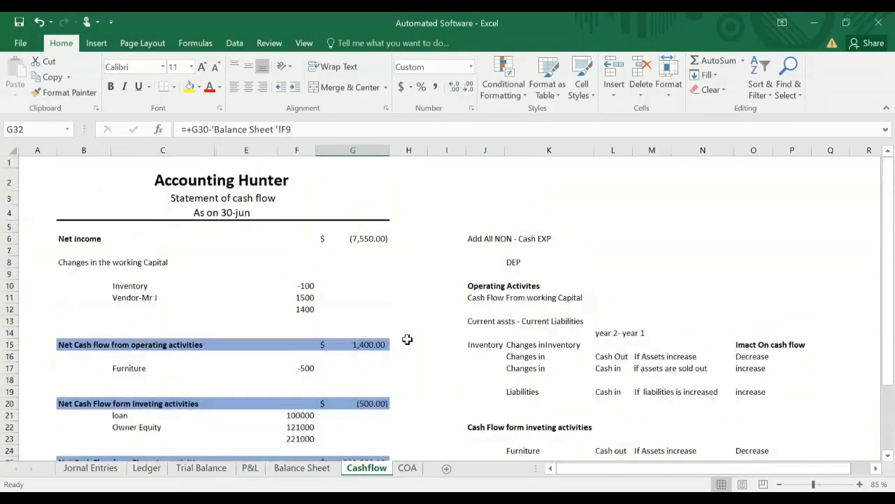
{"action": "scroll", "coordinate": [407, 339], "scroll_direction": "down", "scroll_amount": 3}
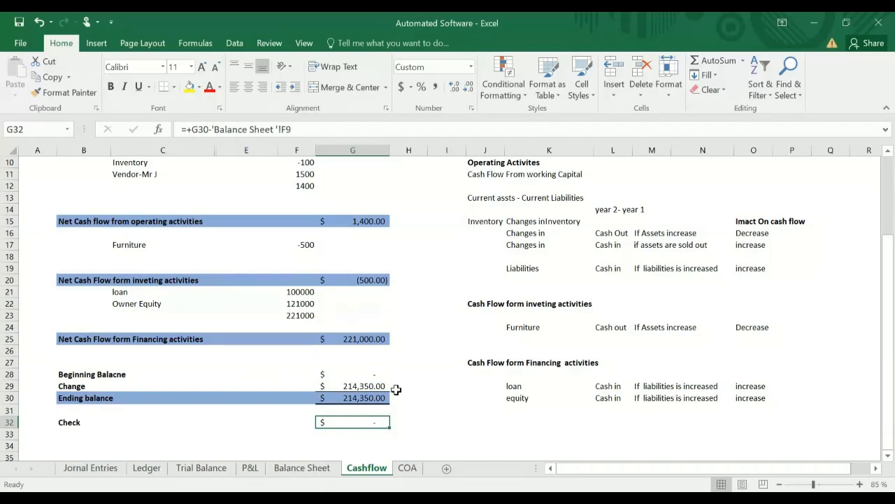
{"action": "scroll", "coordinate": [426, 389], "scroll_direction": "up", "scroll_amount": 3}
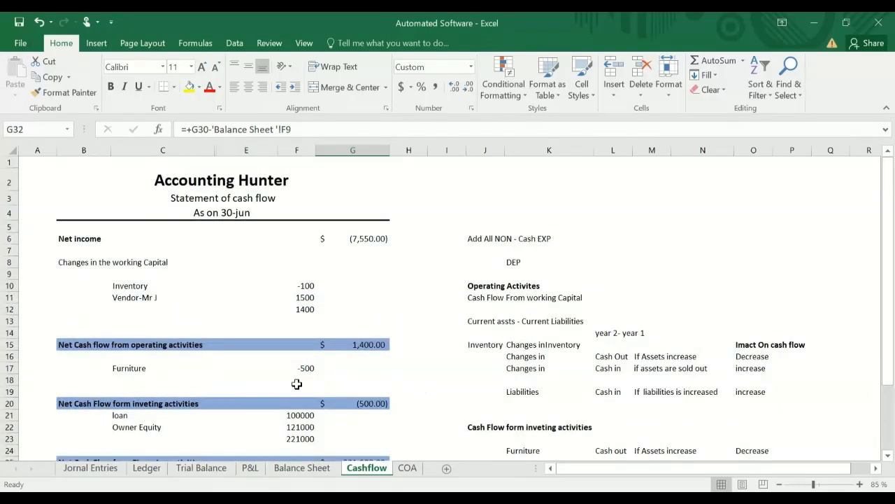
{"action": "scroll", "coordinate": [315, 378], "scroll_direction": "down", "scroll_amount": 2}
{"action": "scroll", "coordinate": [310, 332], "scroll_direction": "up", "scroll_amount": 2}
{"action": "left_click", "coordinate": [304, 312]}
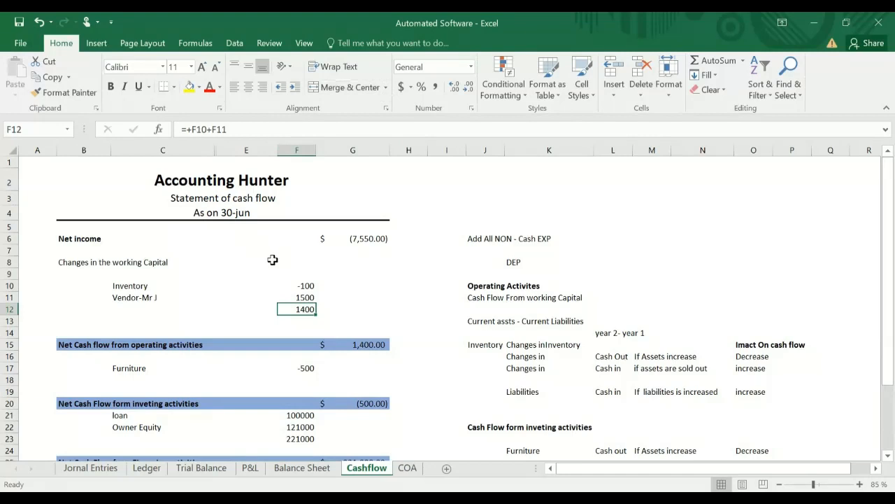
- Add a thin top border to the working capital total in F12
{"action": "key", "text": "ctrl+1"}
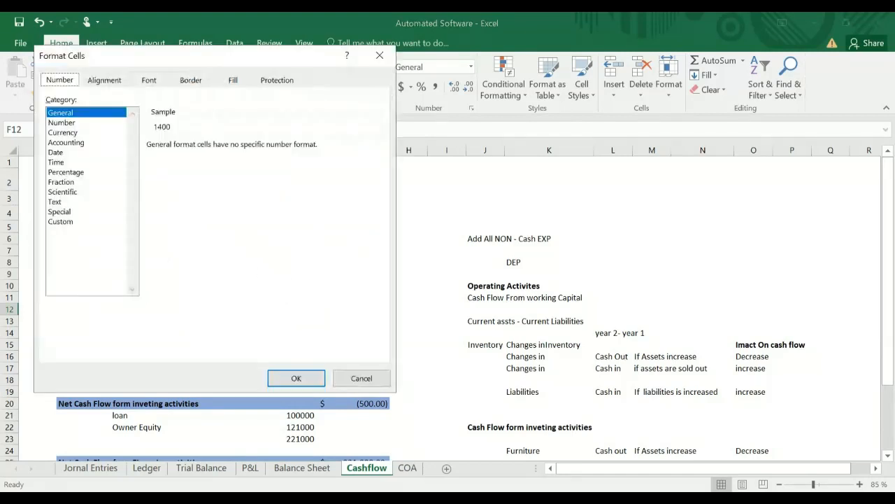
{"action": "left_click", "coordinate": [190, 80]}
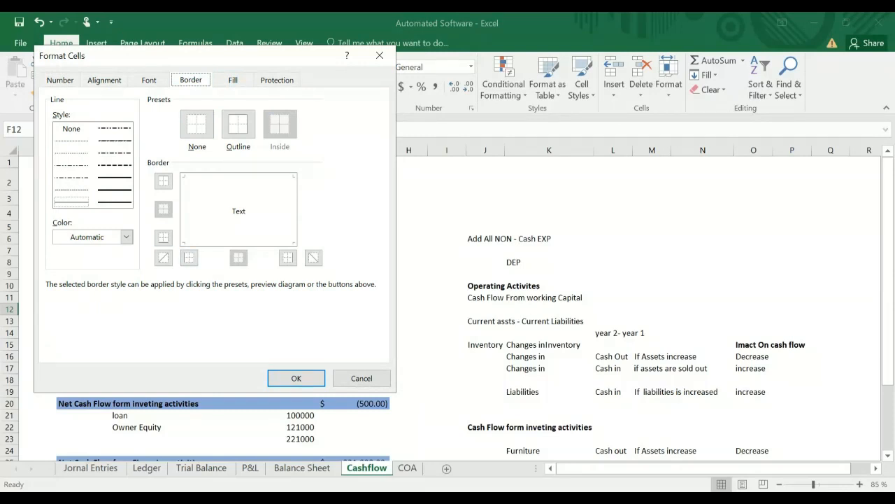
{"action": "left_click", "coordinate": [163, 181]}
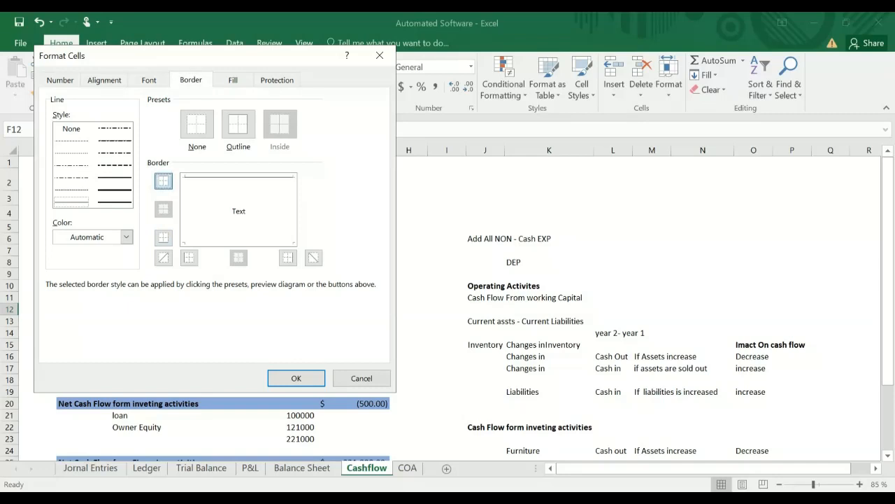
{"action": "left_click", "coordinate": [296, 378]}
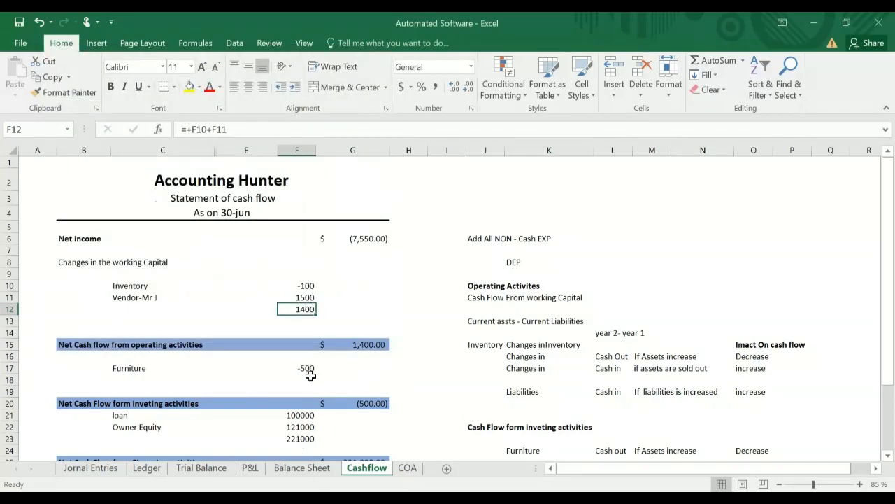
{"action": "left_click", "coordinate": [321, 310]}
{"action": "left_click", "coordinate": [293, 308]}
{"action": "scroll", "coordinate": [314, 356], "scroll_direction": "down", "scroll_amount": 1}
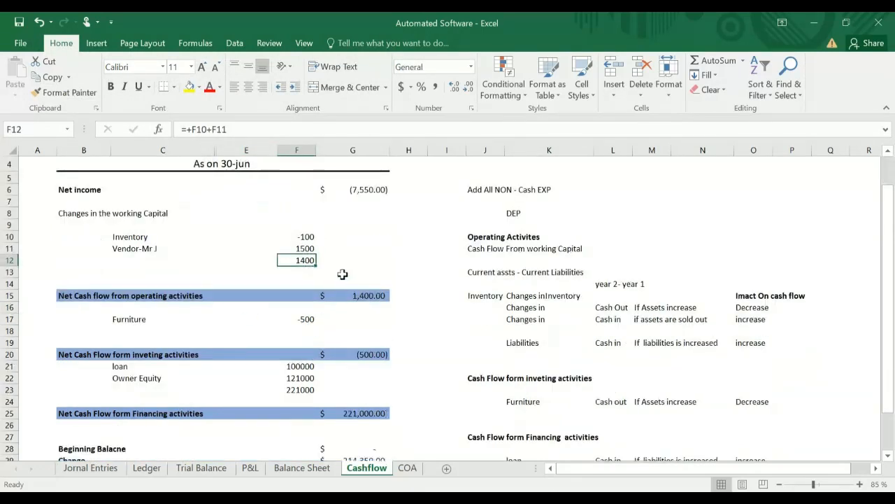
{"action": "left_click", "coordinate": [343, 273]}
- Try adding thin top and bottom borders to the financing subtotal in F23
{"action": "scroll", "coordinate": [321, 367], "scroll_direction": "down", "scroll_amount": 1}
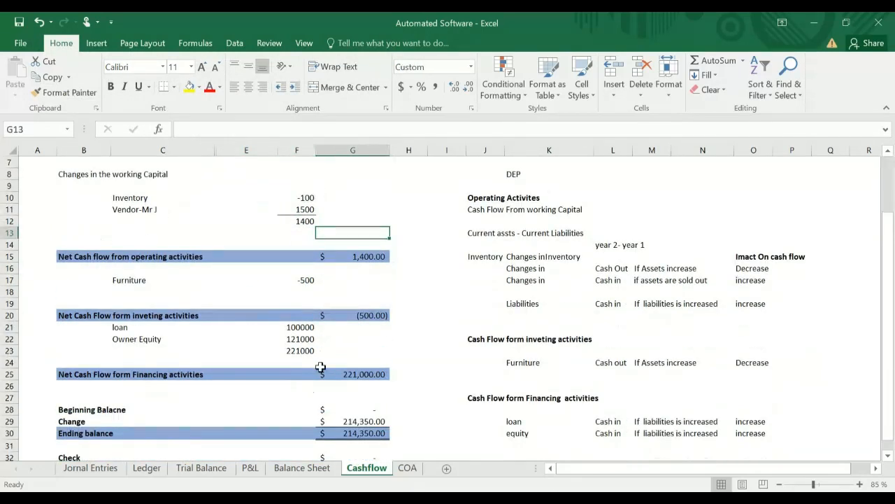
{"action": "left_click", "coordinate": [308, 280]}
{"action": "left_click", "coordinate": [302, 350]}
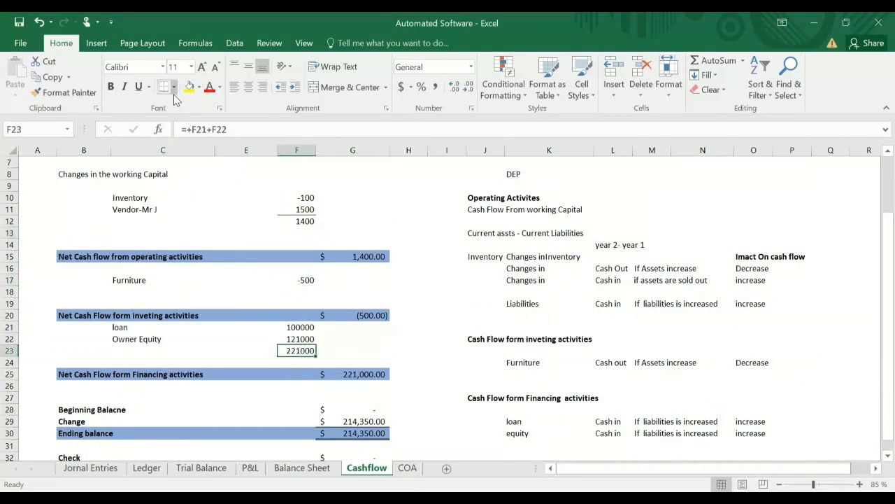
{"action": "key", "text": "ctrl+1"}
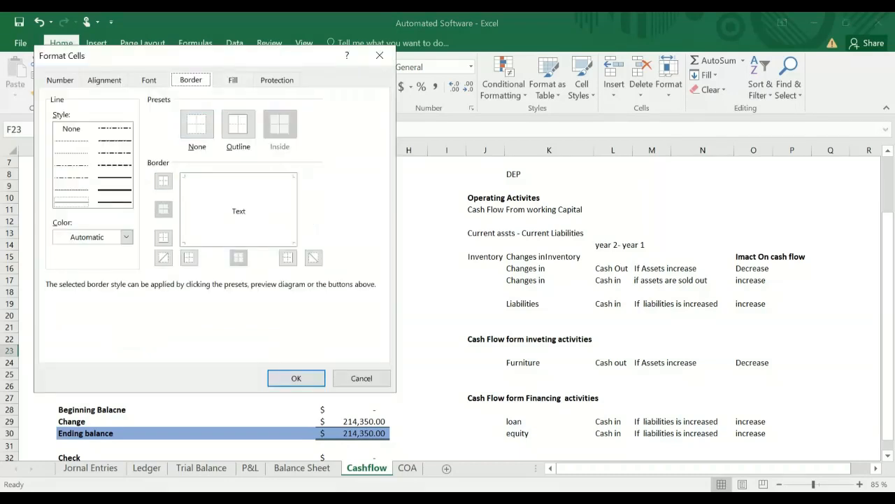
{"action": "key", "text": "alt+b"}
{"action": "key", "text": "alt+t"}
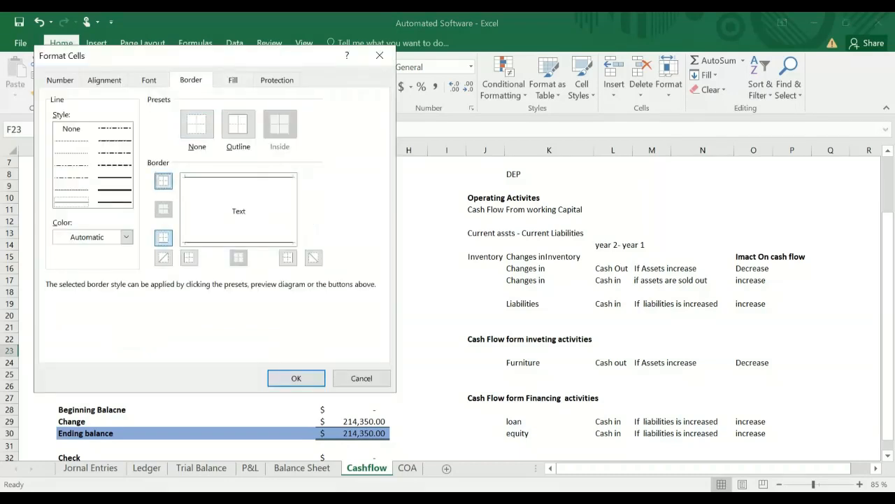
{"action": "key", "text": "Return"}
{"action": "scroll", "coordinate": [329, 342], "scroll_direction": "down", "scroll_amount": 2}
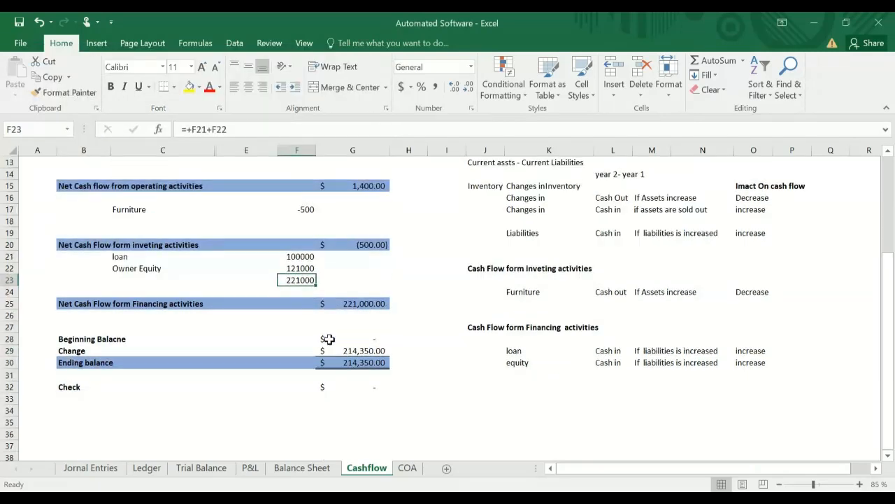
{"action": "left_click", "coordinate": [298, 340]}
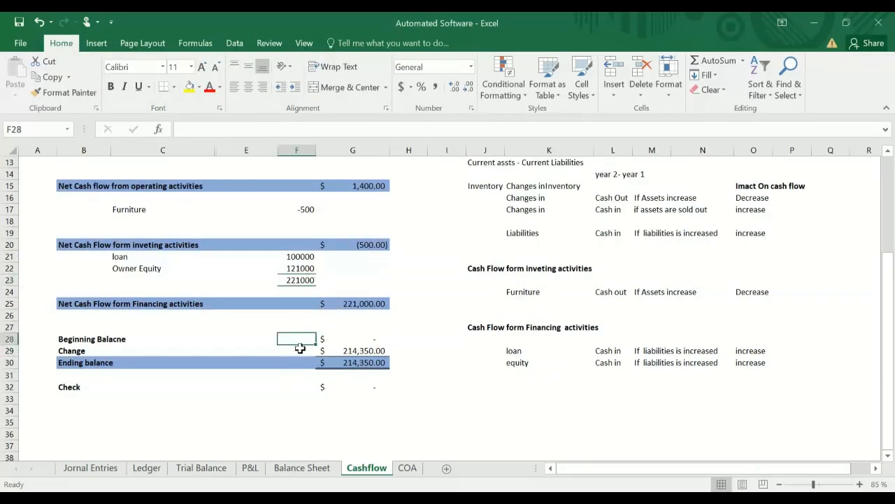
{"action": "left_click", "coordinate": [301, 280]}
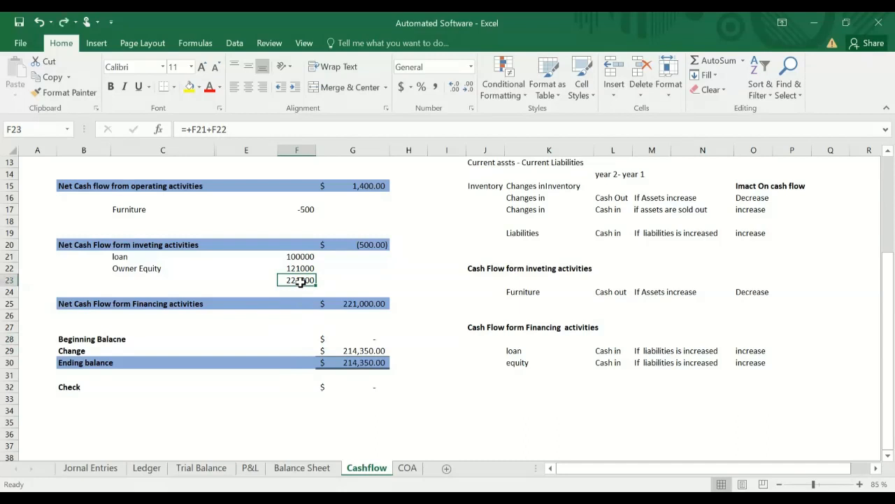
- Copy the formatting of the working capital total in F12 onto the financing subtotal in F23 with Format Painter
{"action": "scroll", "coordinate": [301, 281], "scroll_direction": "up", "scroll_amount": 3}
{"action": "left_click", "coordinate": [341, 318]}
{"action": "left_click", "coordinate": [308, 260]}
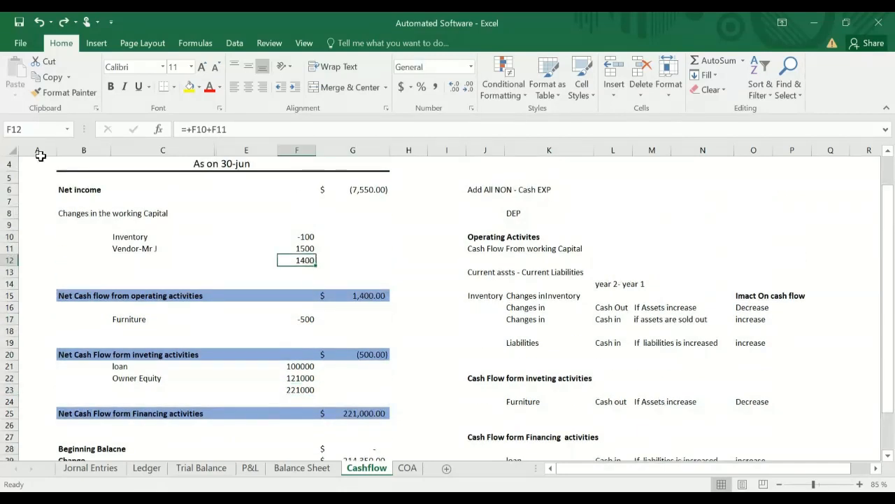
{"action": "left_click", "coordinate": [69, 92]}
{"action": "scroll", "coordinate": [299, 292], "scroll_direction": "down", "scroll_amount": 1}
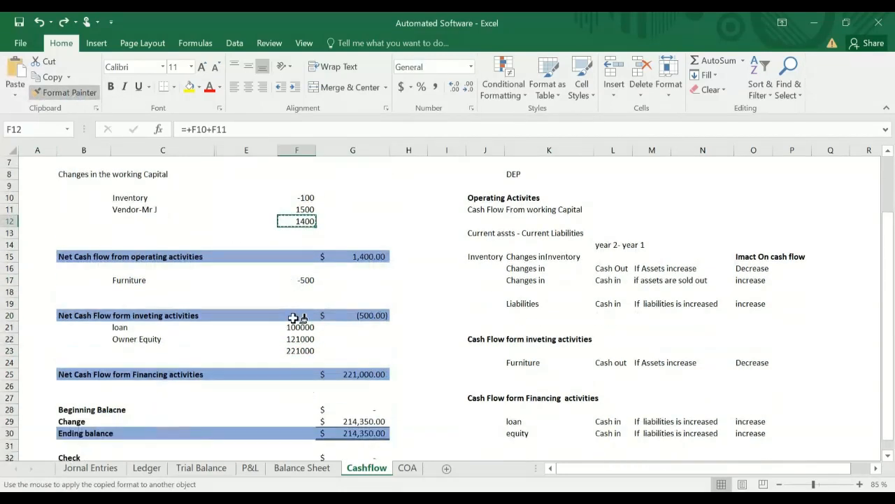
{"action": "left_click", "coordinate": [310, 352]}
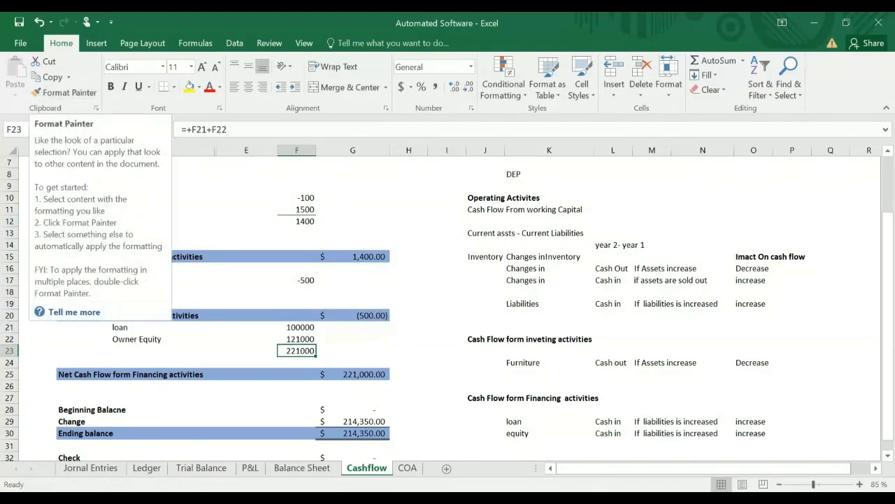
- Review the borders on the subtotals and the whole cash flow statement from the heading to the Check row
{"action": "scroll", "coordinate": [282, 398], "scroll_direction": "down", "scroll_amount": 2}
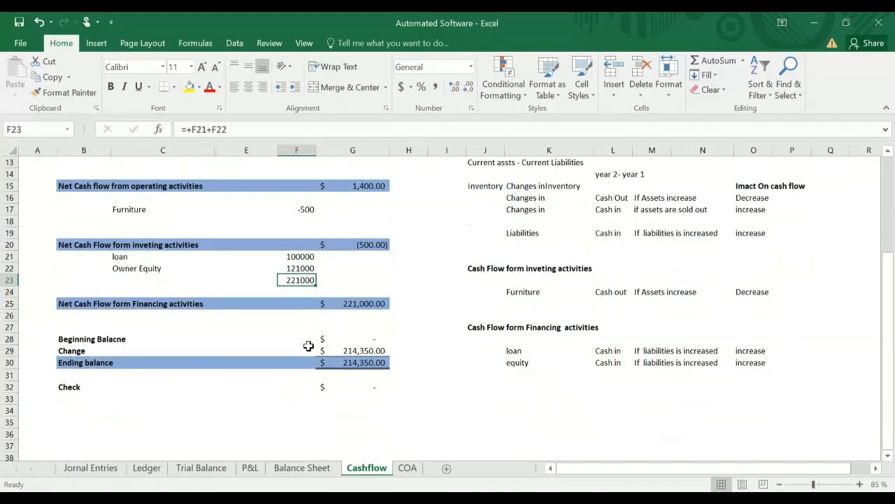
{"action": "scroll", "coordinate": [309, 343], "scroll_direction": "up", "scroll_amount": 1}
{"action": "left_click", "coordinate": [300, 255]}
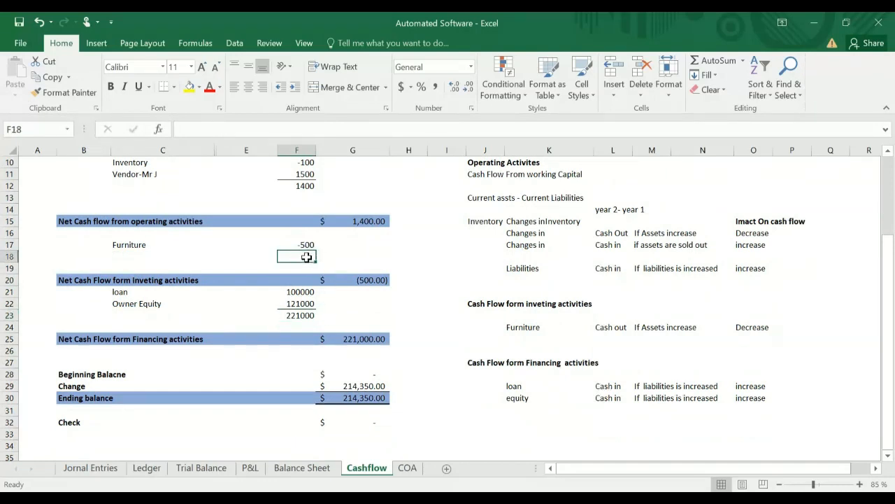
{"action": "left_click", "coordinate": [402, 337]}
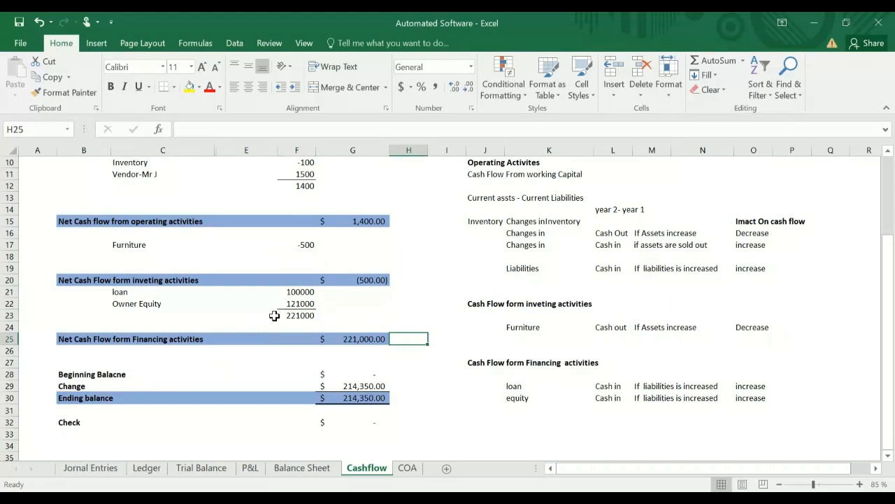
{"action": "scroll", "coordinate": [289, 352], "scroll_direction": "up", "scroll_amount": 2}
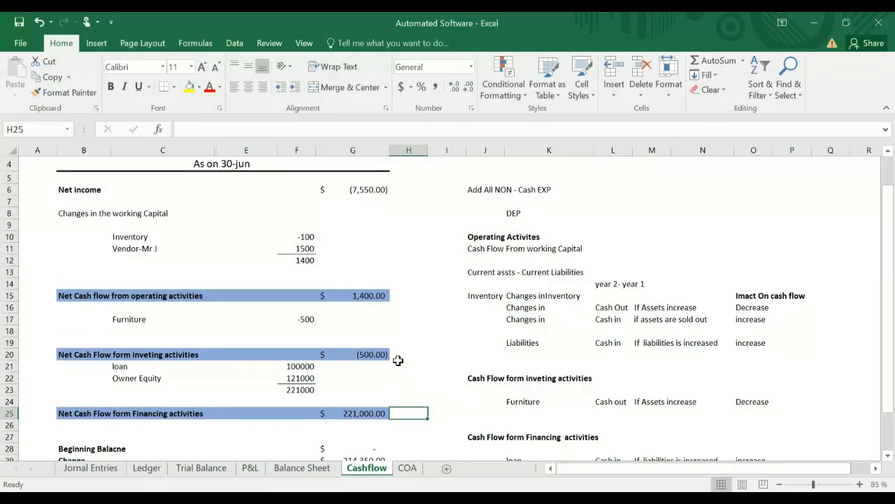
{"action": "scroll", "coordinate": [398, 360], "scroll_direction": "up", "scroll_amount": 1}
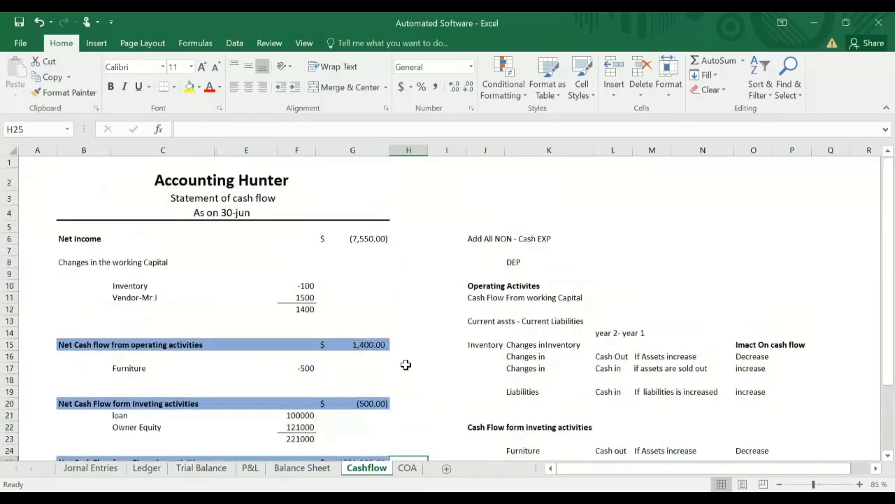
{"action": "scroll", "coordinate": [402, 364], "scroll_direction": "down", "scroll_amount": 2}
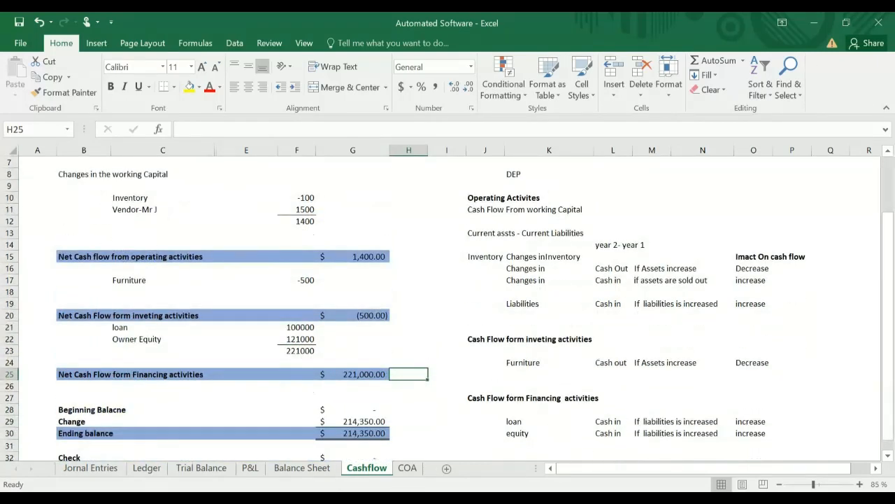